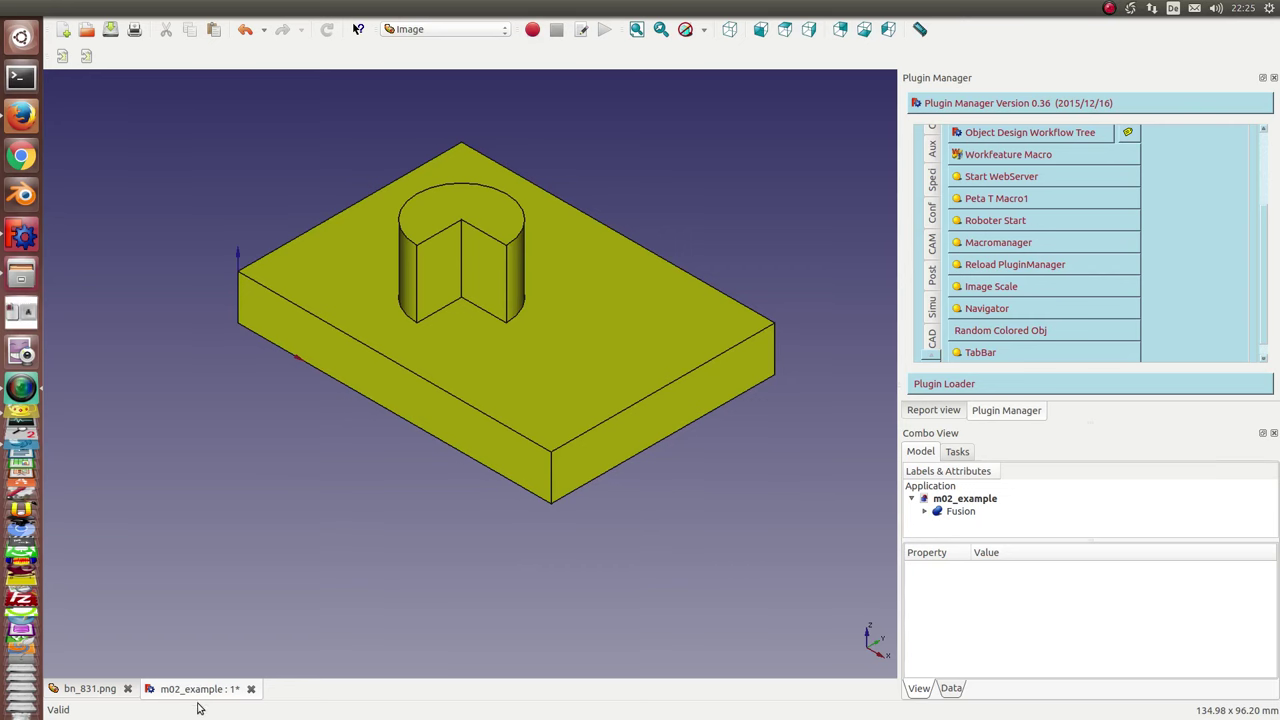
Step: Check the bn_831.png drawing, then hide the Fusion solid in m02_example
click(80, 692)
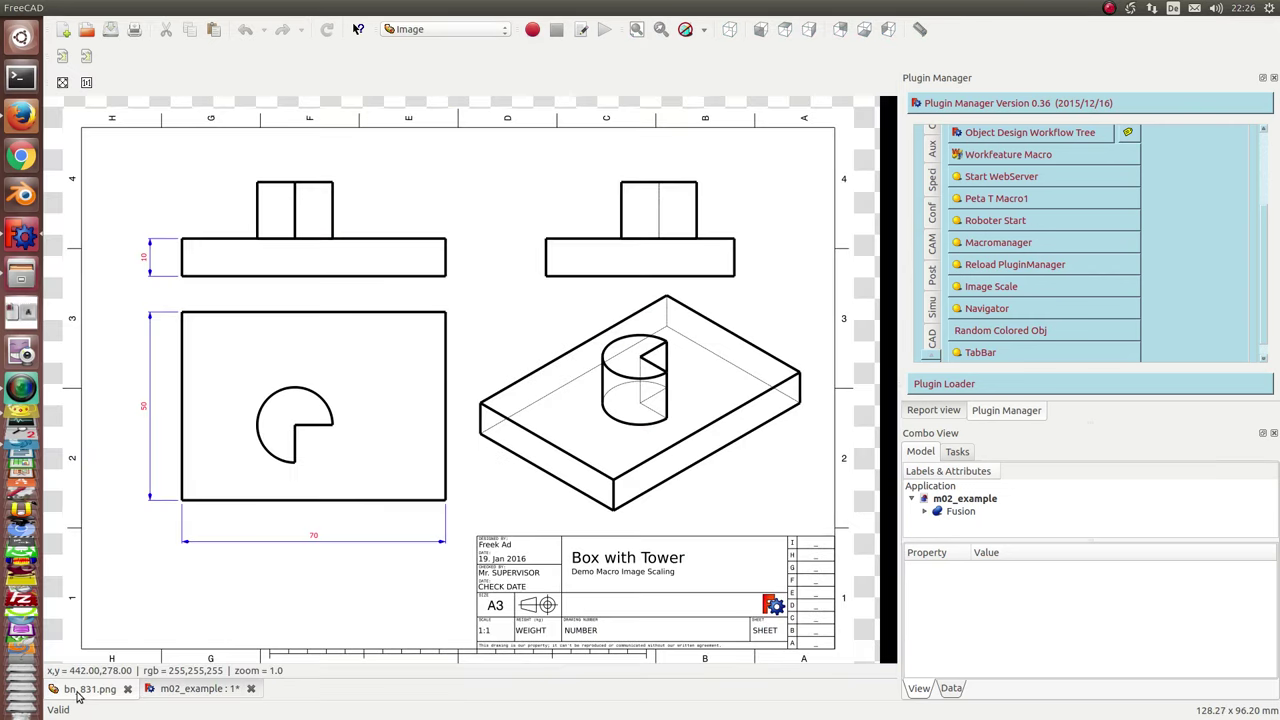
click(205, 690)
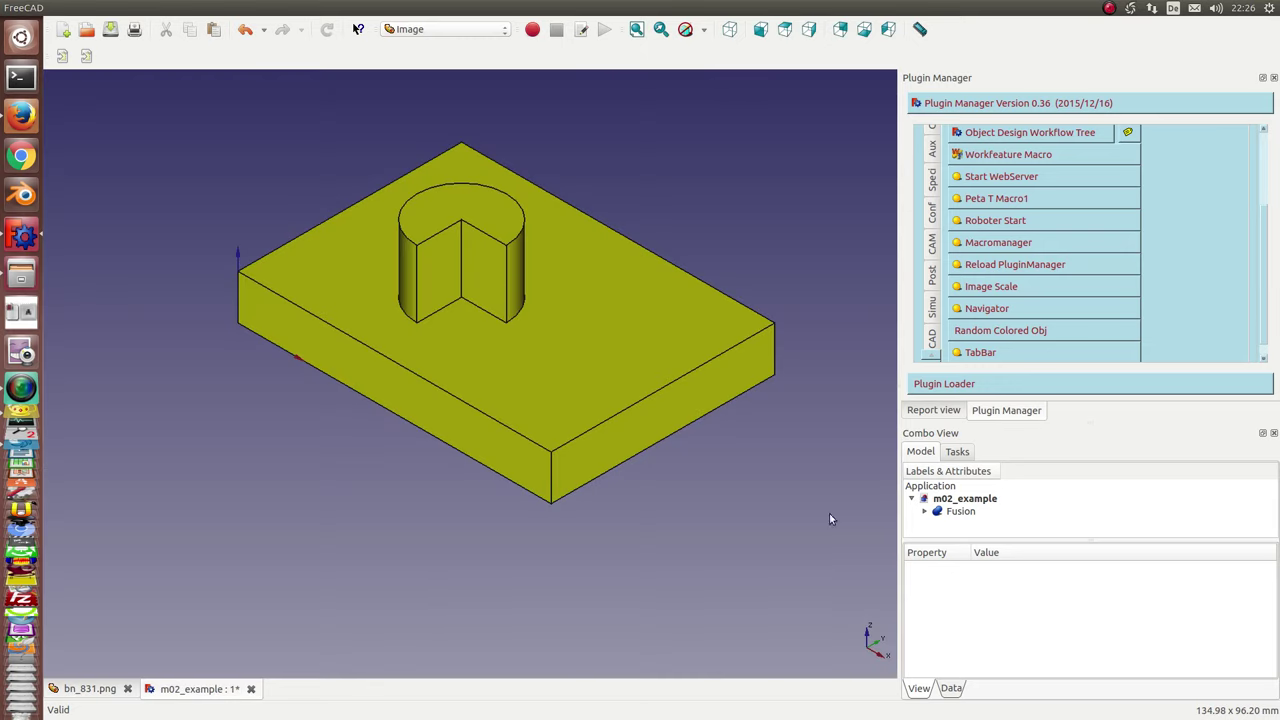
click(982, 508)
key(space)
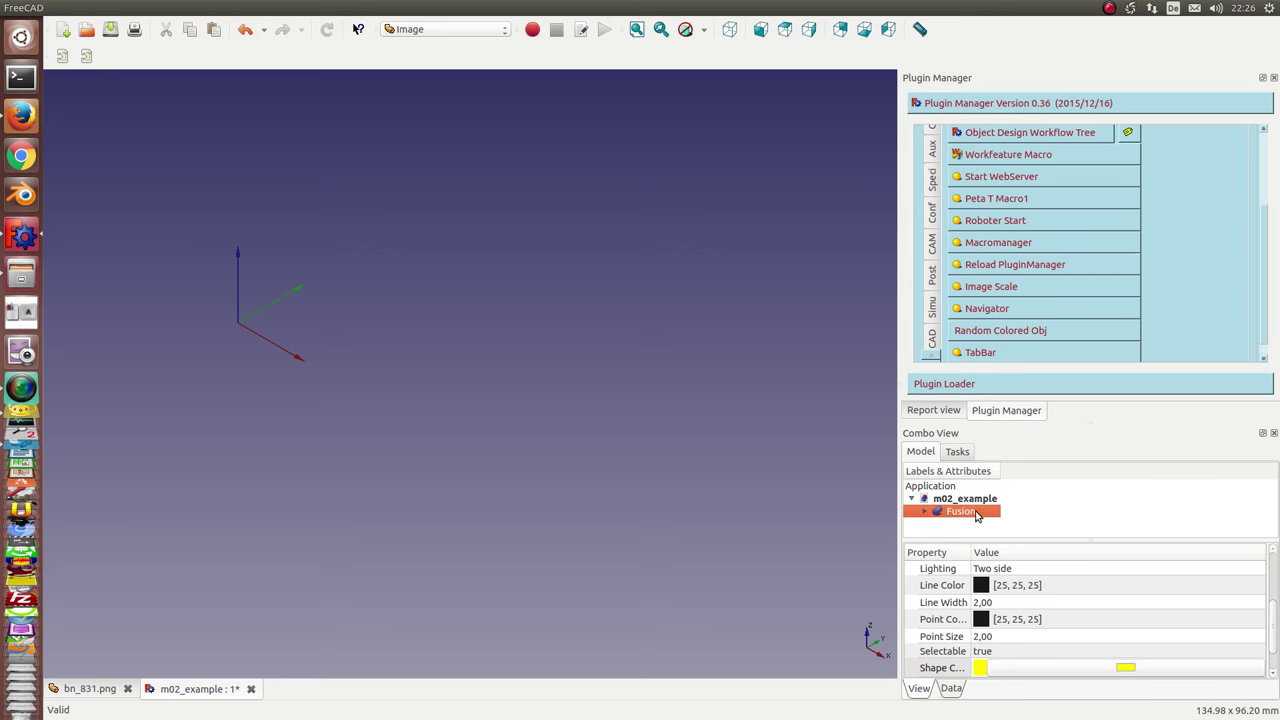
Step: Insert bn_831.png from recent files as an image plane on the XY plane
click(86, 59)
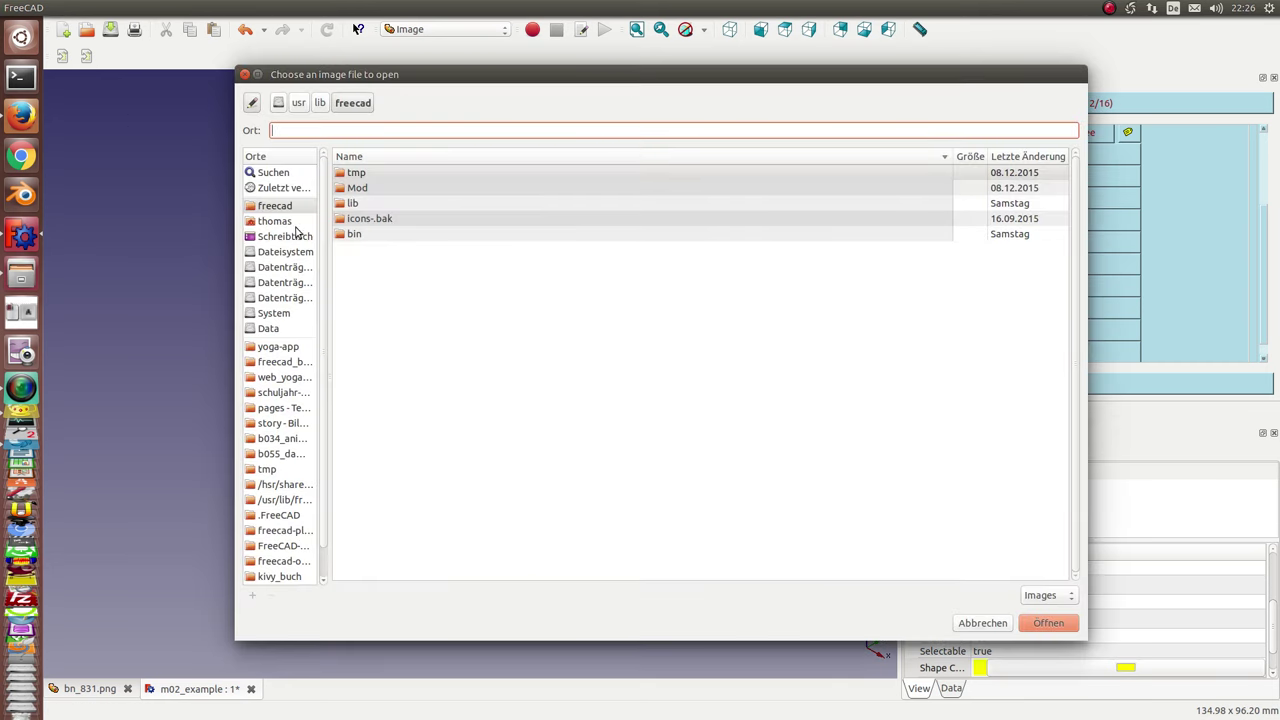
click(284, 188)
click(388, 148)
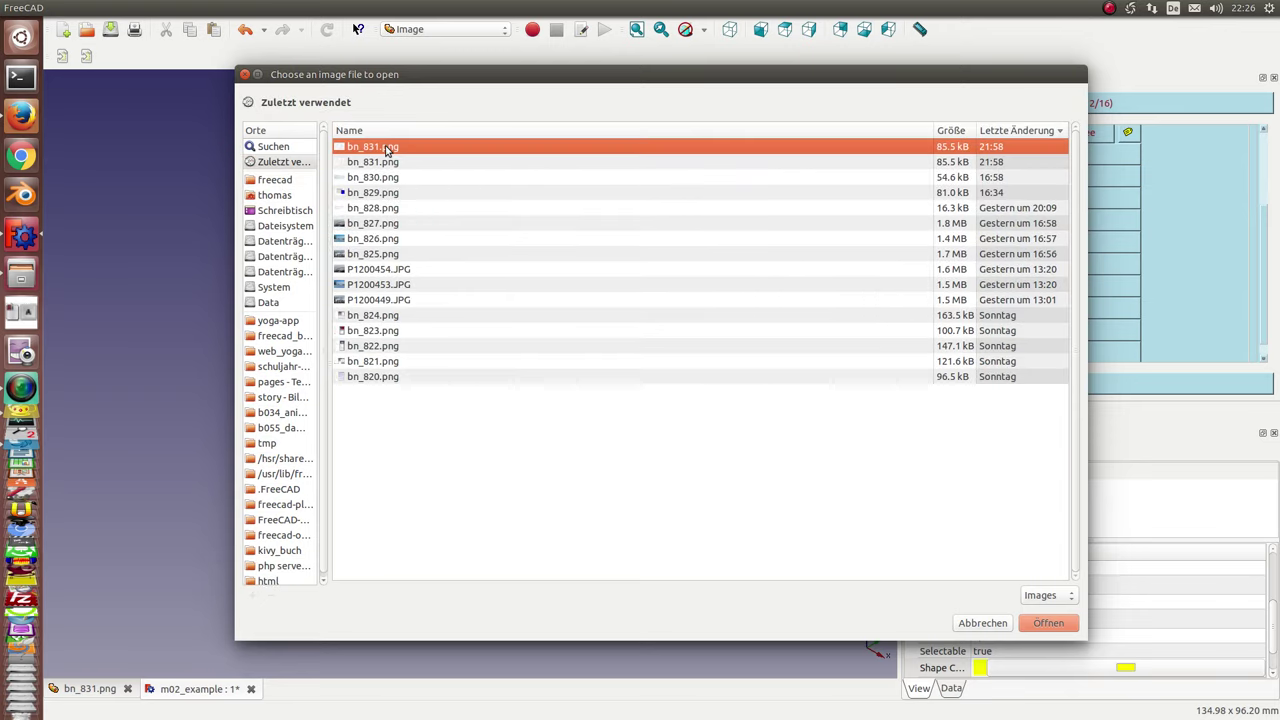
click(1047, 623)
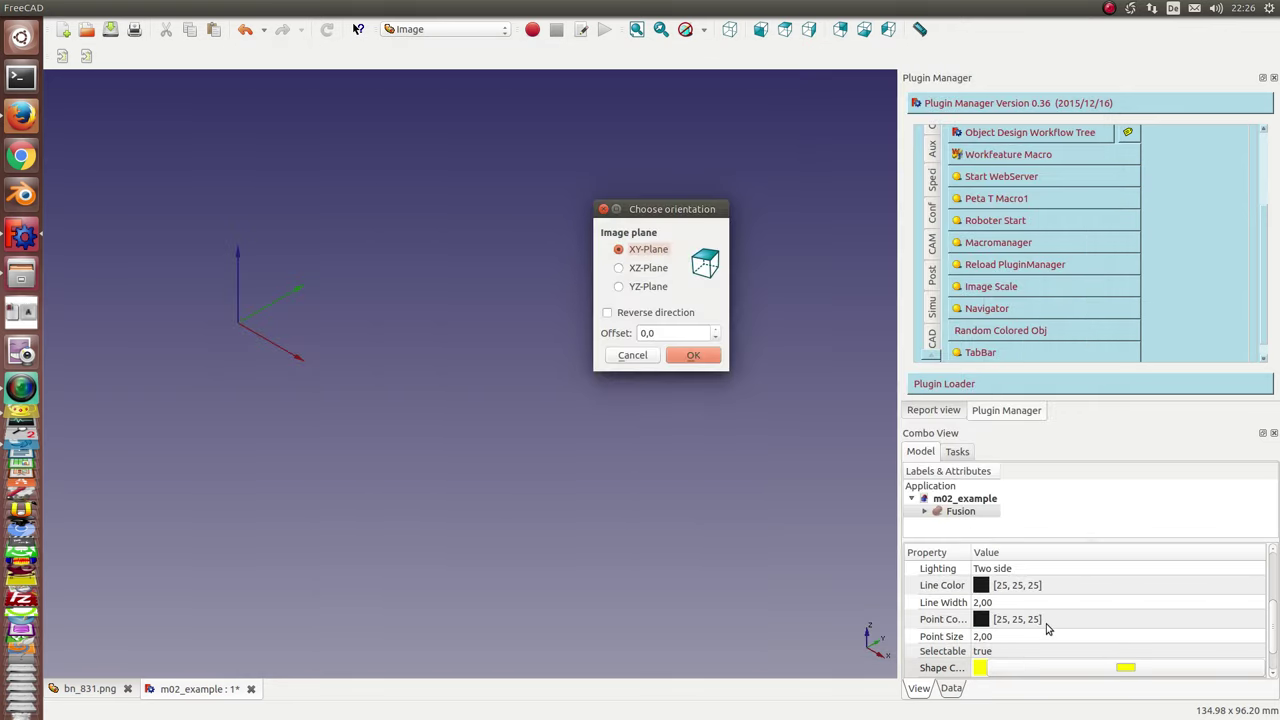
click(689, 357)
Step: Rename the new image plane to 'ImagePlane Top' and switch to the top view
click(990, 525)
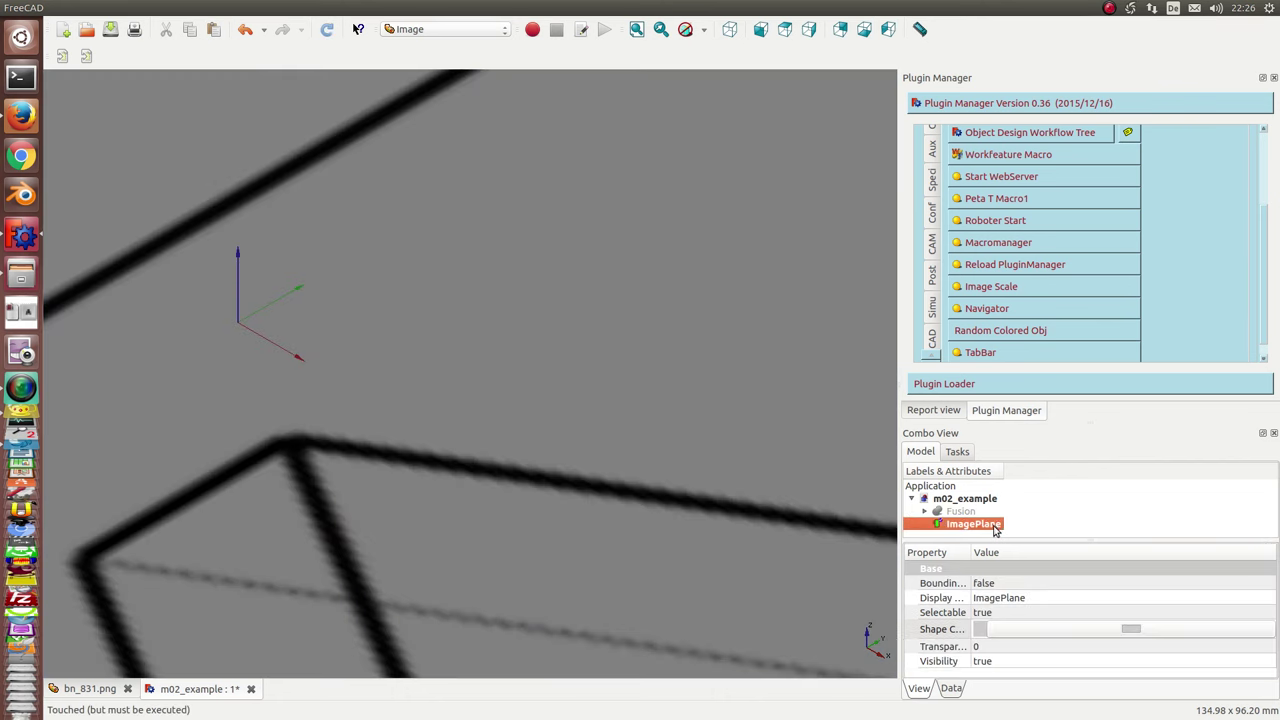
click(997, 530)
text(p)
key(Return)
click(540, 230)
key(2)
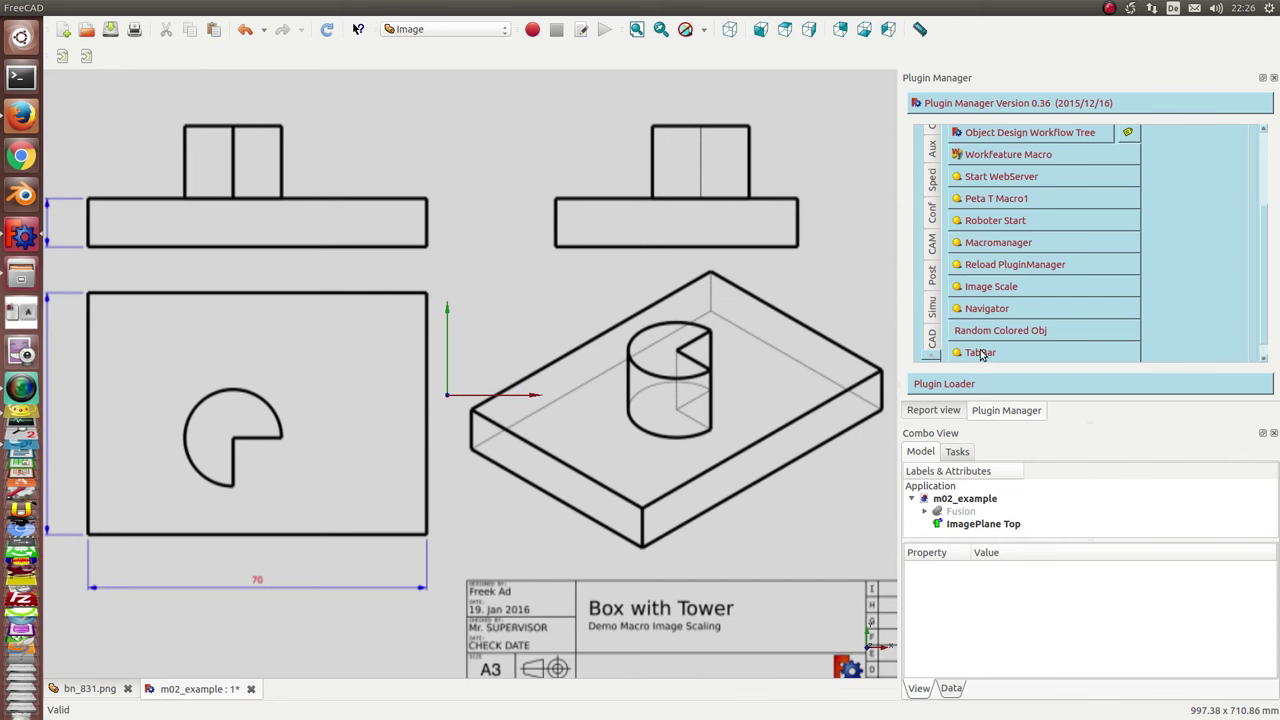
Step: Use Image Scale on ImagePlane Top so the rectangle's bottom edge measures 70 mm
click(983, 288)
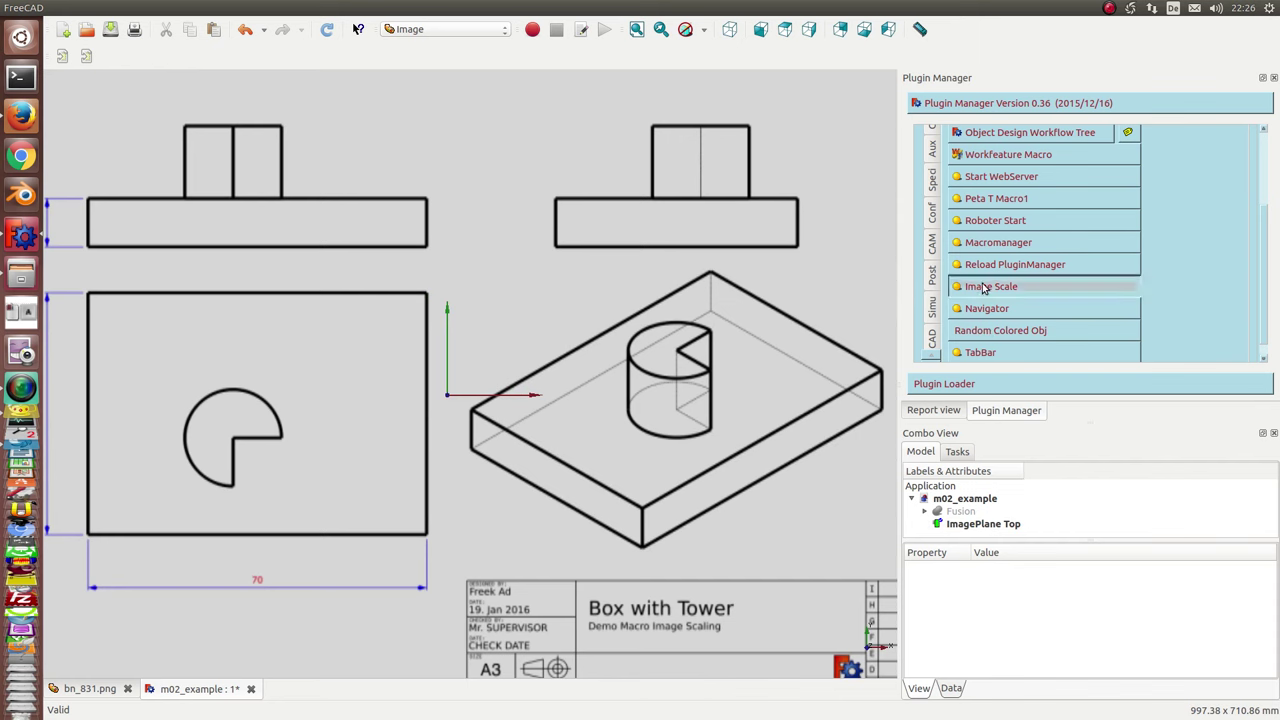
click(86, 534)
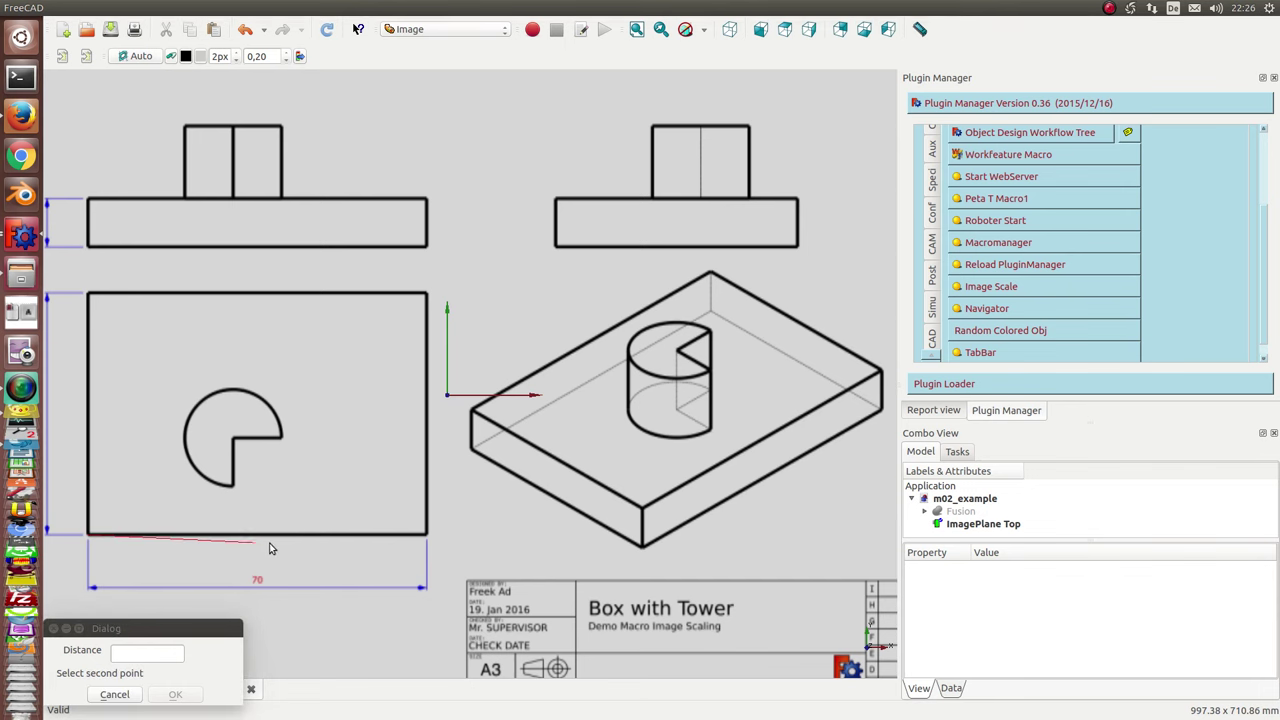
click(426, 538)
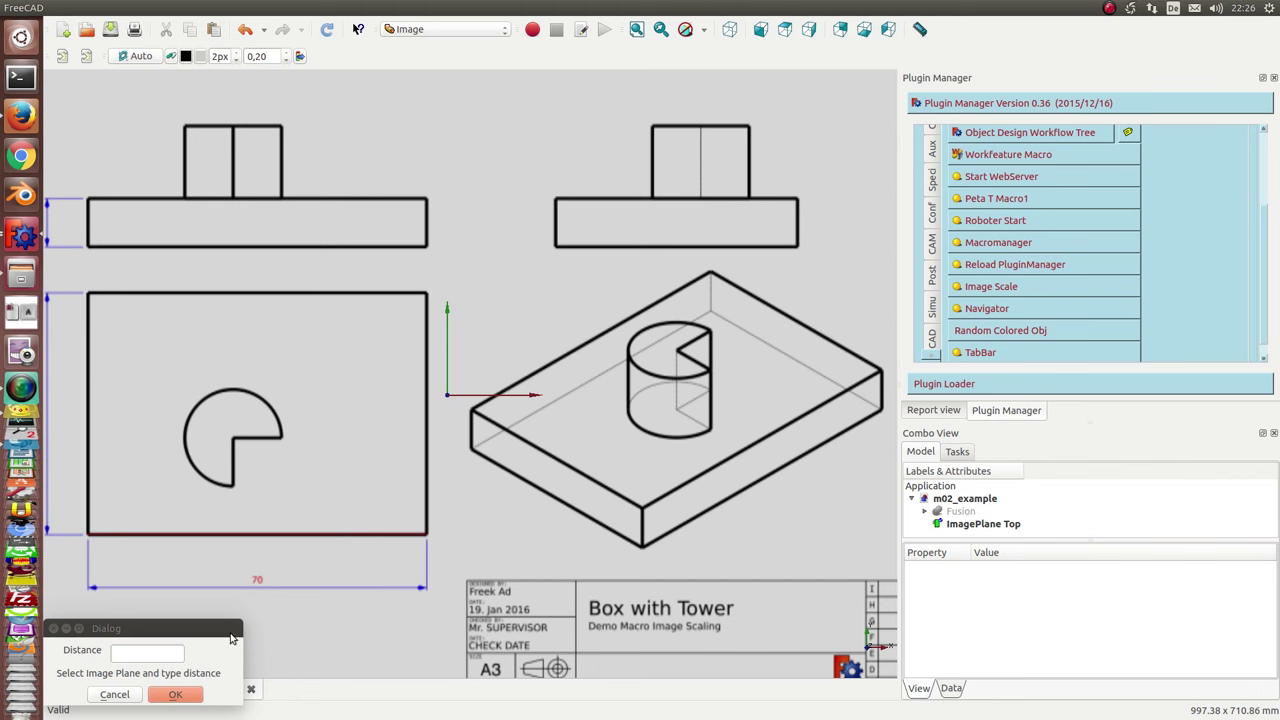
click(143, 650)
text(70)
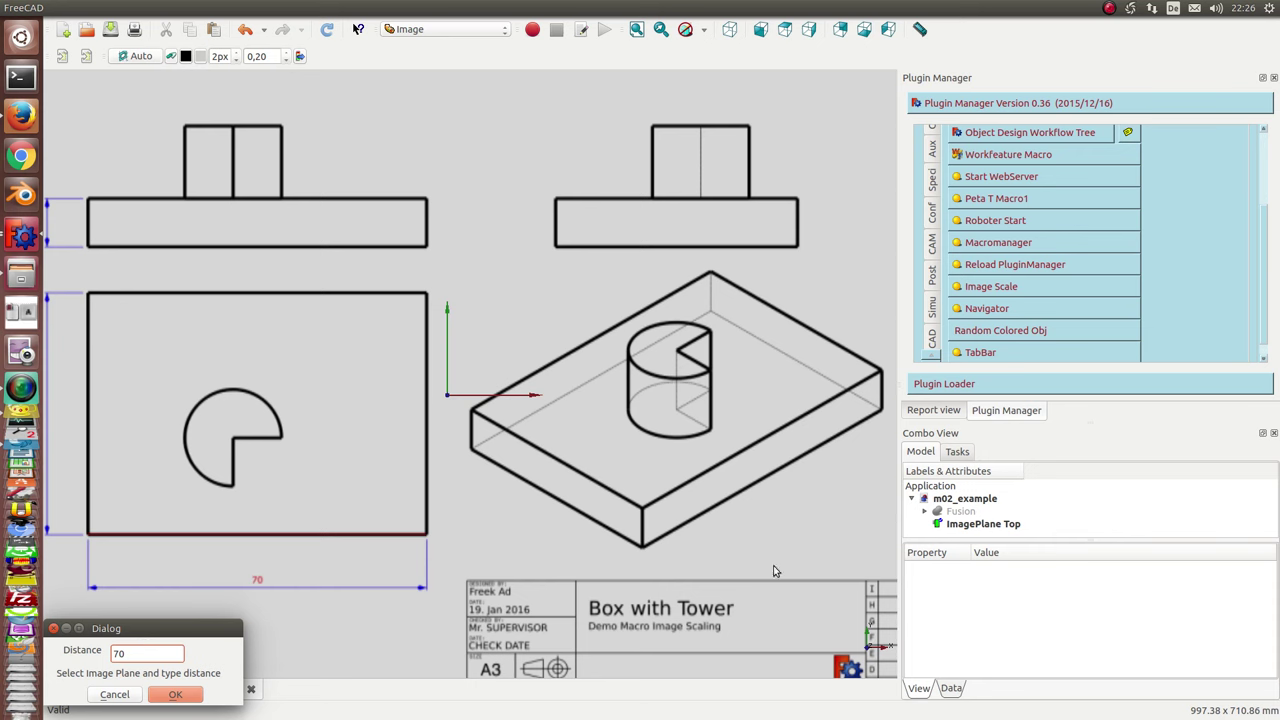
click(882, 551)
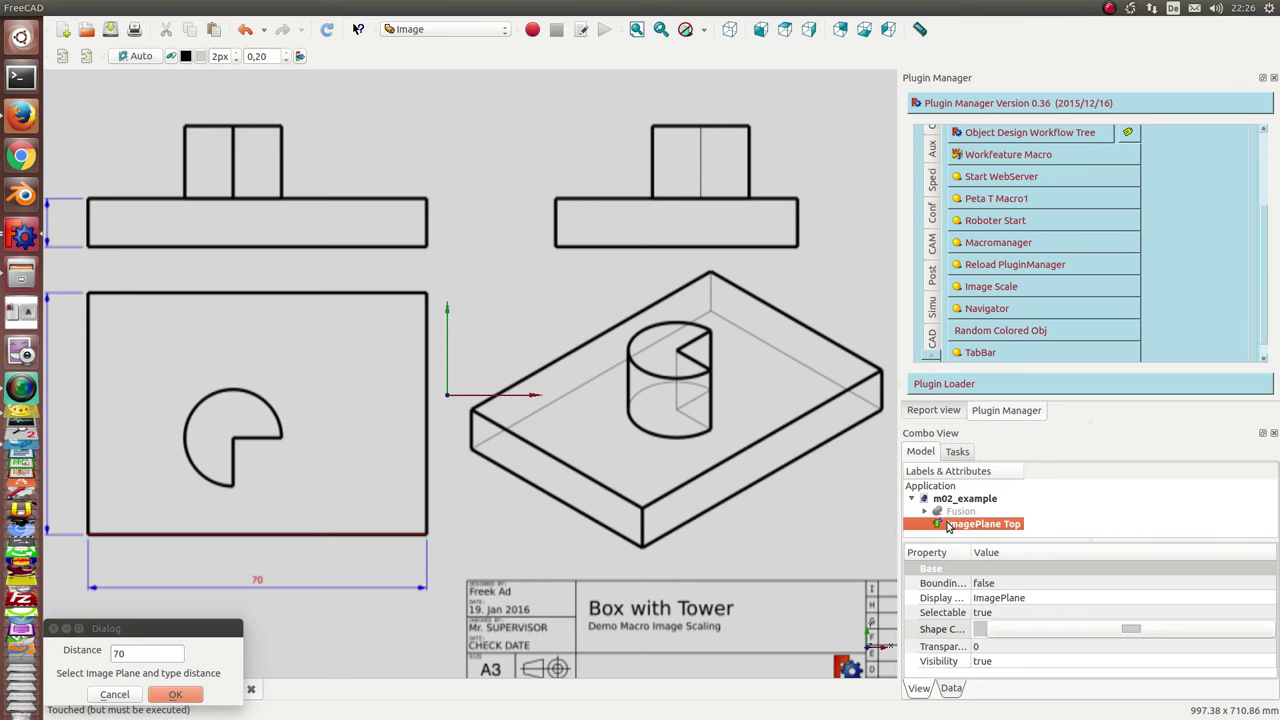
click(186, 699)
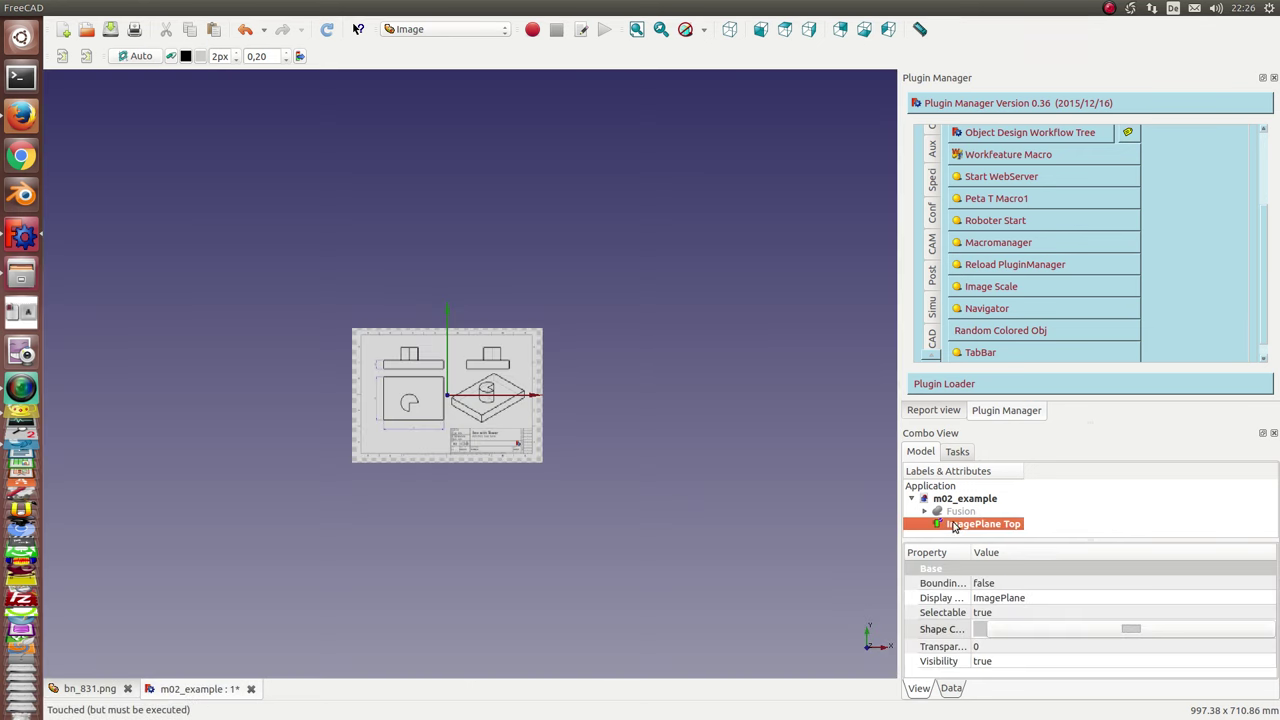
Step: Open ImagePlane Top's Placement in the Data properties and set Translation X to 74 mm
scroll(468, 516, up, 1)
scroll(468, 516, up, 4)
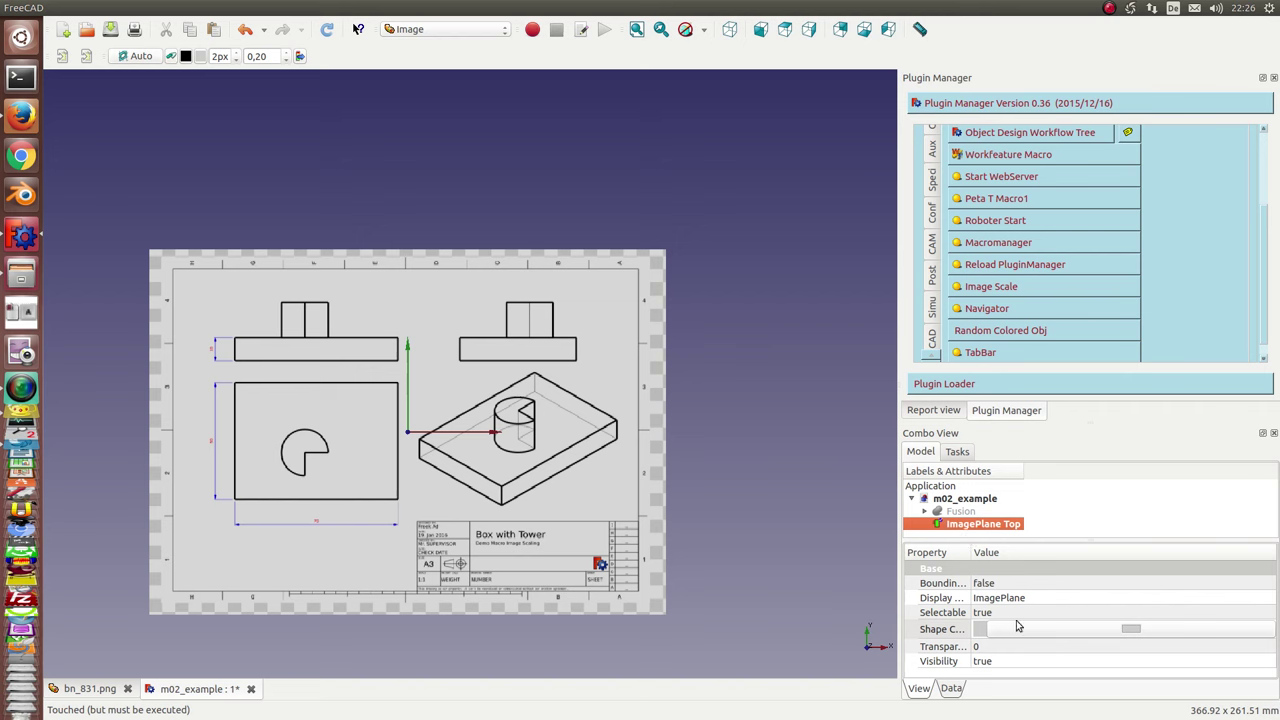
click(953, 689)
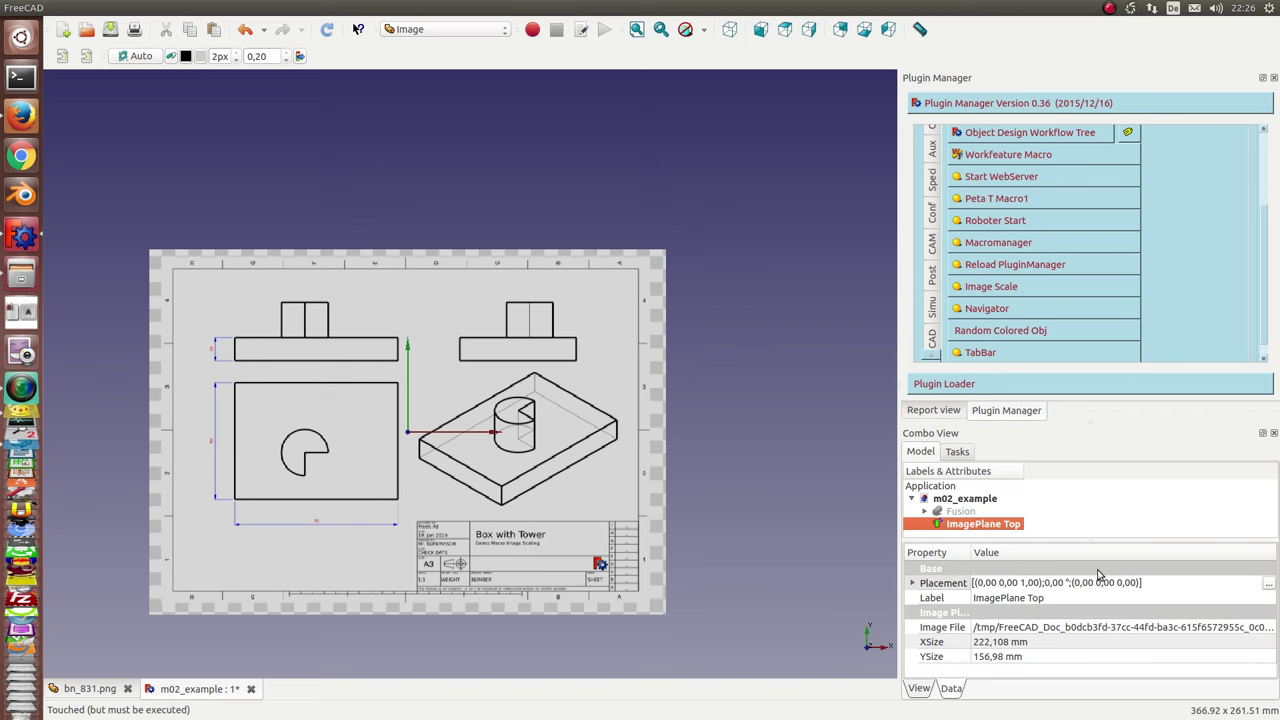
click(1267, 584)
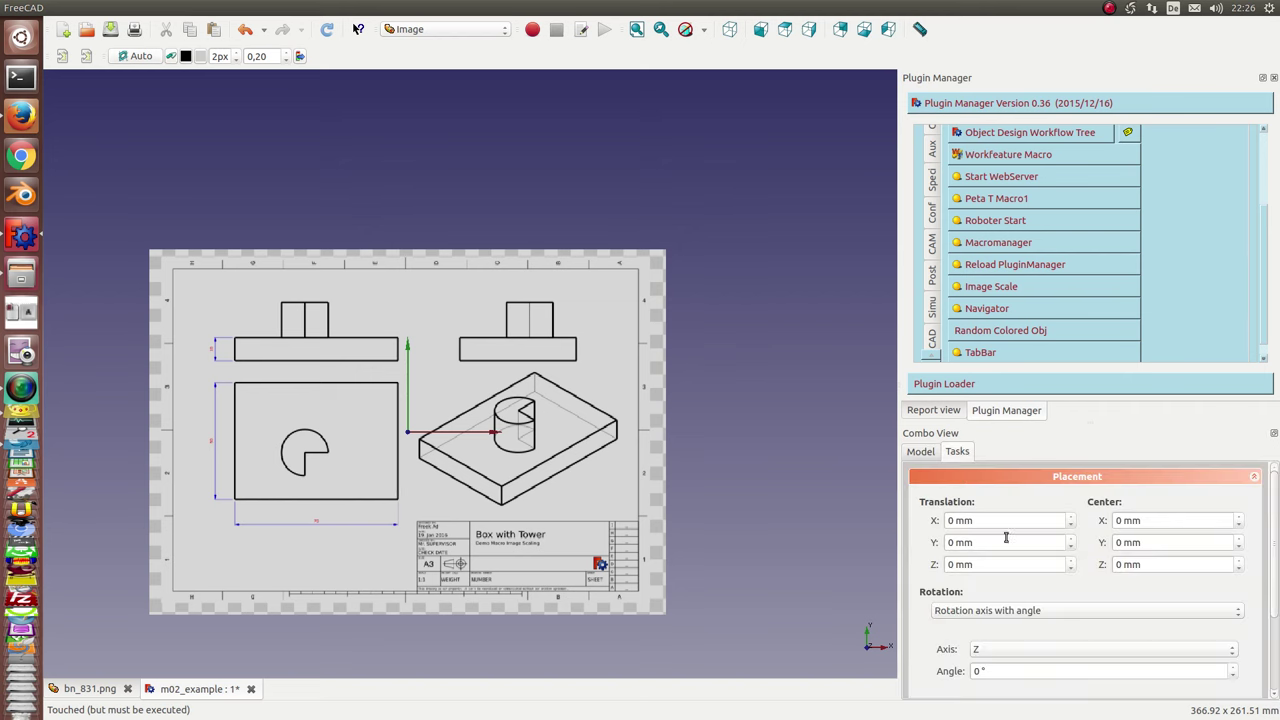
scroll(1000, 521, up, 13)
scroll(998, 521, up, 13)
scroll(996, 520, up, 13)
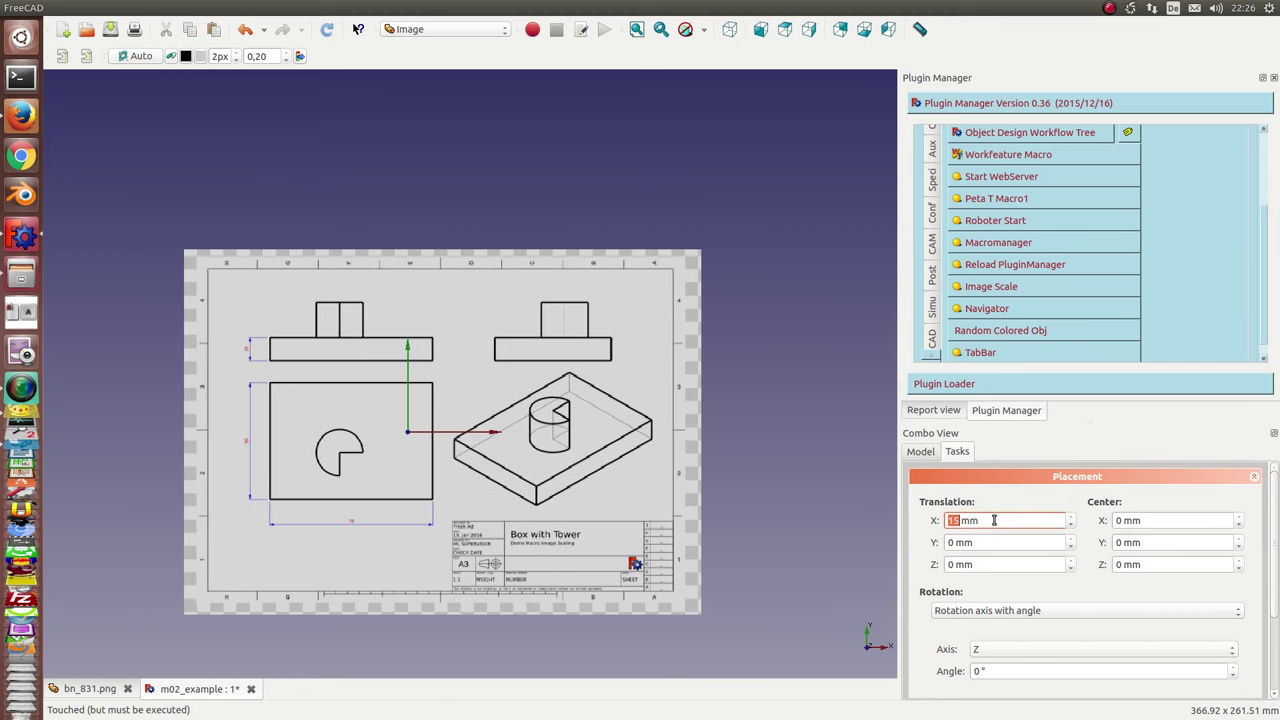
scroll(993, 520, up, 13)
scroll(993, 520, up, 10)
scroll(993, 520, up, 8)
scroll(993, 520, up, 8)
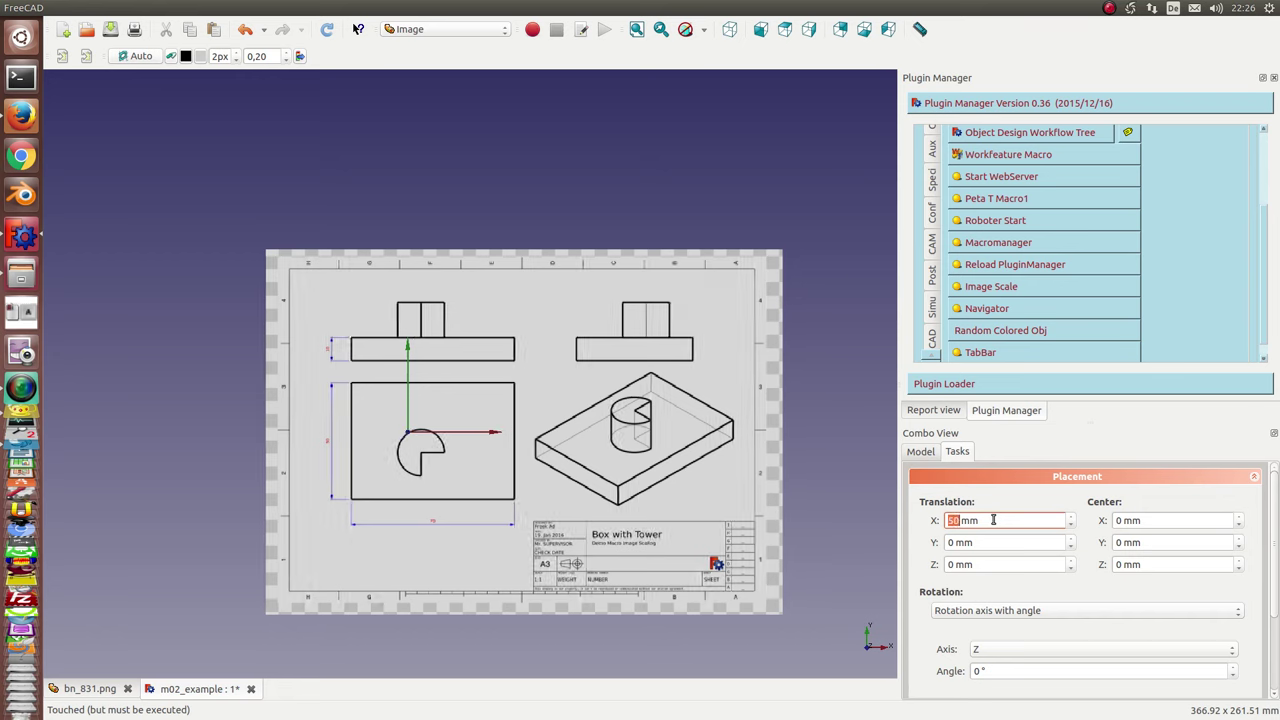
scroll(993, 520, up, 9)
scroll(993, 520, up, 5)
scroll(993, 520, up, 5)
scroll(993, 520, up, 4)
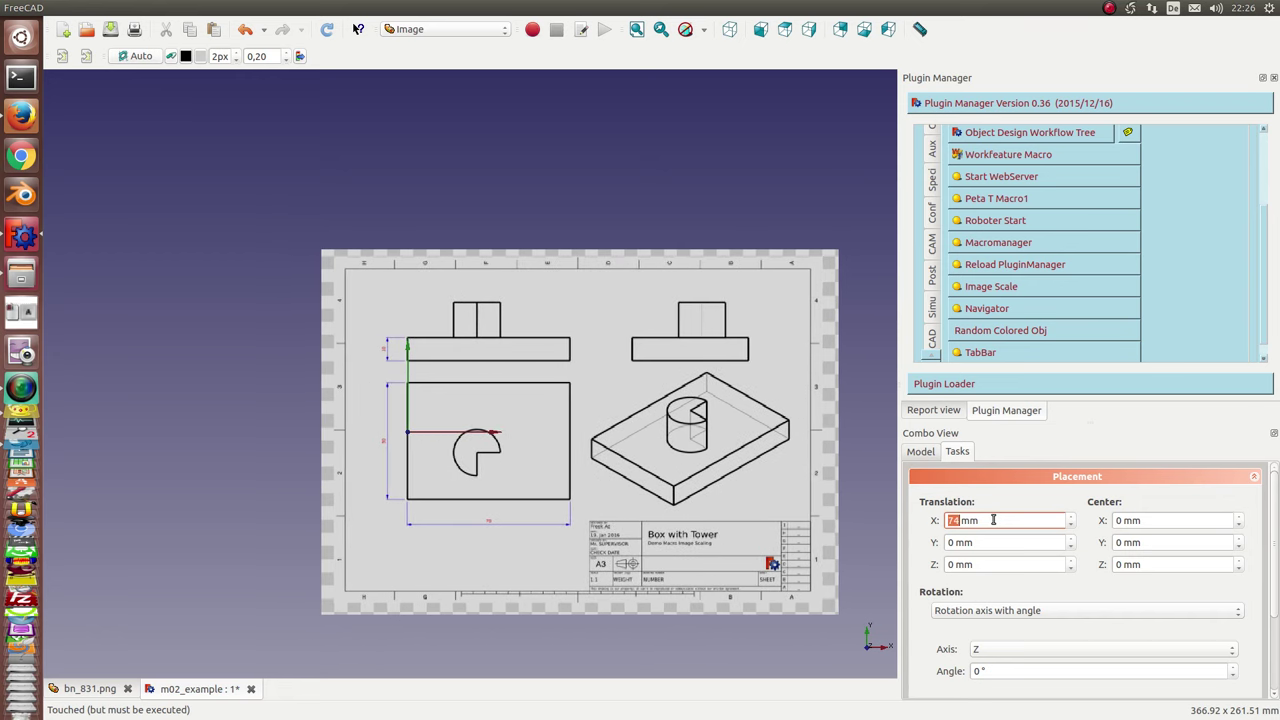
Step: Set ImagePlane Top's Translation Y to 28 mm
click(1006, 542)
scroll(1006, 542, down, 4)
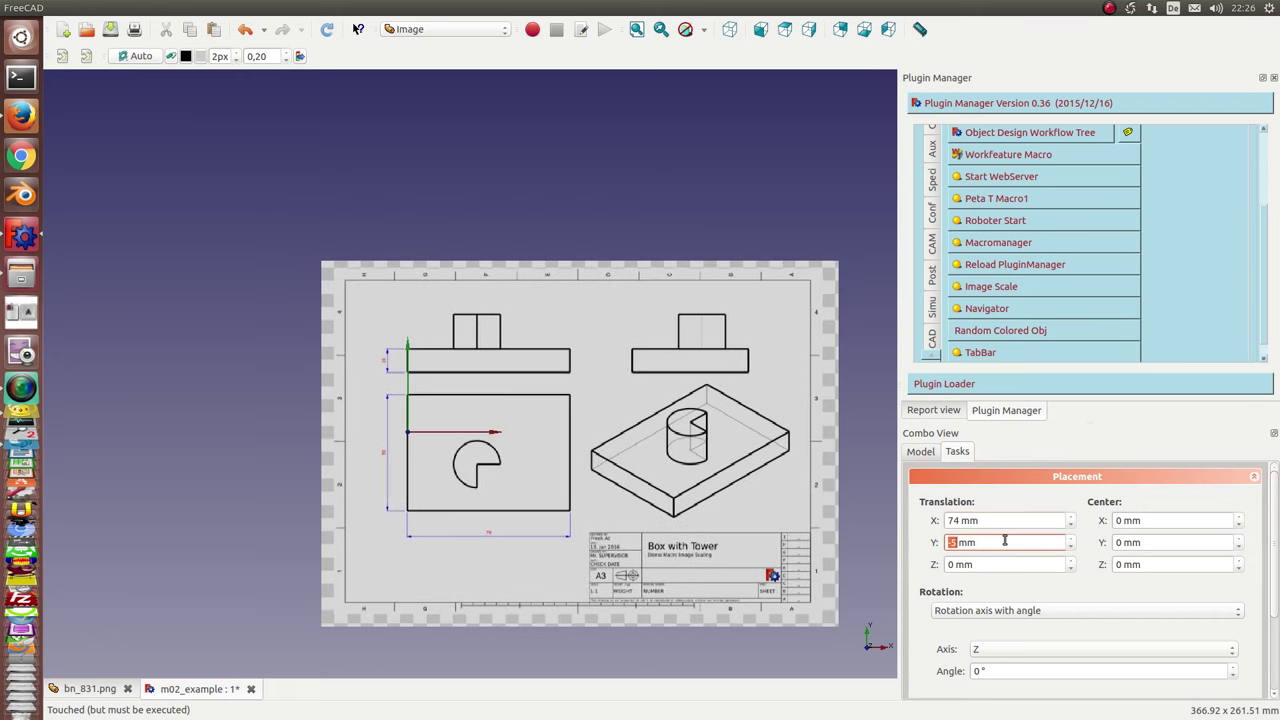
scroll(1006, 542, up, 8)
scroll(1005, 541, up, 7)
scroll(1004, 540, up, 6)
scroll(1004, 540, up, 3)
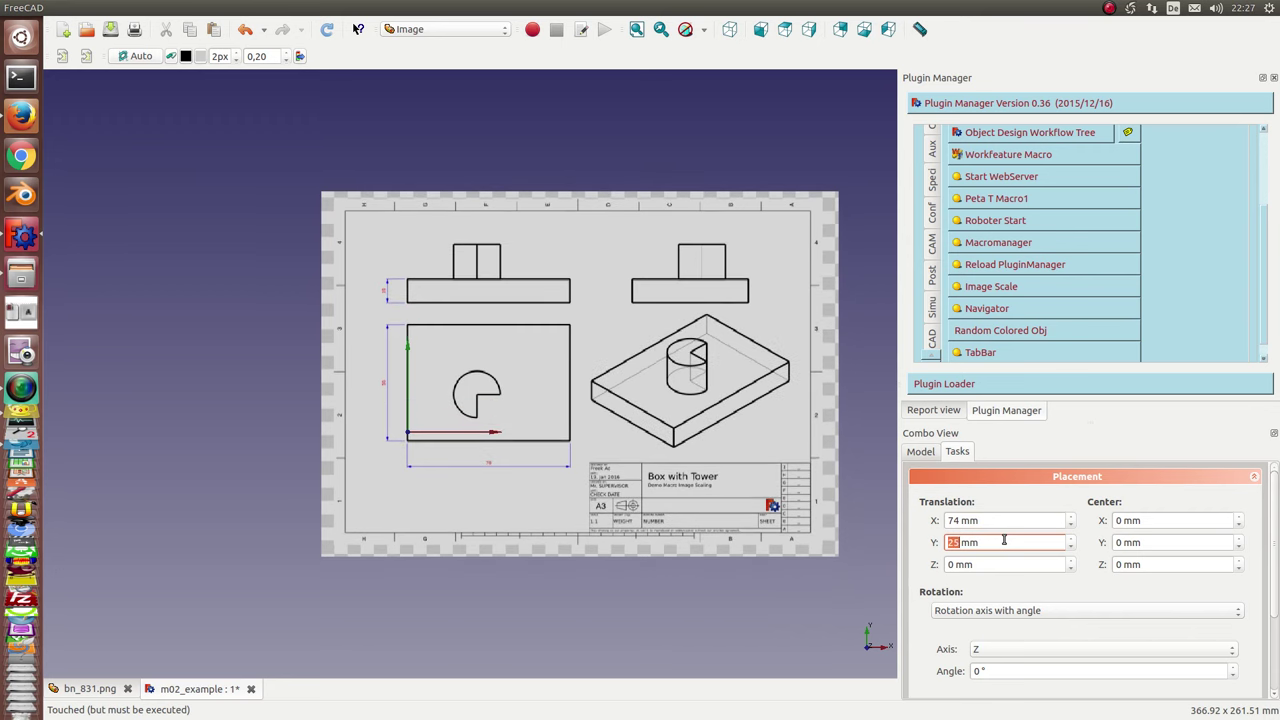
scroll(1004, 540, up, 2)
scroll(1004, 540, up, 1)
scroll(1004, 540, up, 2)
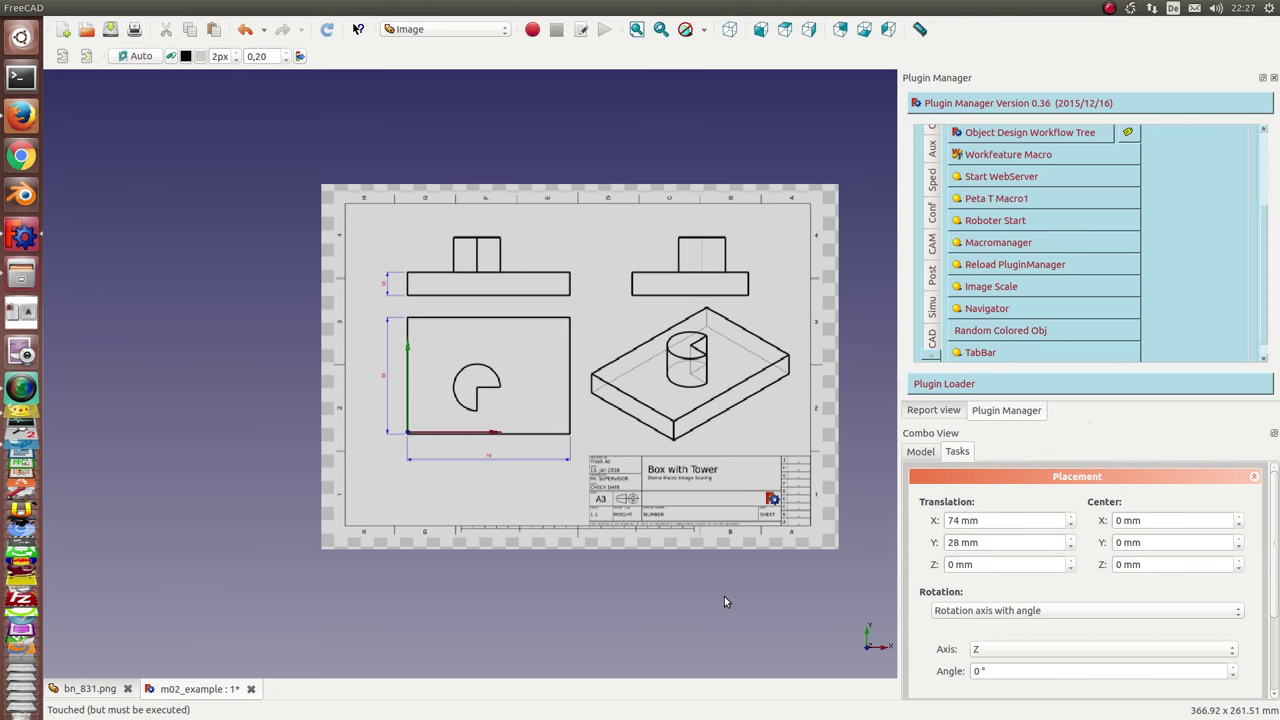
scroll(724, 596, up, 5)
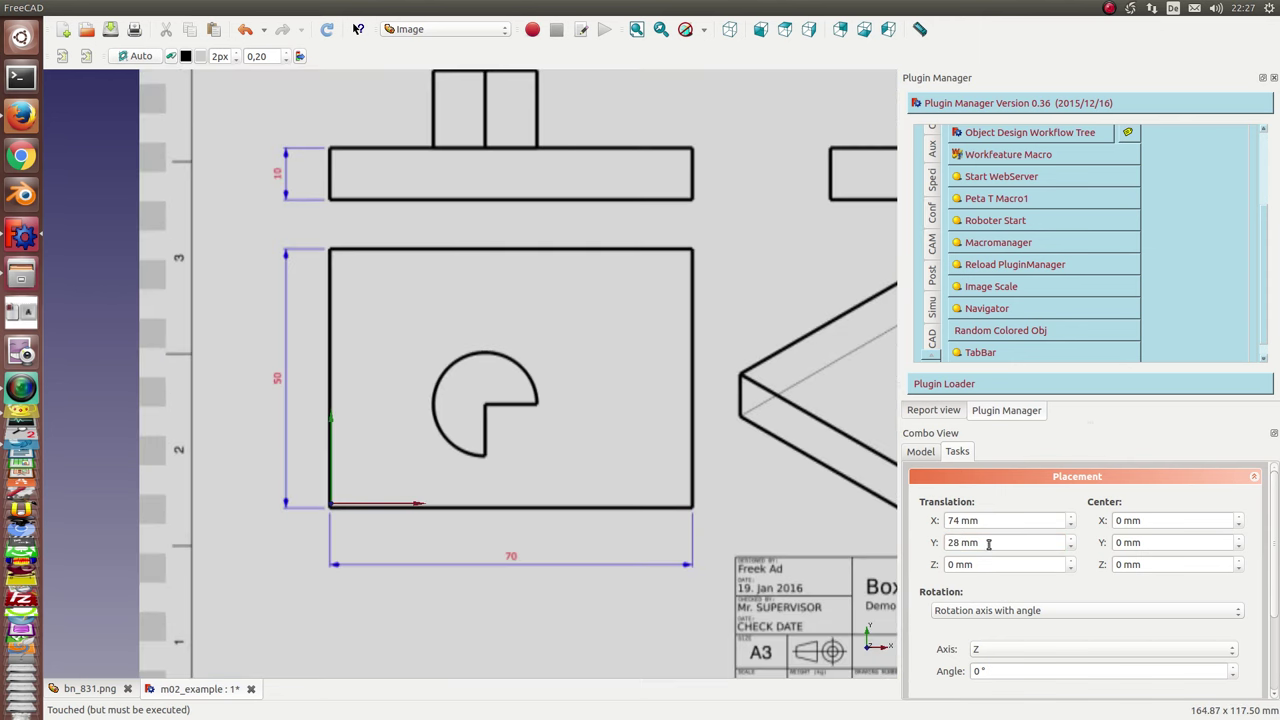
double_click(991, 542)
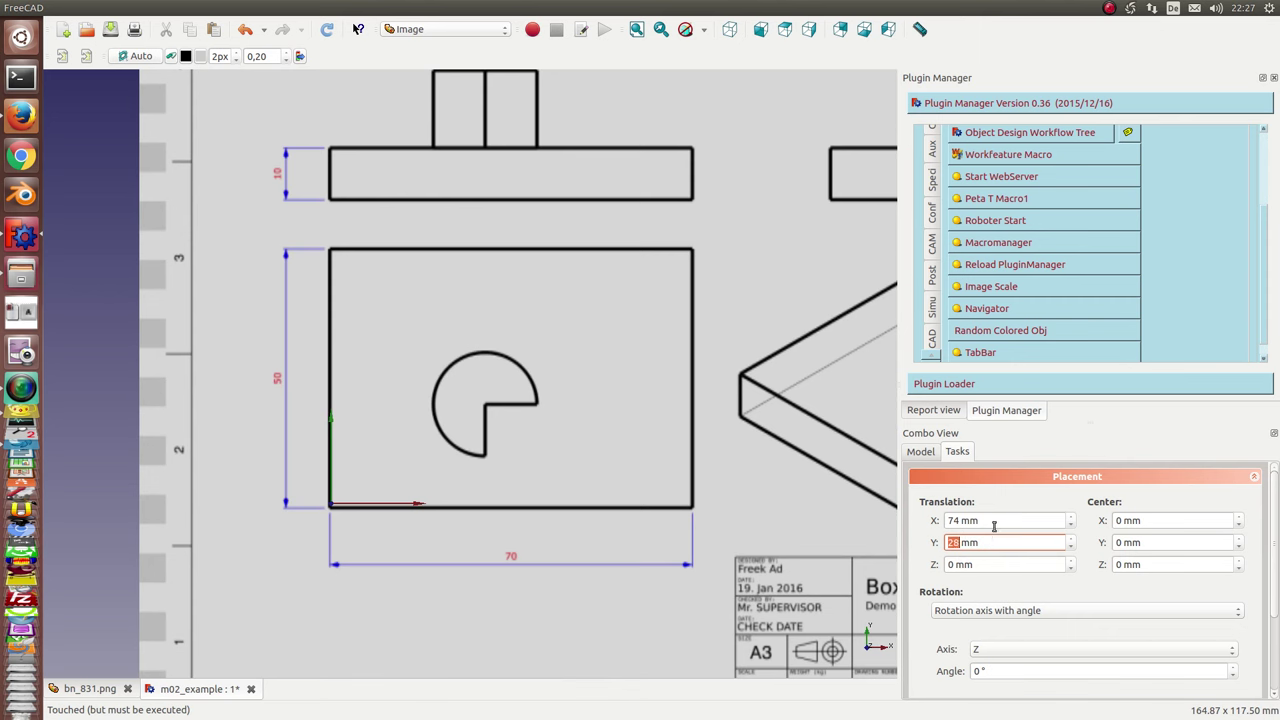
click(994, 522)
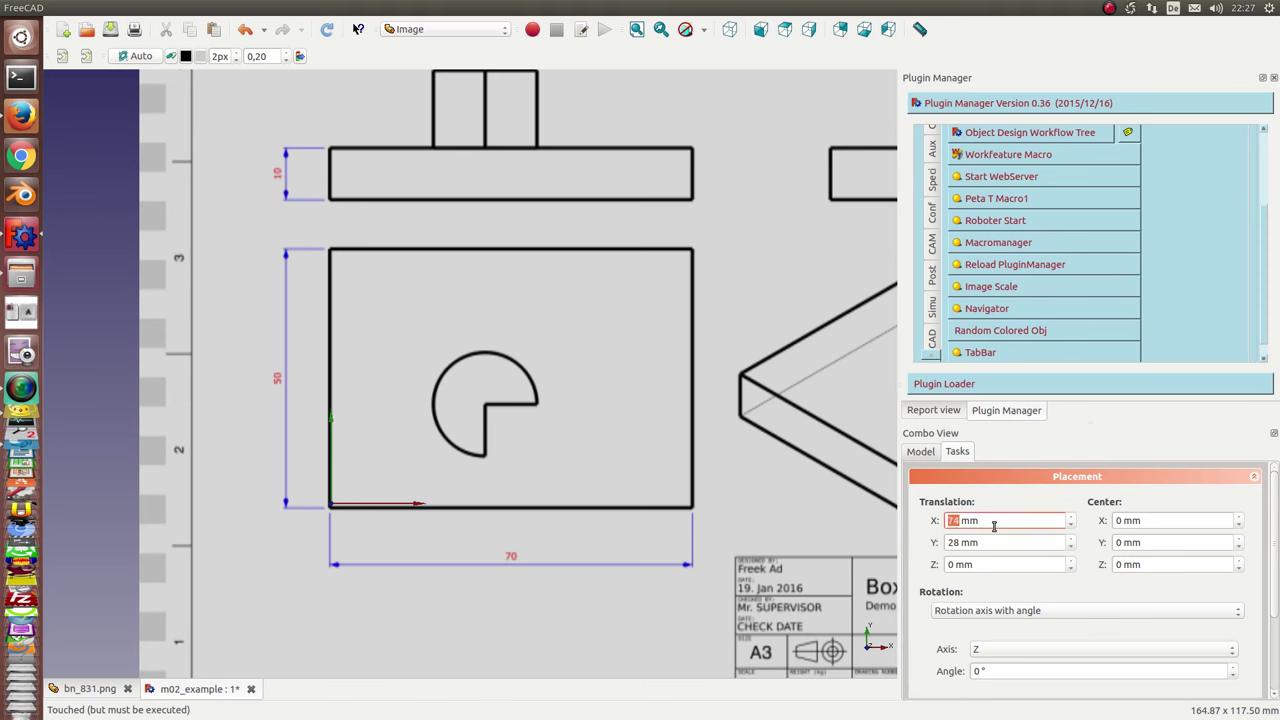
Step: Change ImagePlane Top's Translation Y to 29 mm, keeping X at 74 mm, and confirm
click(920, 451)
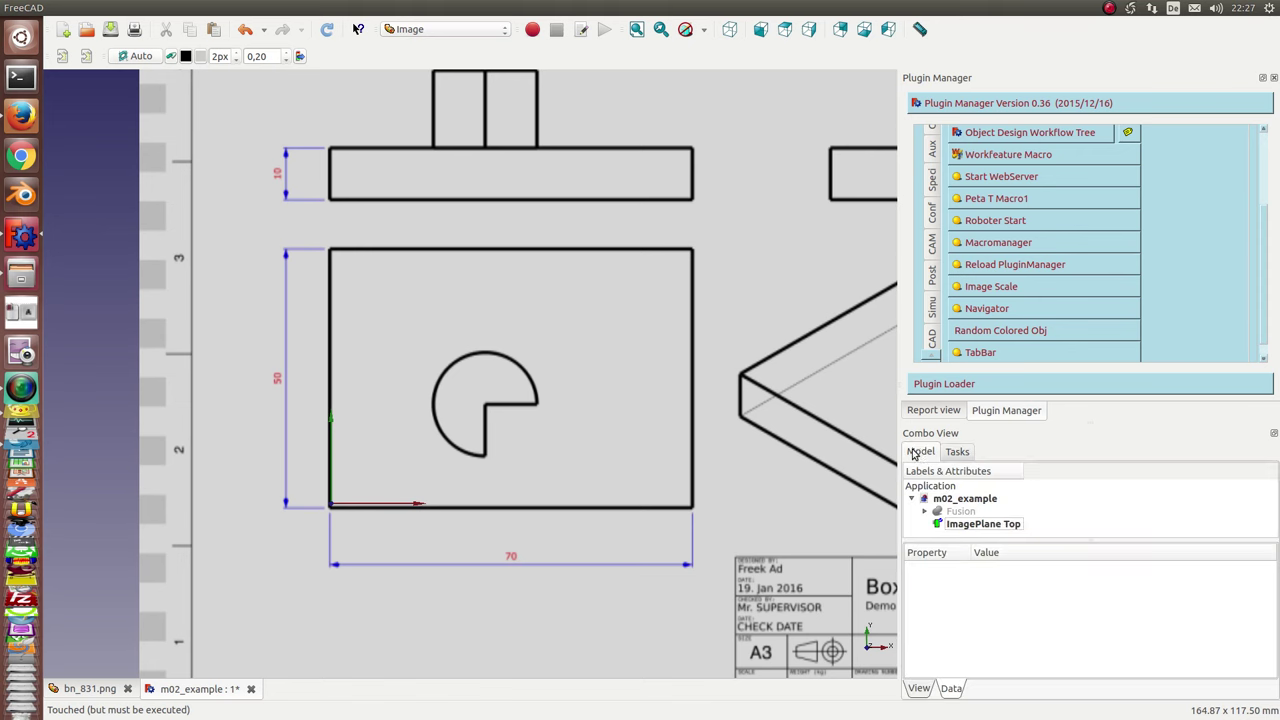
click(972, 520)
click(957, 452)
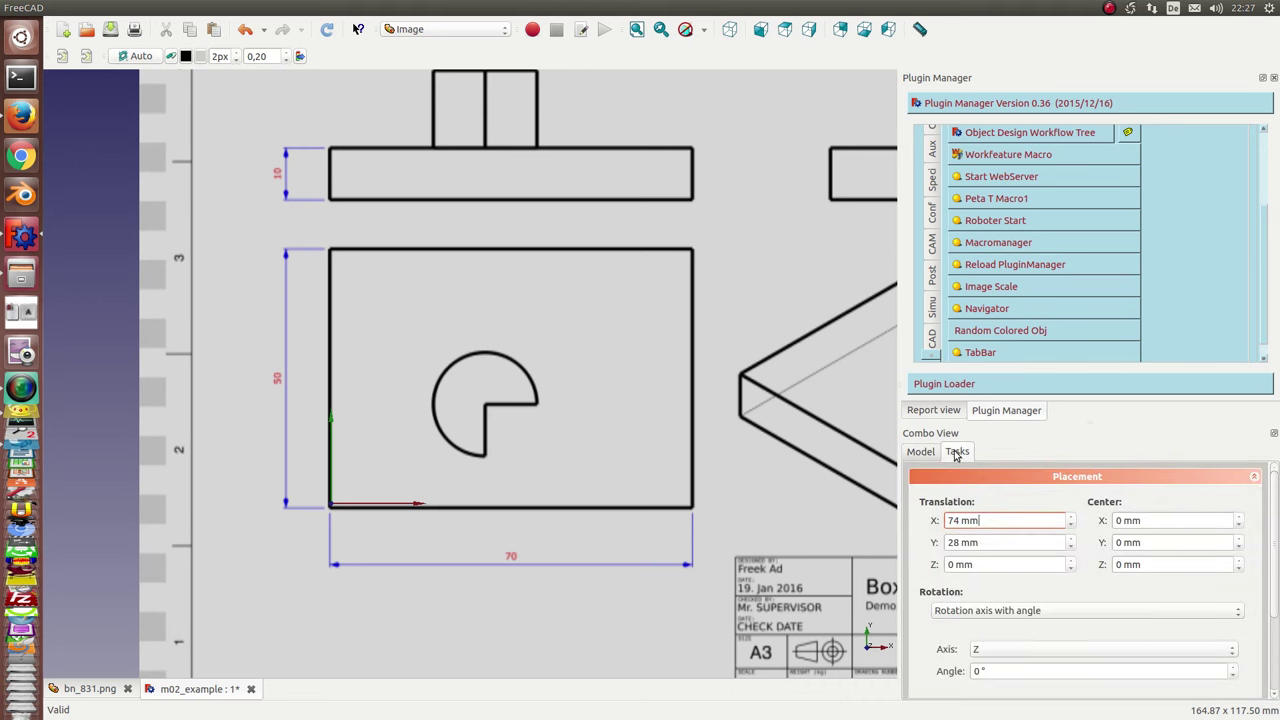
scroll(991, 521, up, 1)
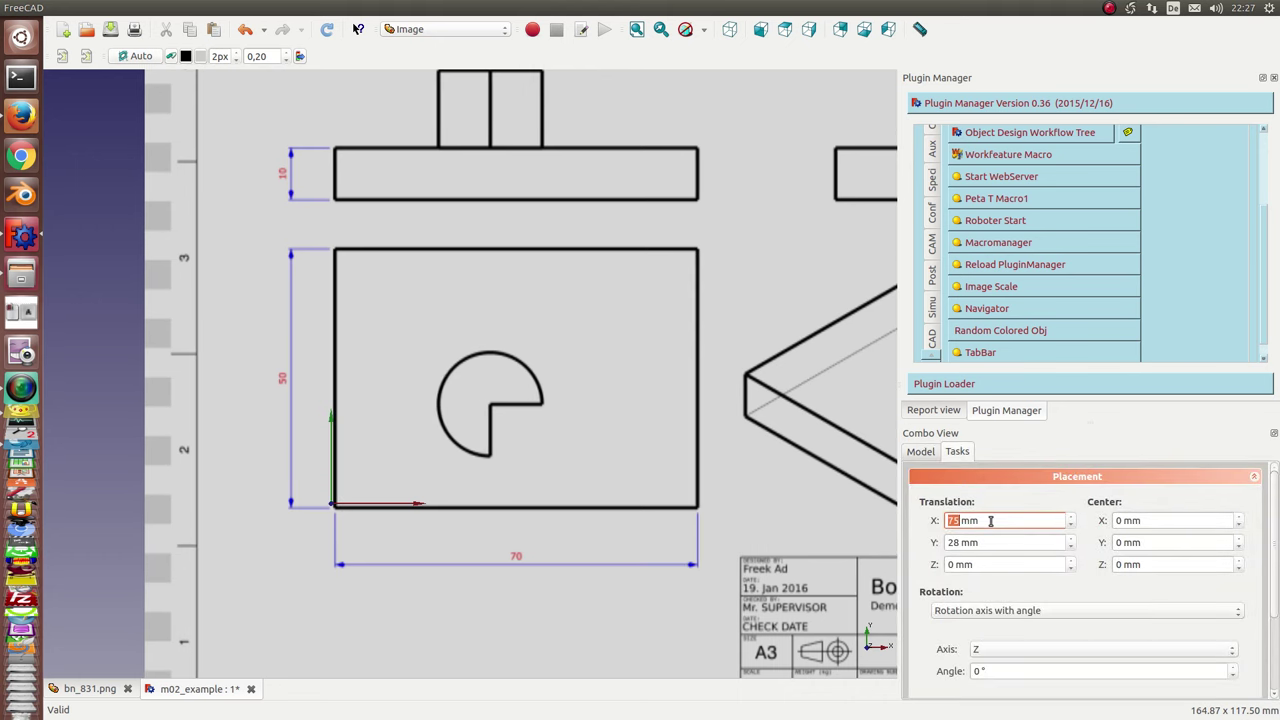
scroll(991, 521, down, 1)
click(992, 541)
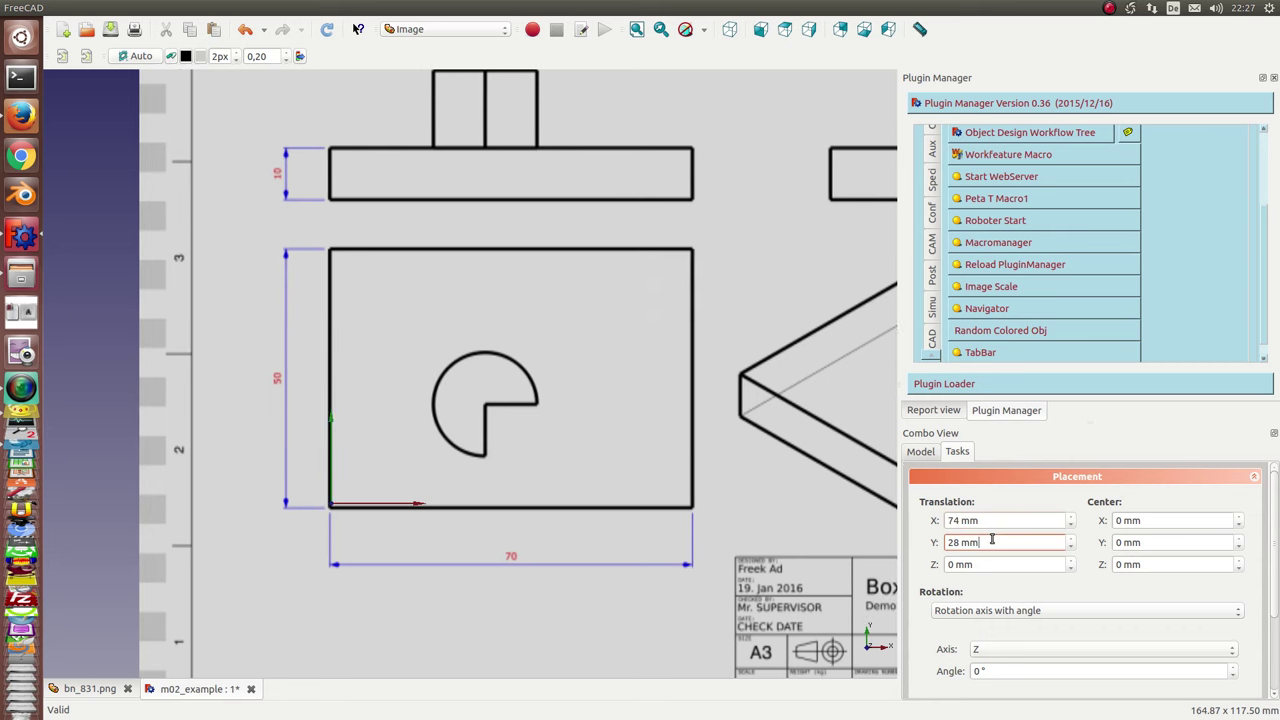
scroll(992, 540, up, 1)
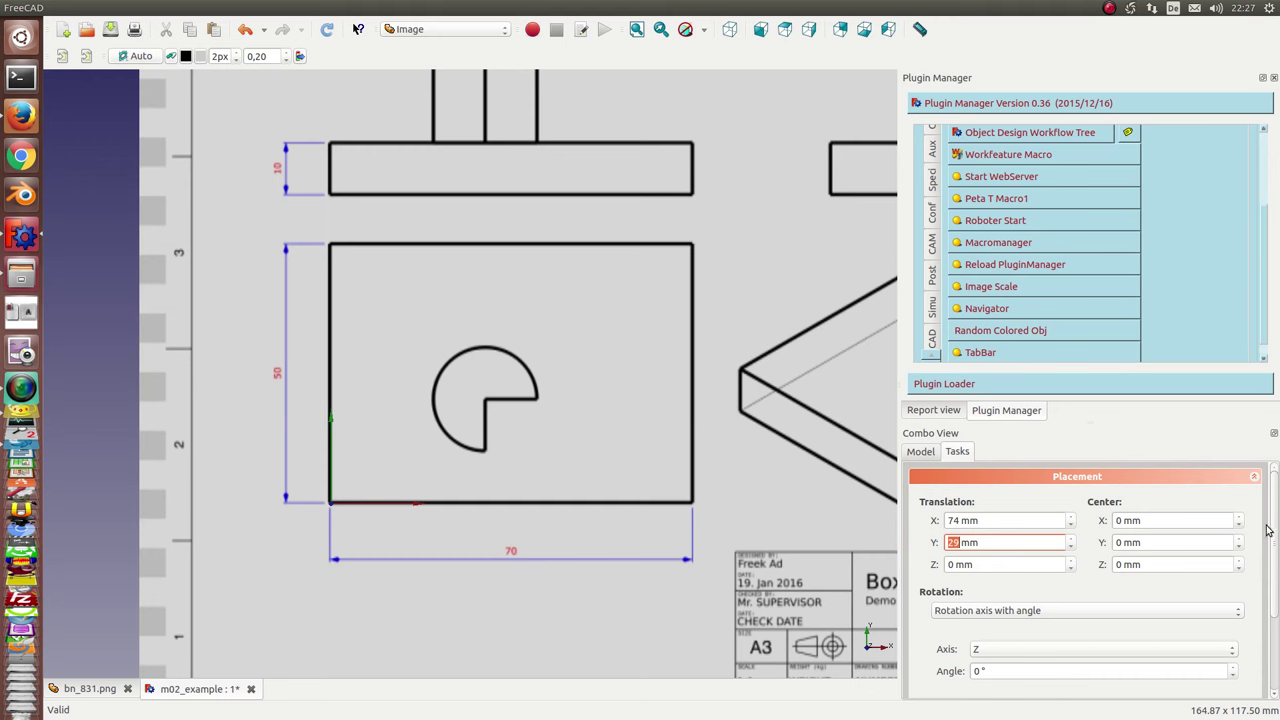
drag(1271, 530, 1274, 622)
click(1145, 679)
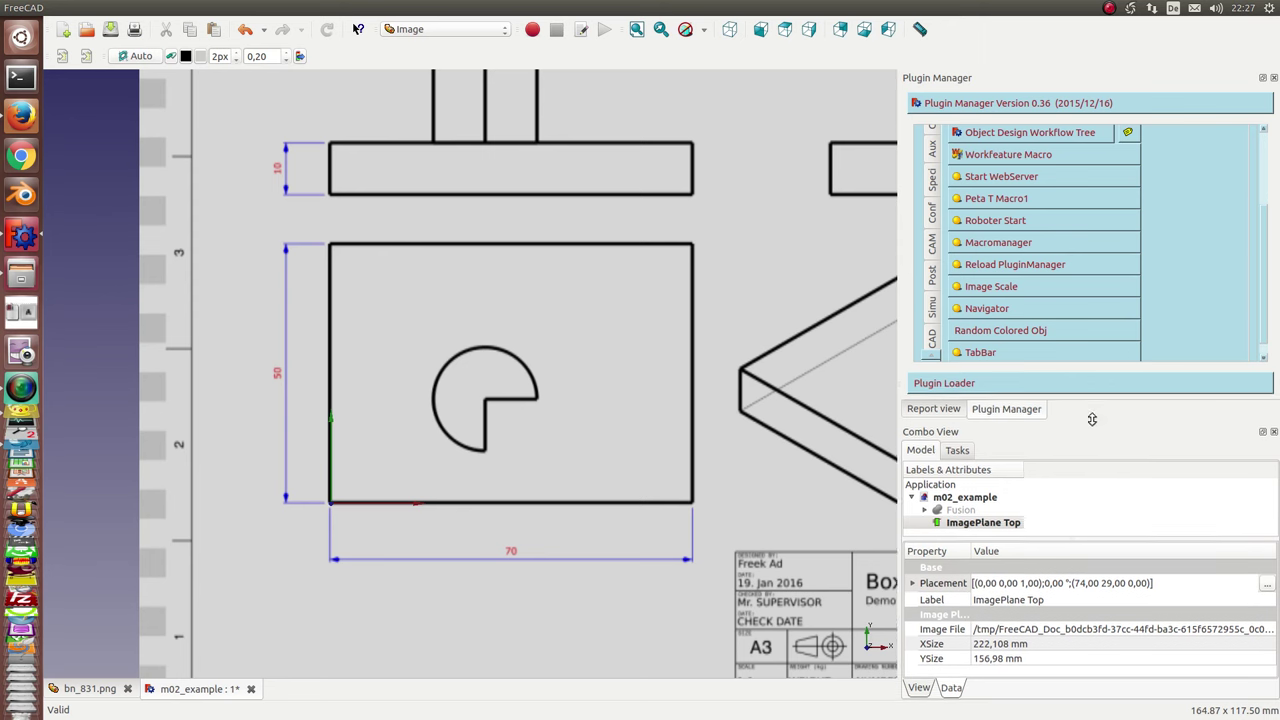
drag(1096, 425, 1092, 332)
scroll(1081, 207, down, 1)
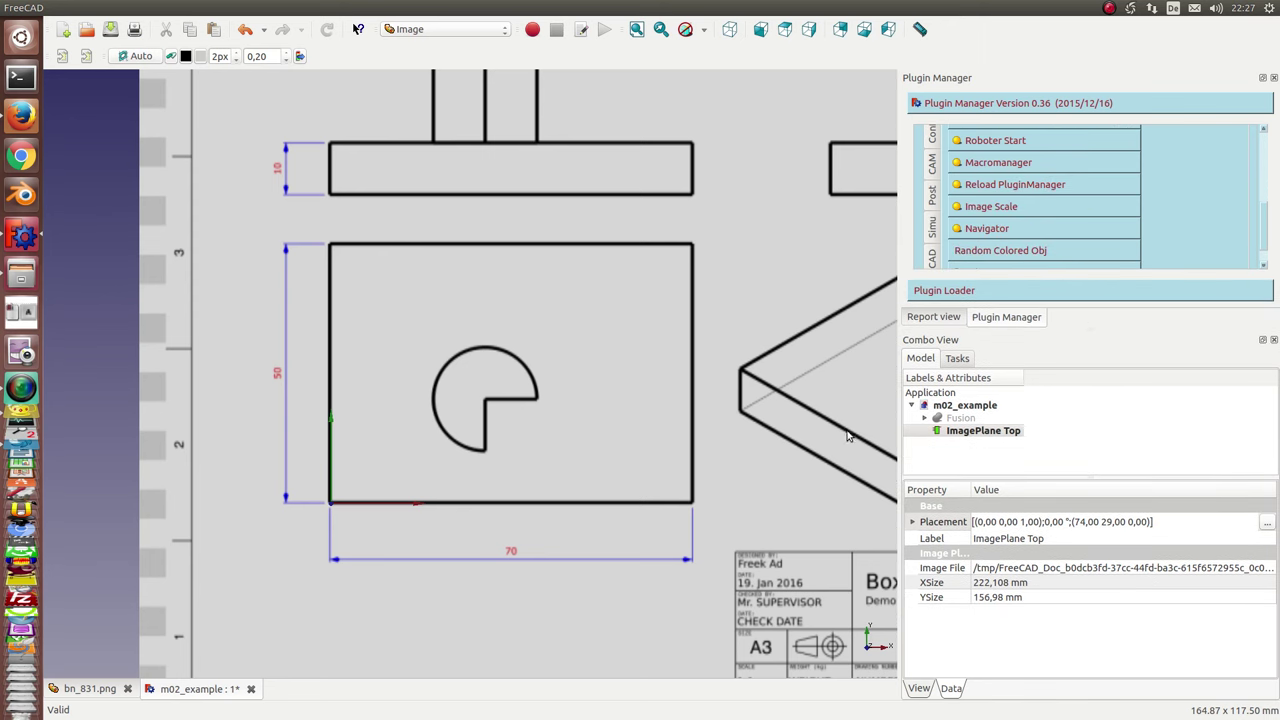
scroll(387, 397, down, 5)
scroll(387, 397, down, 3)
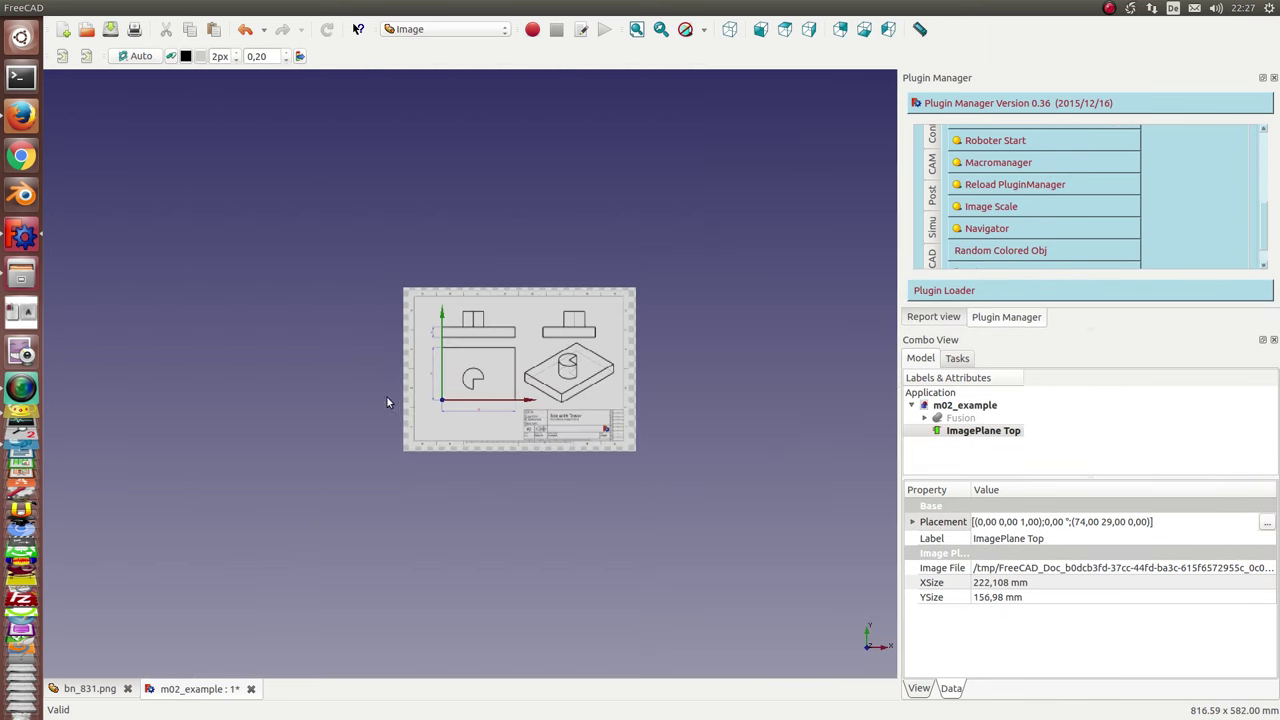
Step: Insert bn_831.png again as an image plane standing on the XZ plane
click(86, 57)
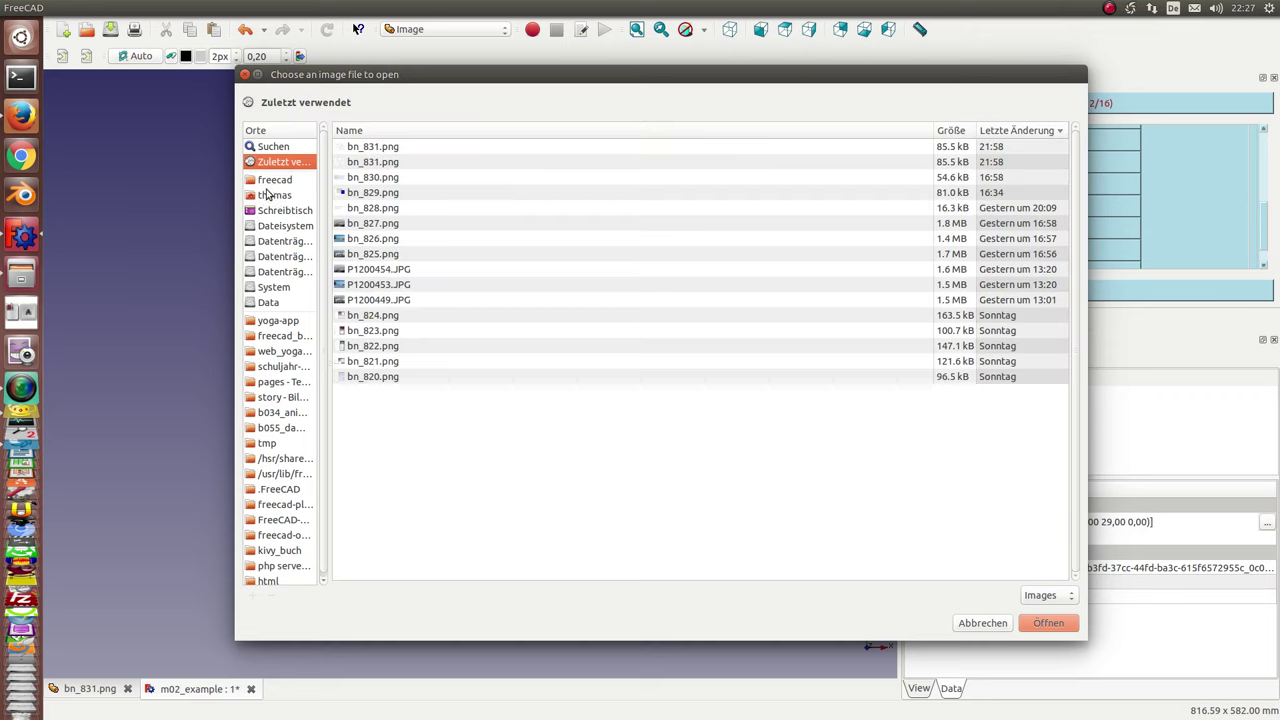
click(272, 189)
click(372, 147)
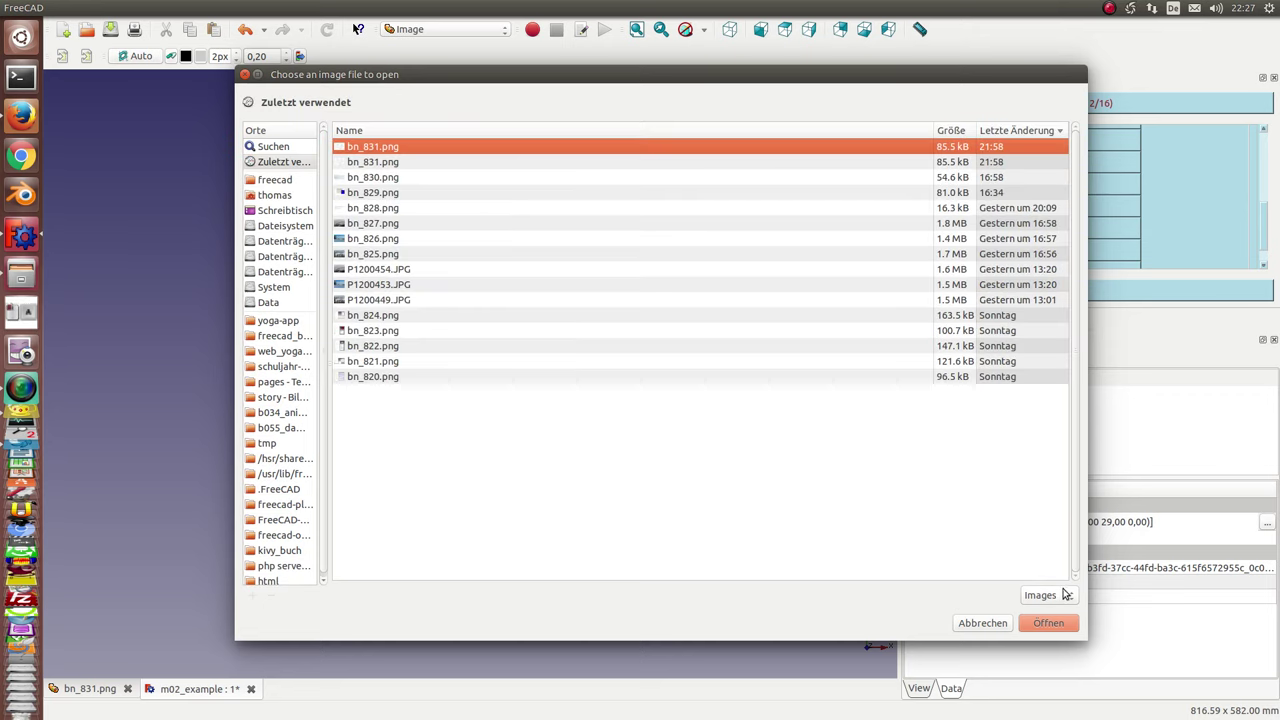
click(1048, 623)
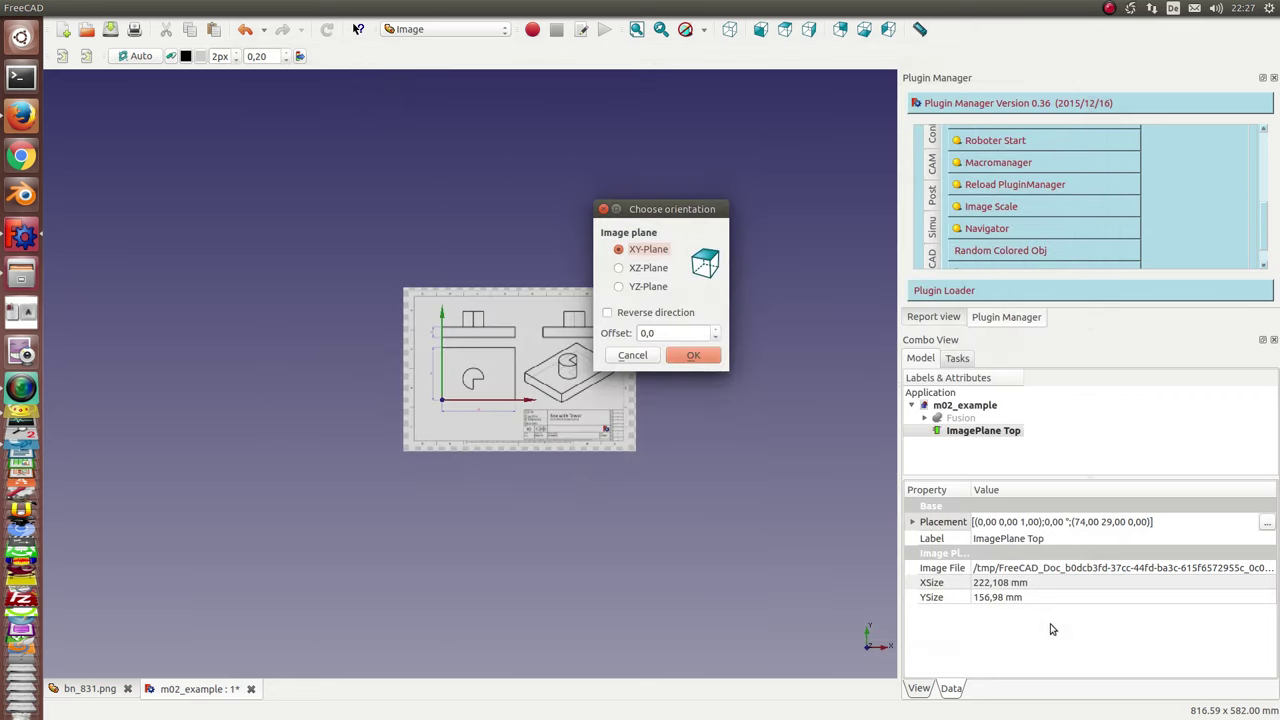
click(621, 268)
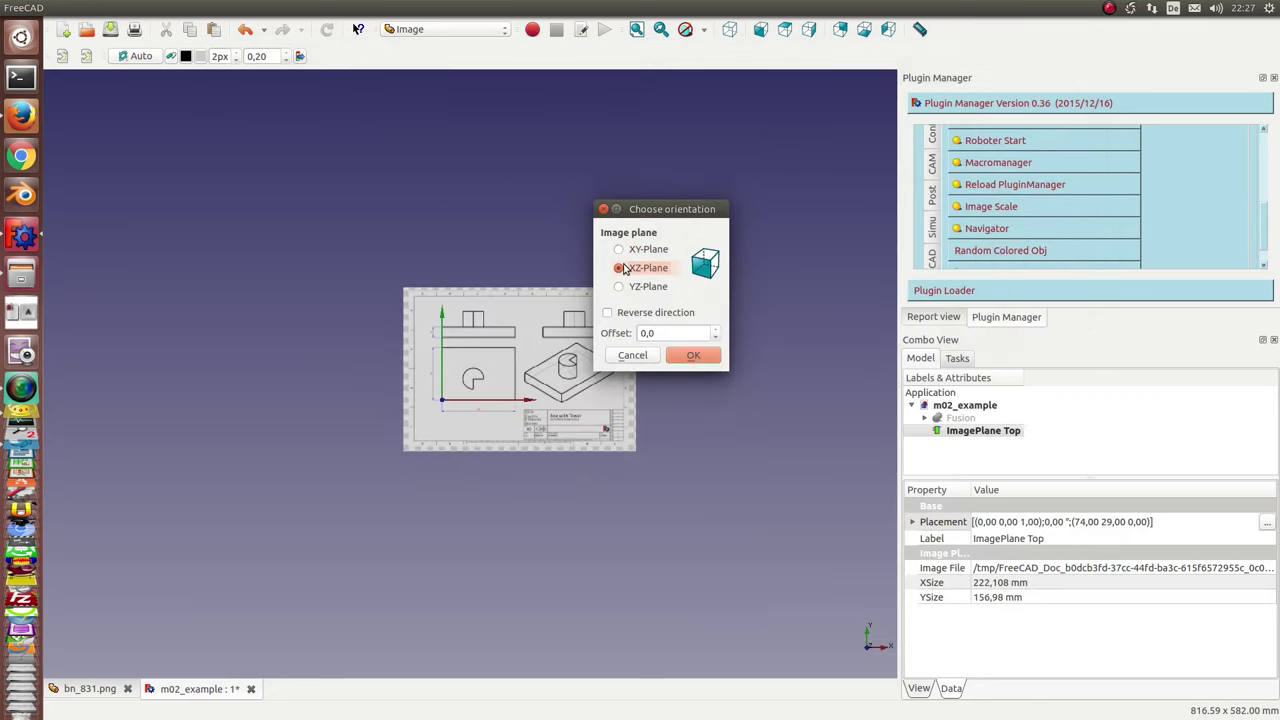
click(690, 357)
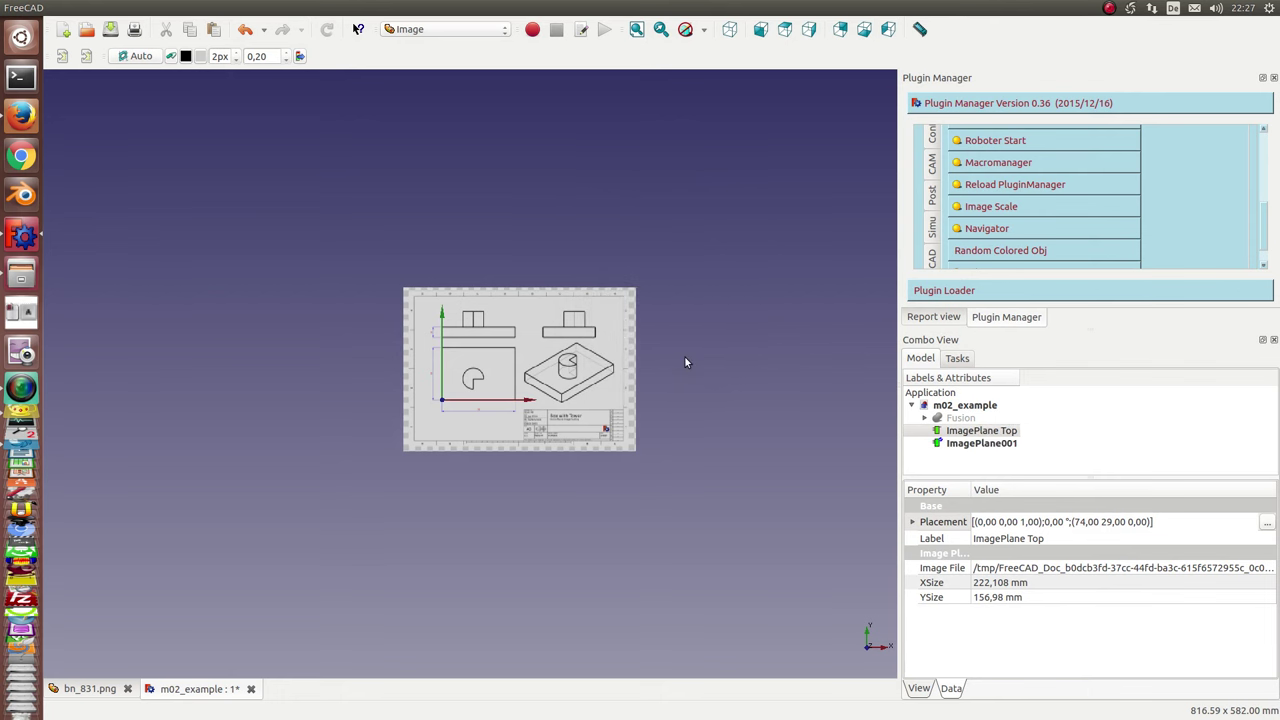
Step: Select ImagePlane001, view it from the front fitted to screen, and launch Image Scale
click(957, 445)
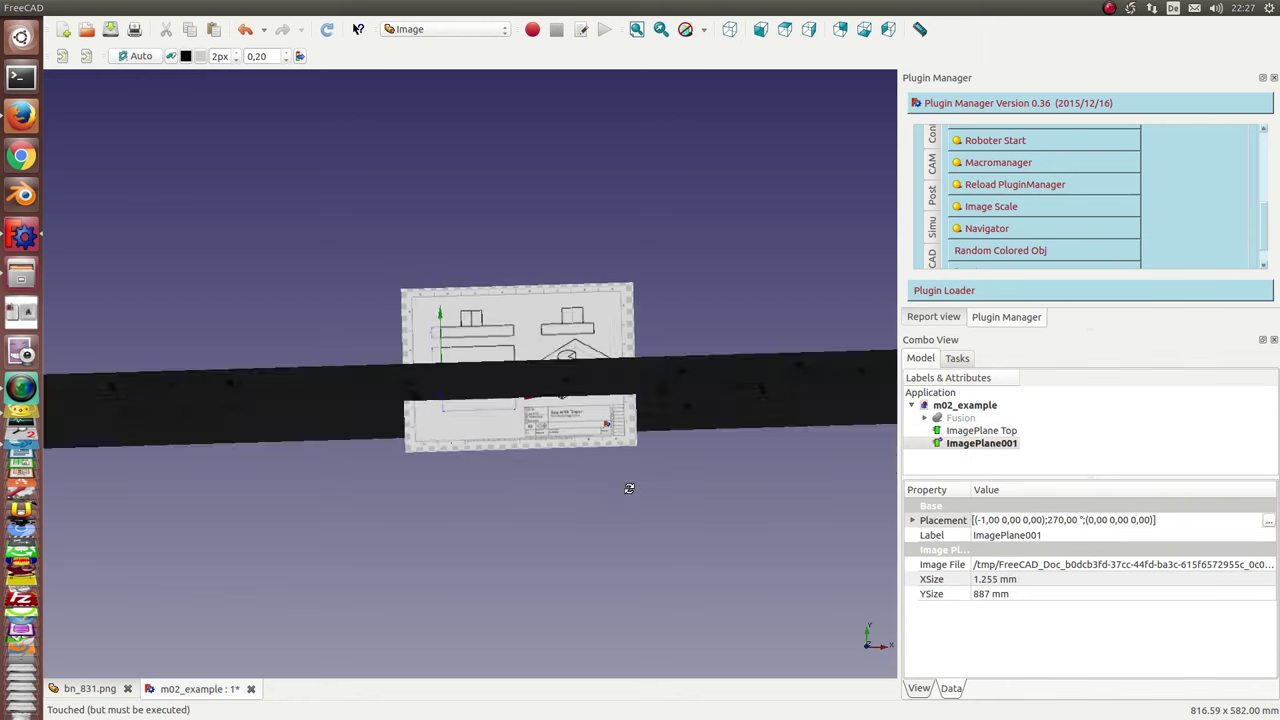
middle_drag(540, 420, 601, 441)
key(1)
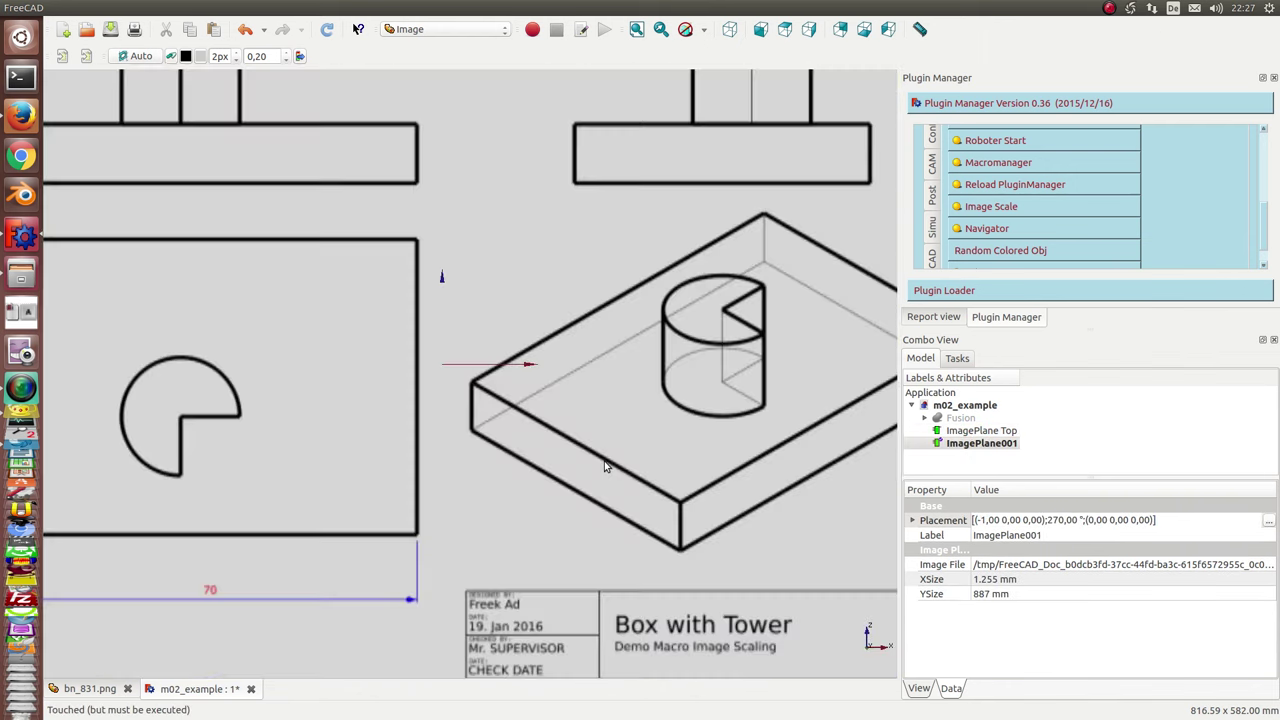
key(v)
key(f)
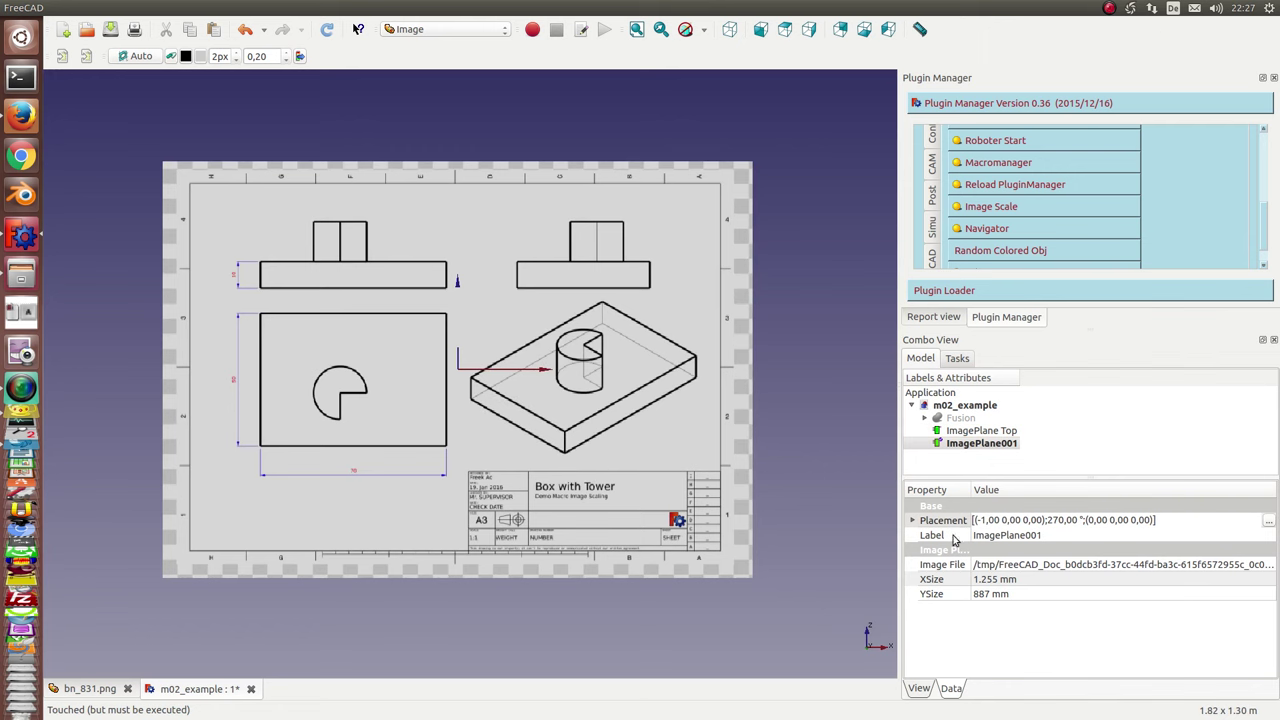
click(975, 207)
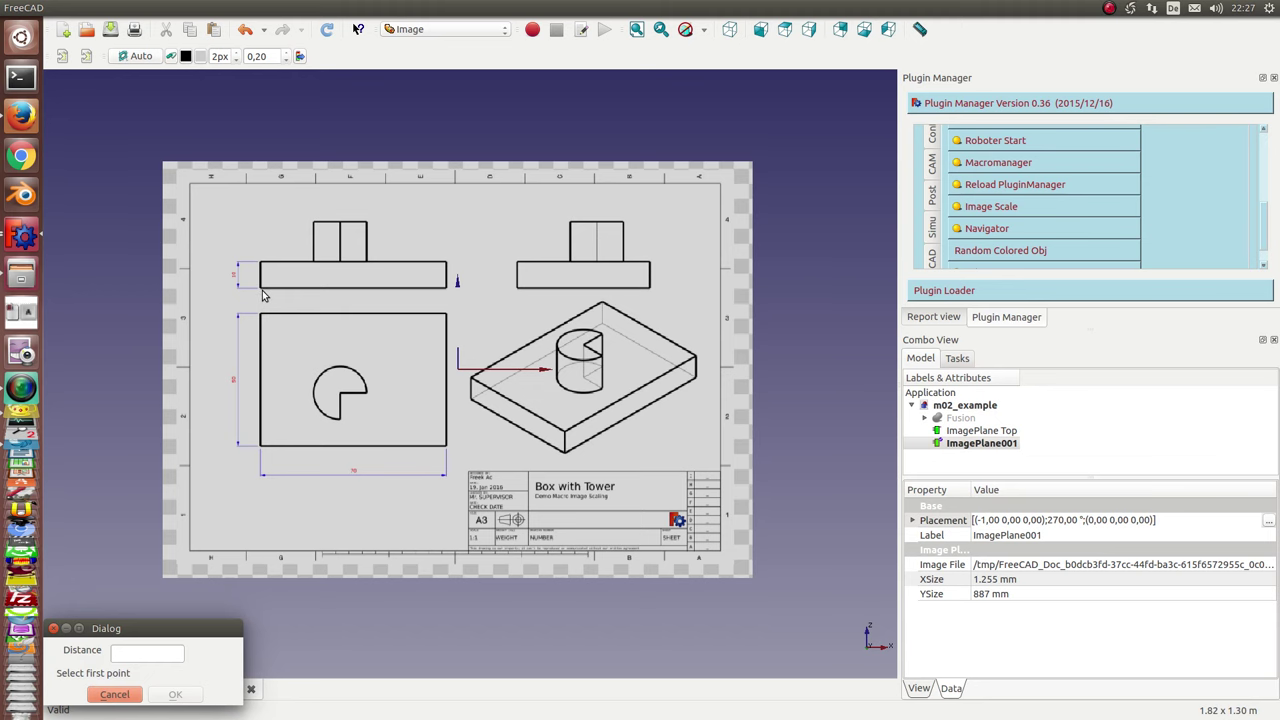
Step: Cancel the first Image Scale attempt and zoom to the drawing's 10 mm dimension
click(116, 697)
scroll(300, 349, up, 3)
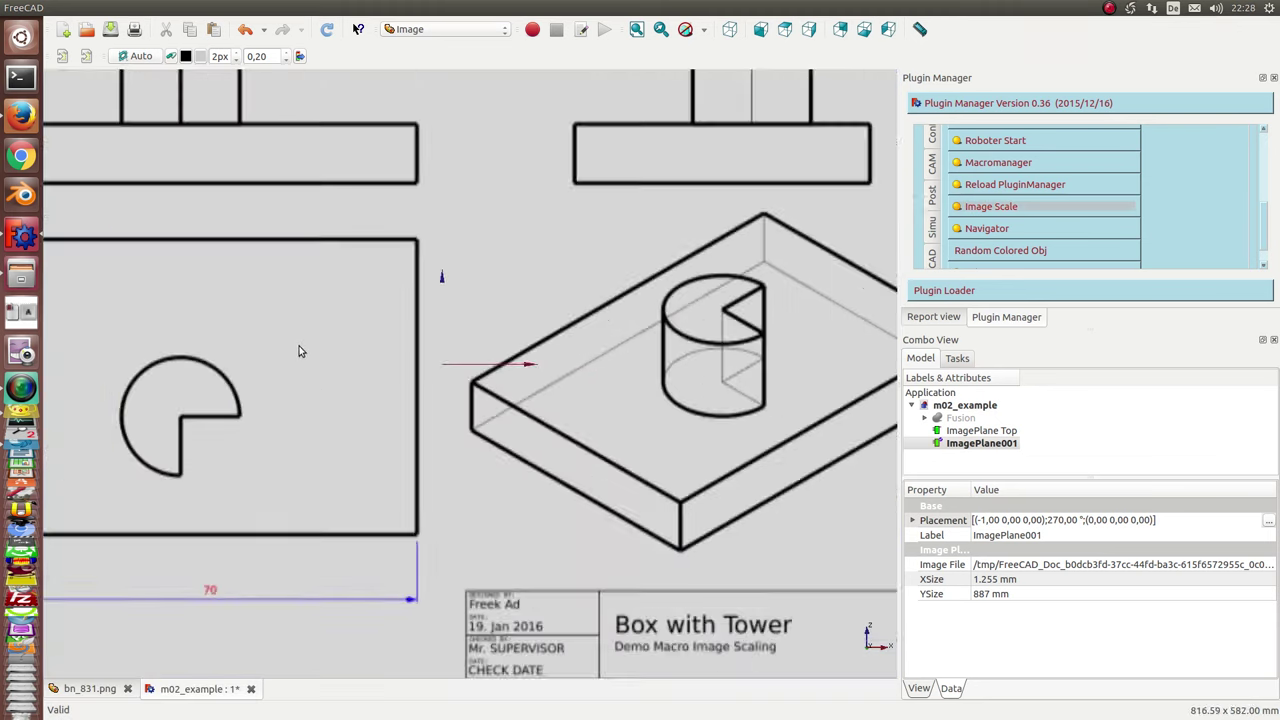
scroll(277, 389, up, 1)
scroll(345, 391, up, 2)
middle_drag(345, 391, 784, 570)
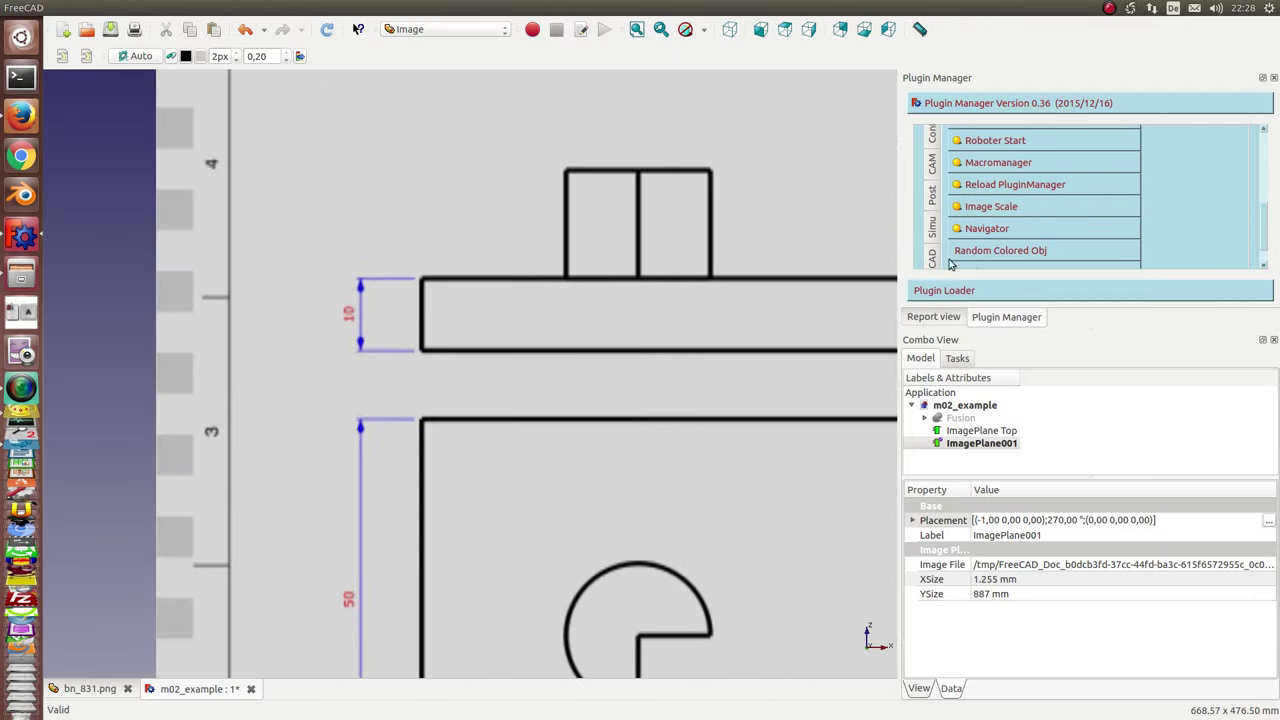
Step: Scale ImagePlane001 with Image Scale using the 10 mm edge as the reference distance
click(1000, 207)
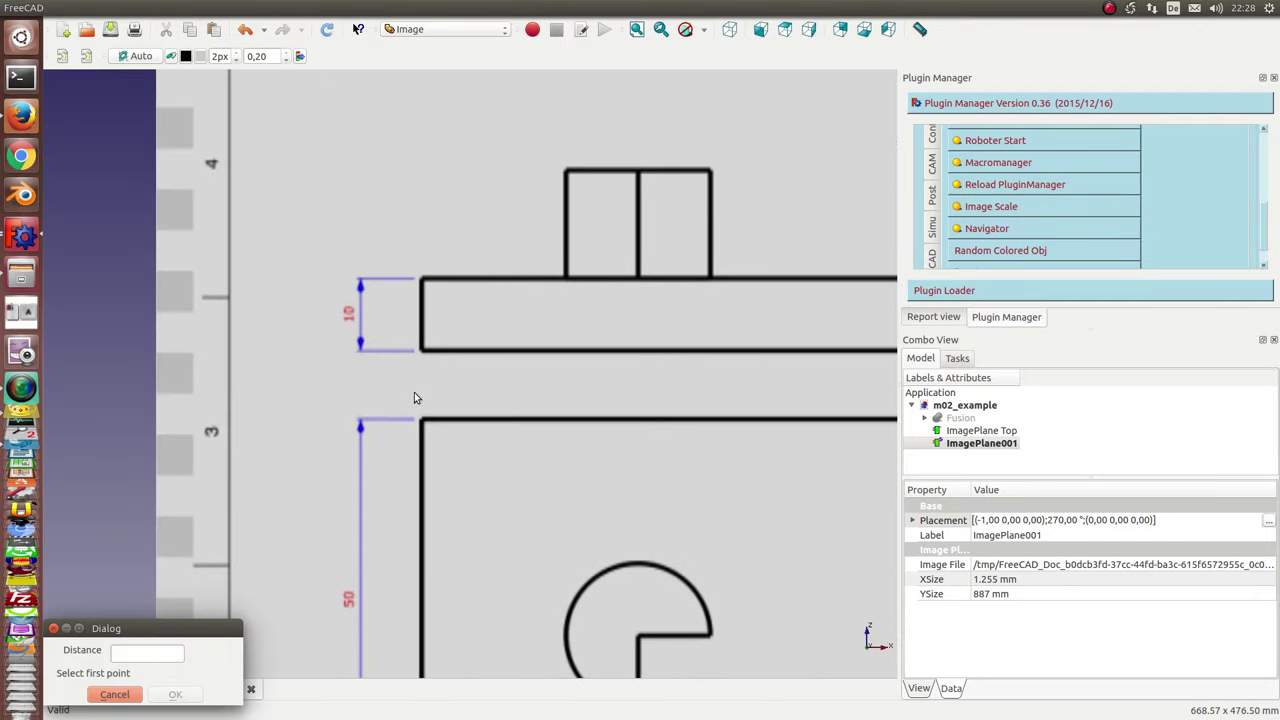
click(420, 352)
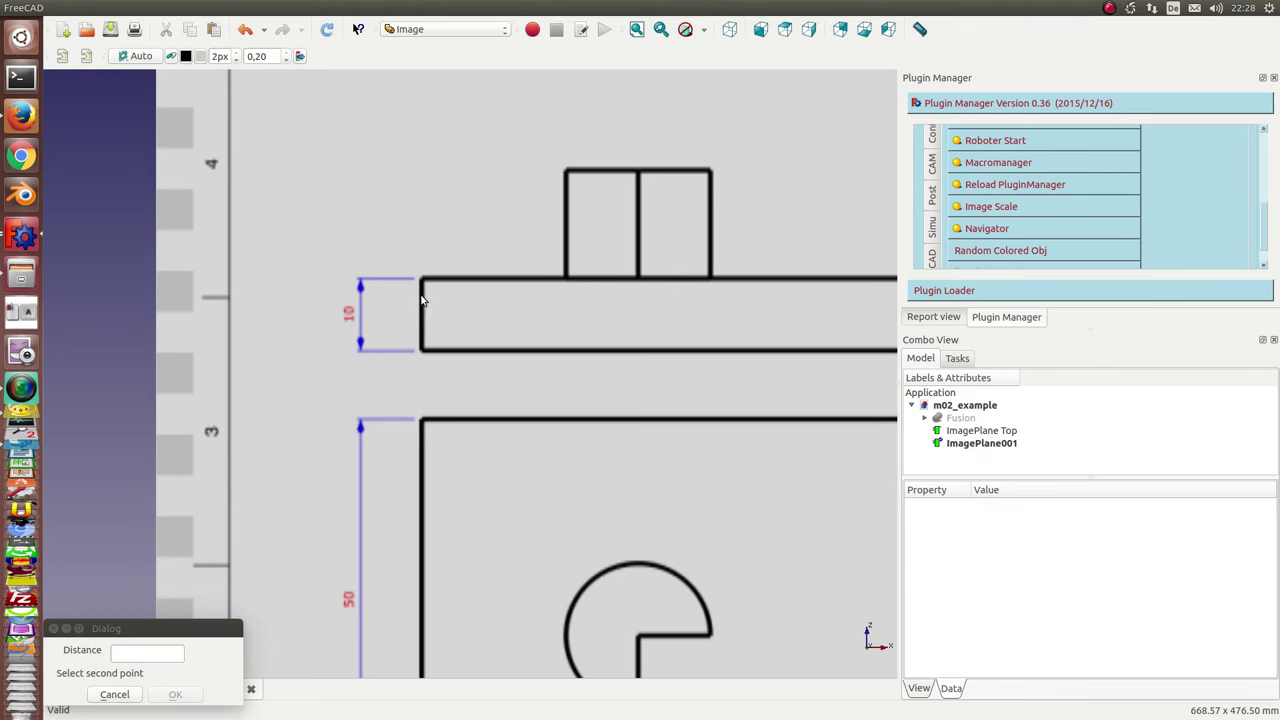
click(420, 281)
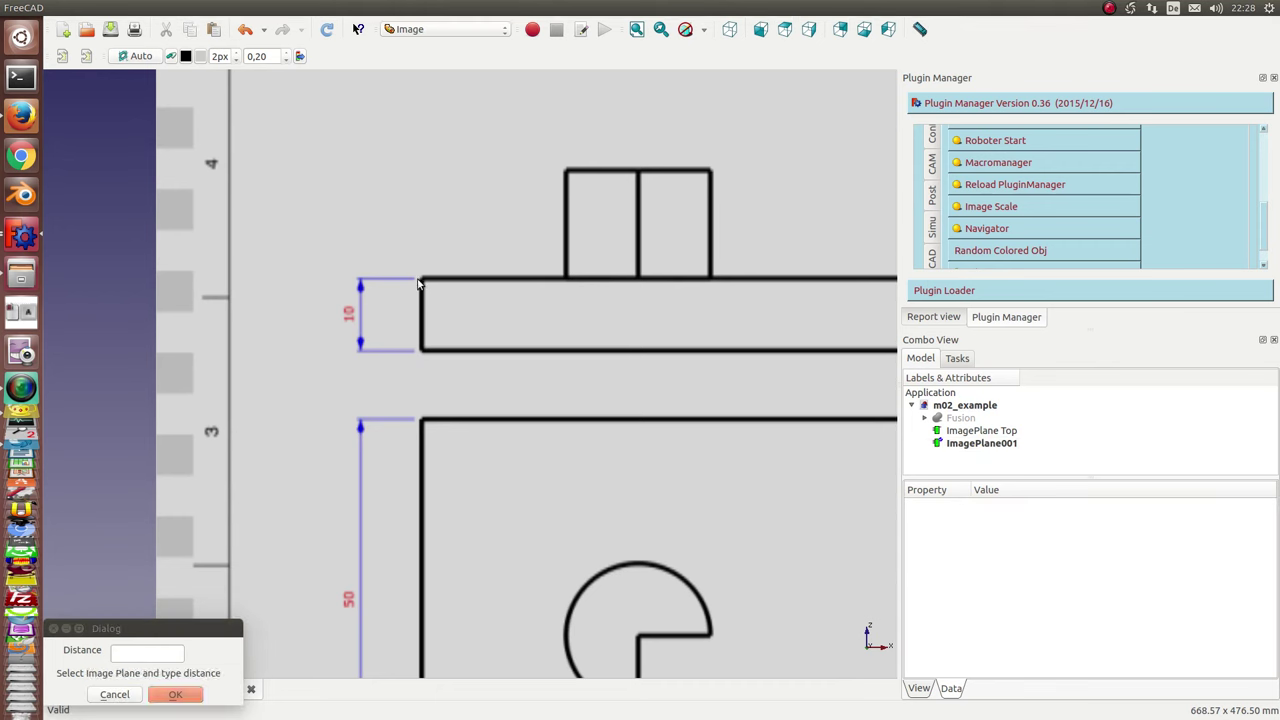
click(143, 651)
text(10)
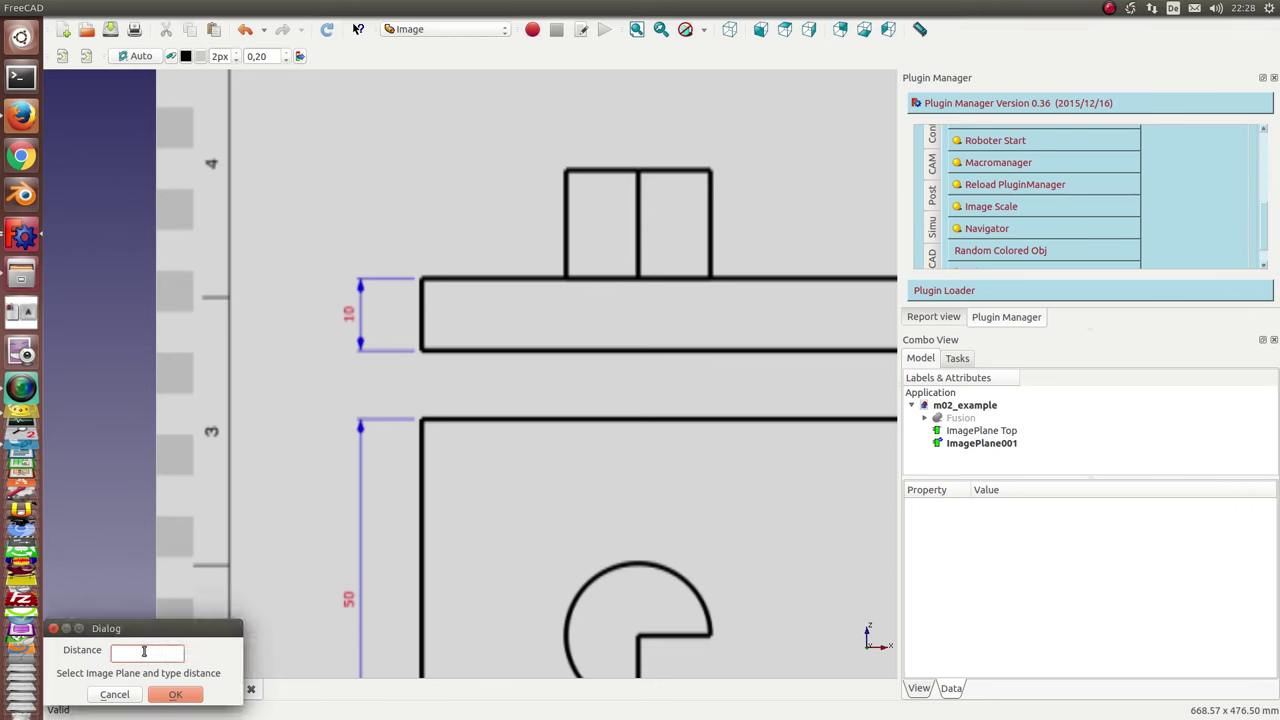
click(977, 444)
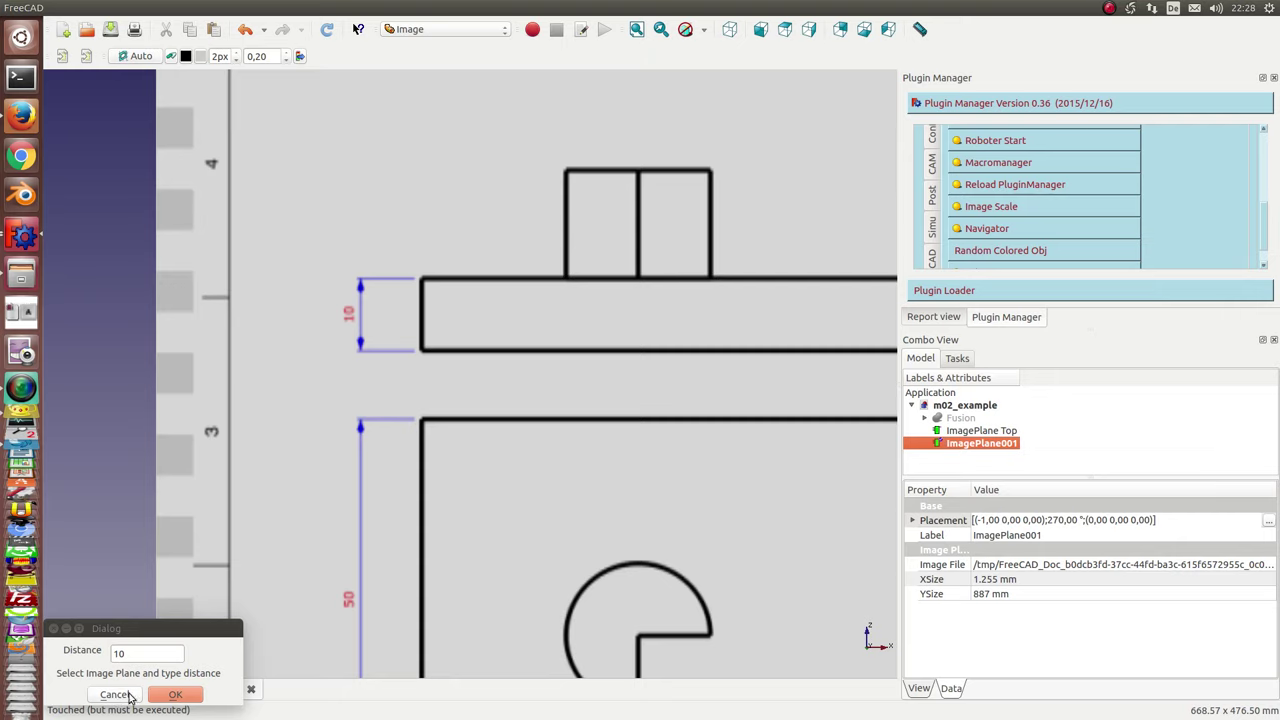
click(175, 696)
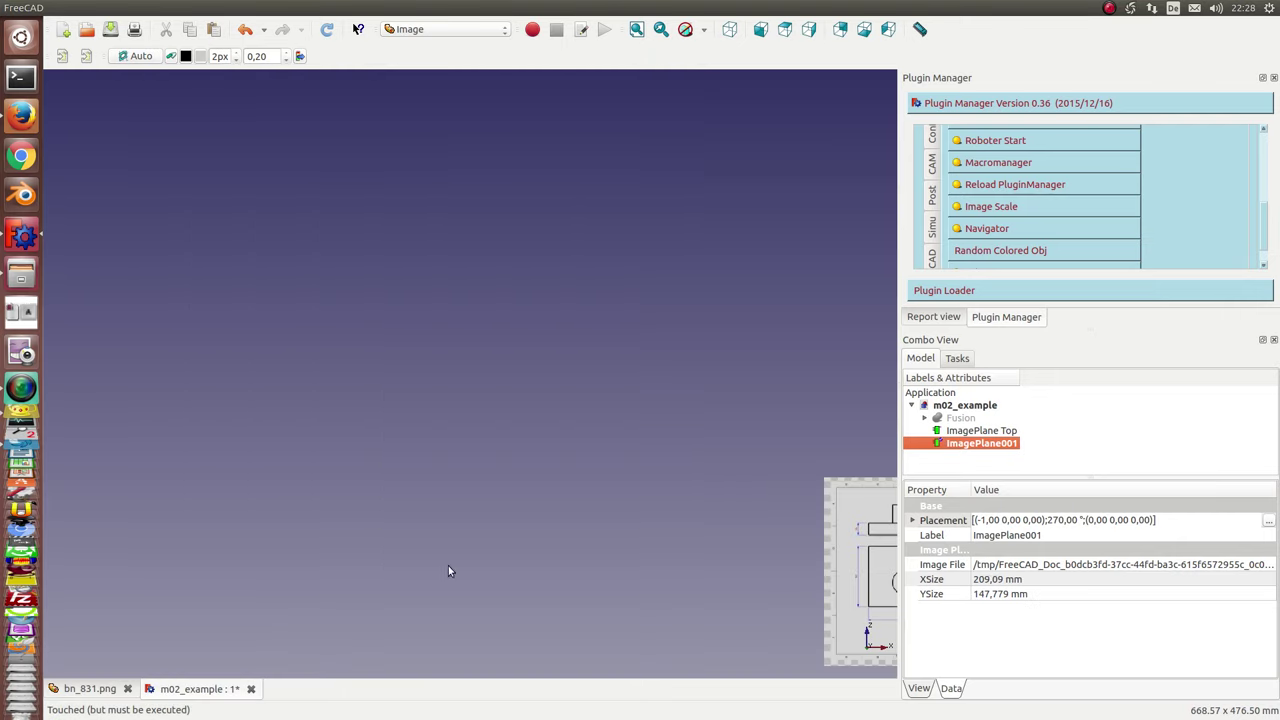
Step: Rename ImagePlane001 to 'ImagePlane Front'
click(972, 444)
key(End)
key(BackSpace)
key(BackSpace)
key(BackSpace)
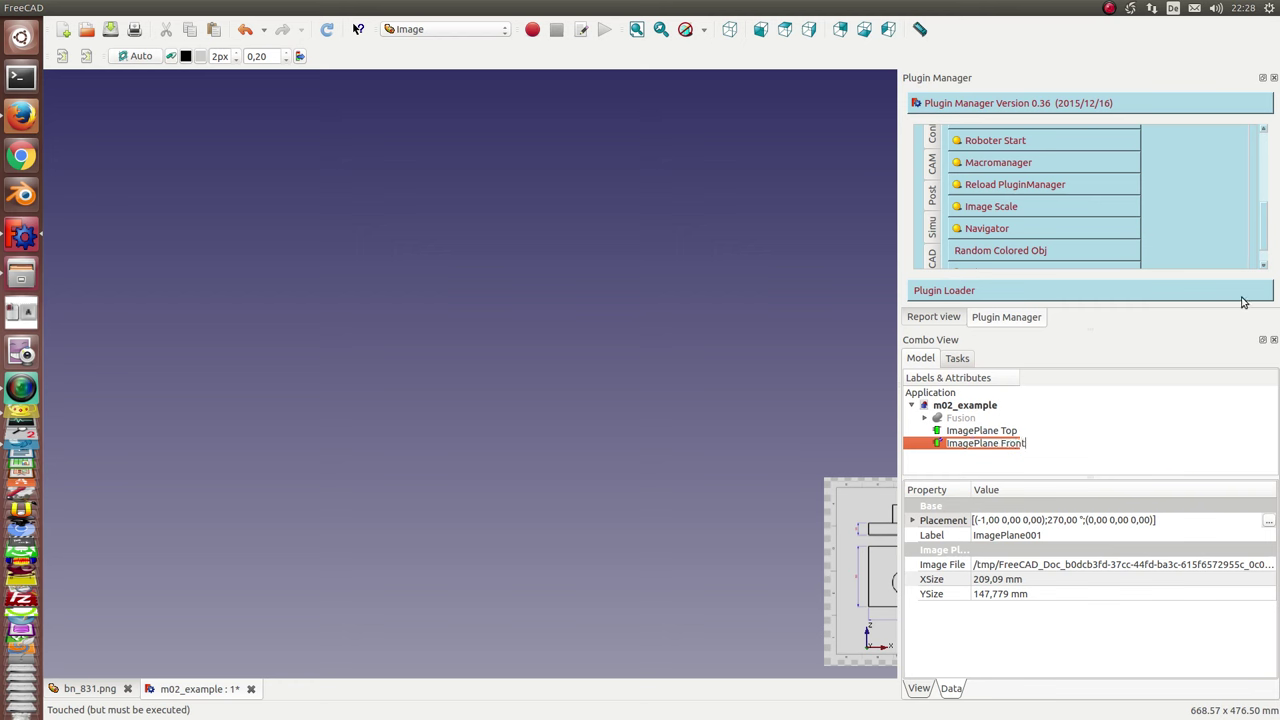
key(Return)
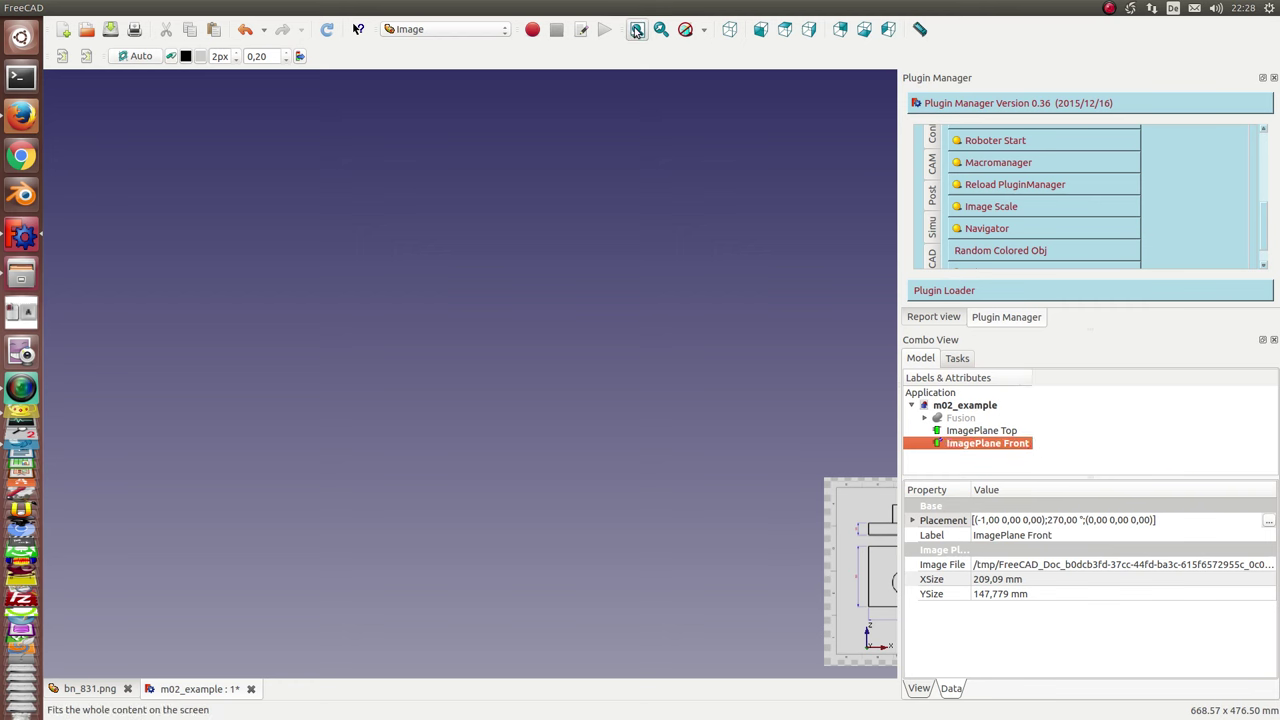
Step: Zoom into the drawing and centre its front view on screen
click(637, 31)
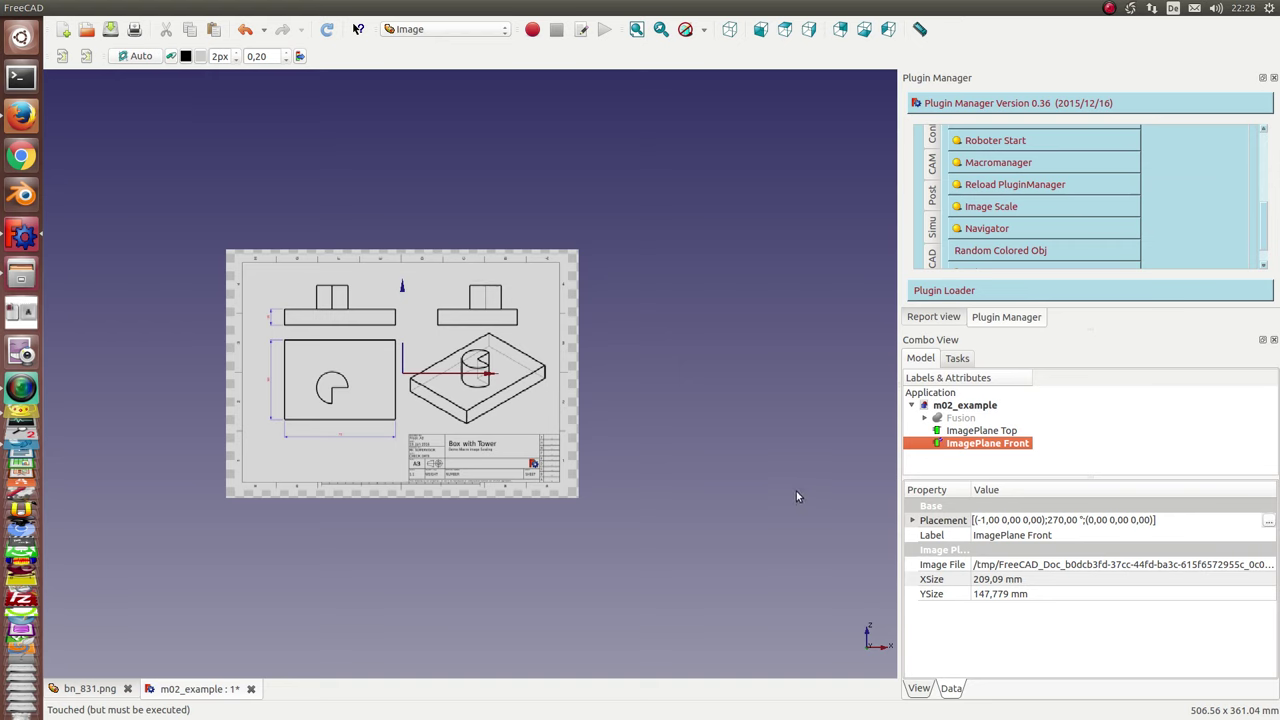
scroll(745, 478, up, 4)
scroll(745, 478, up, 1)
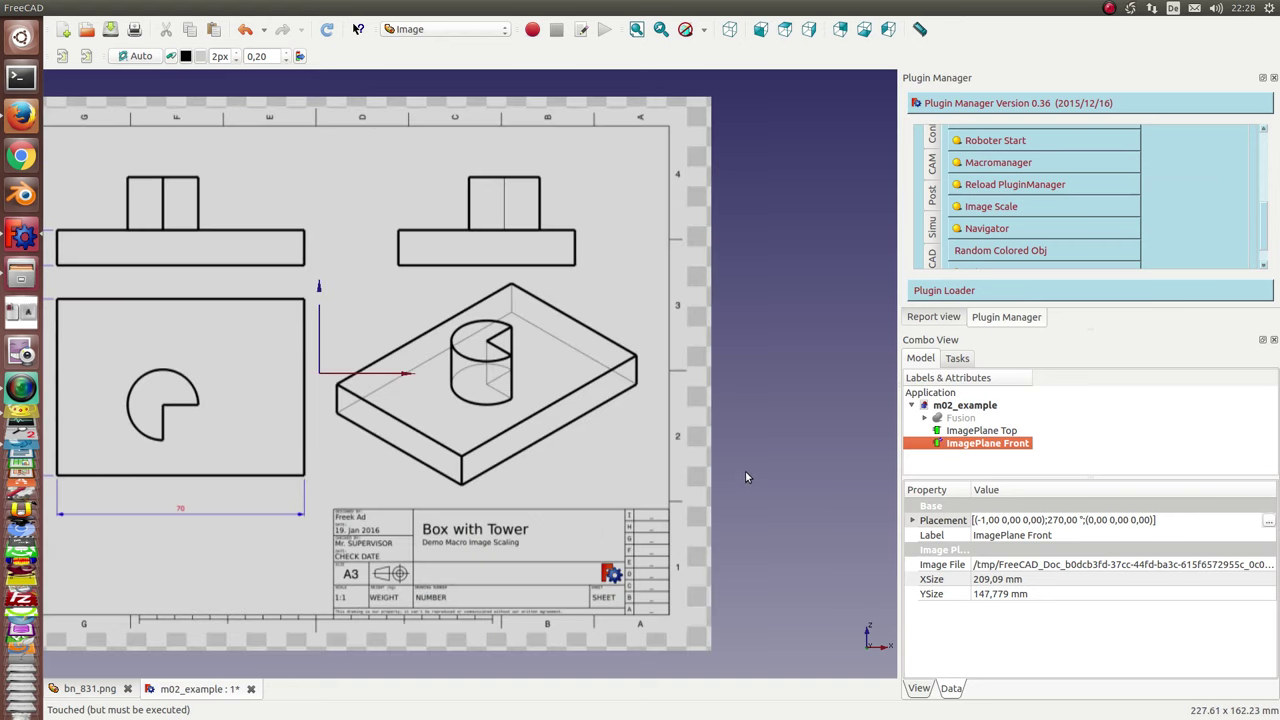
click(745, 471)
middle_drag(745, 471, 1050, 467)
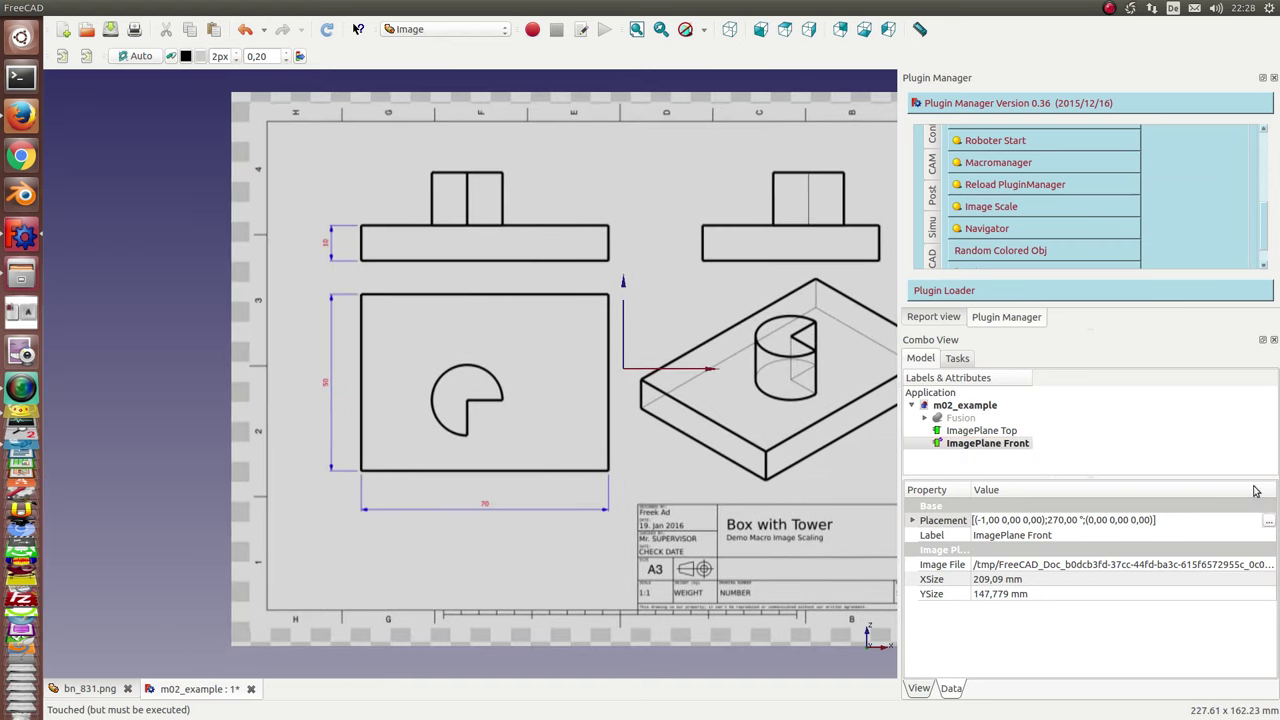
Step: Open ImagePlane Front's placement editor and set Translation X to 70 mm
click(1268, 521)
click(983, 427)
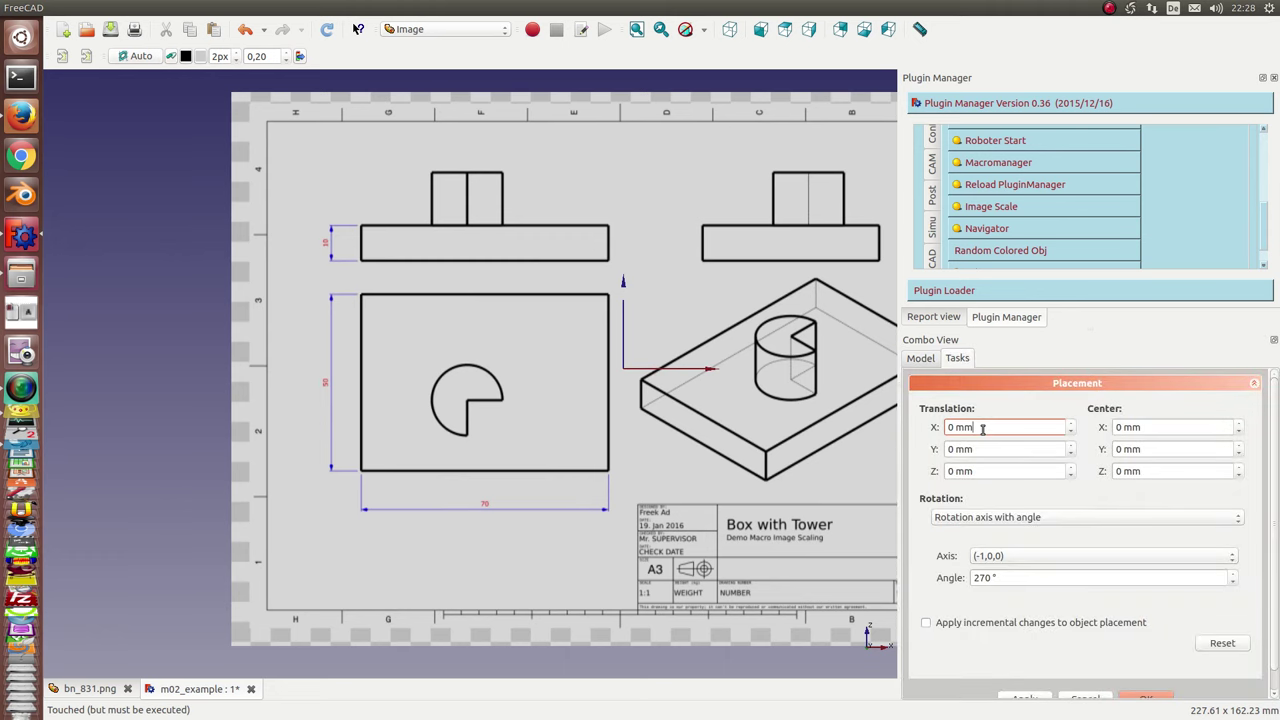
scroll(983, 427, up, 5)
scroll(983, 427, up, 7)
scroll(983, 427, up, 6)
scroll(983, 427, up, 12)
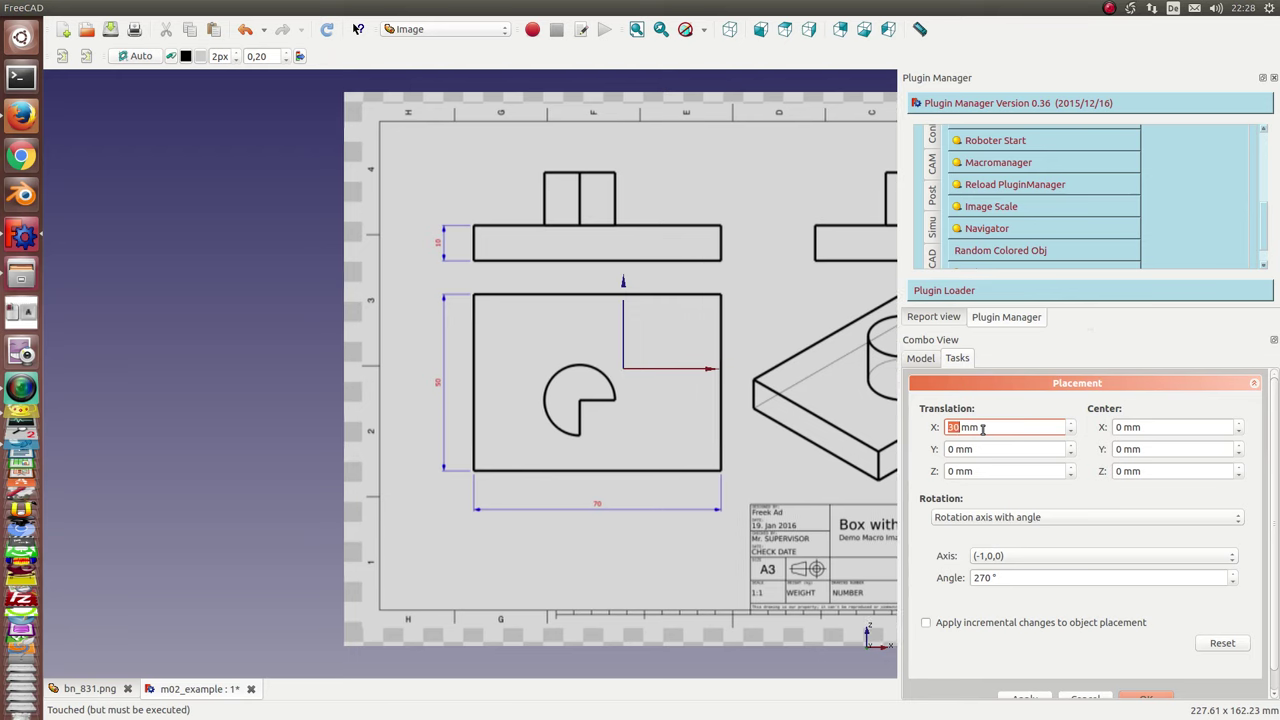
scroll(983, 427, up, 7)
scroll(983, 427, up, 10)
scroll(983, 427, up, 7)
scroll(983, 427, up, 9)
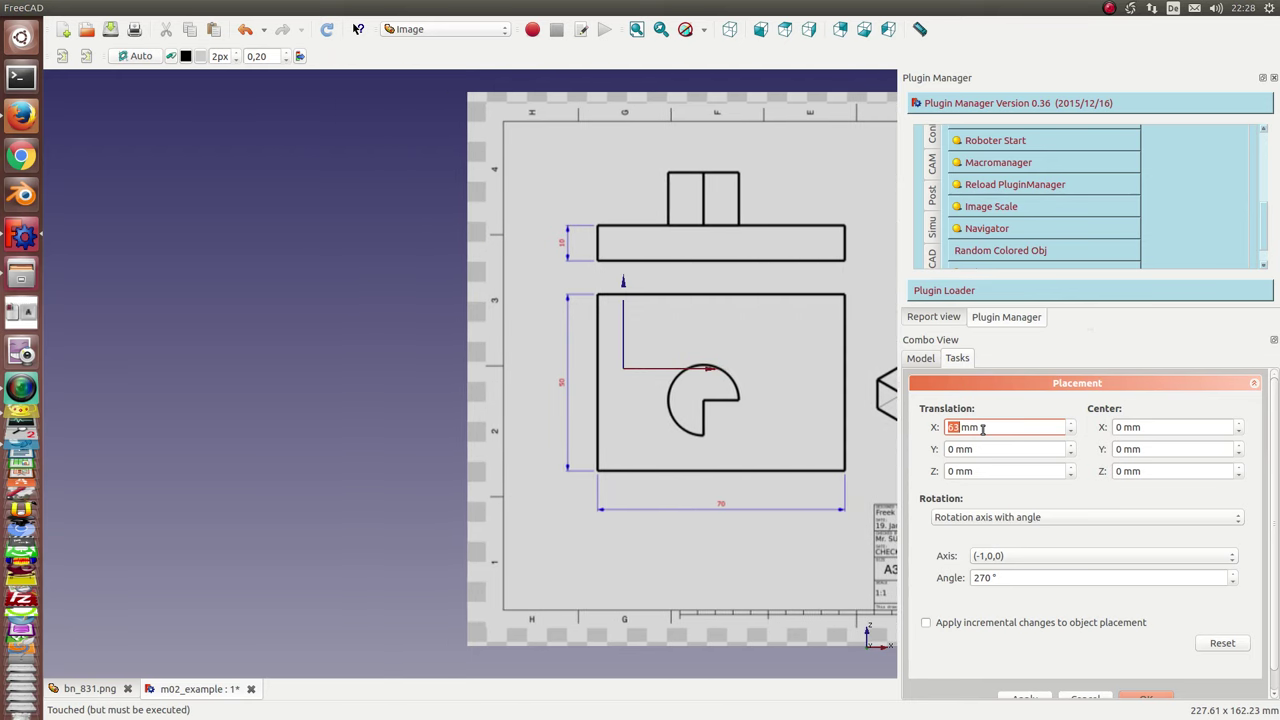
scroll(983, 427, up, 4)
scroll(983, 427, up, 3)
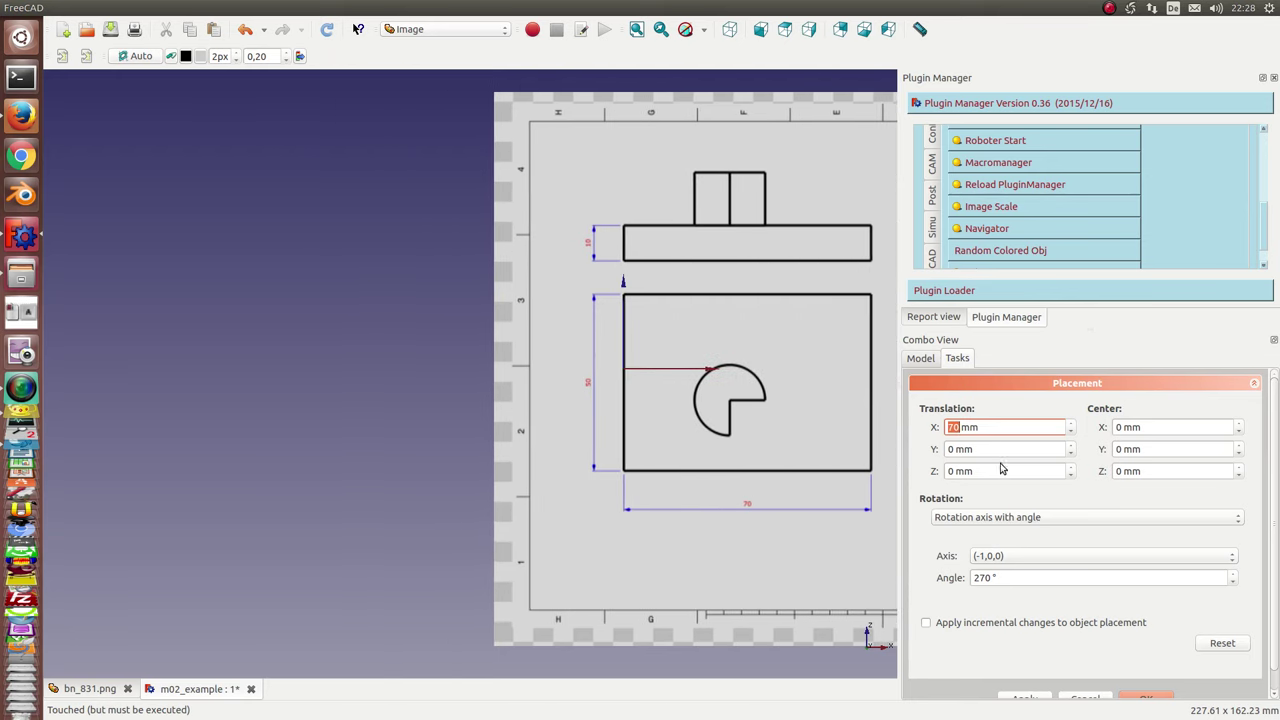
Step: Set Translation Z to -29 mm and confirm the front plane's placement
click(1001, 470)
scroll(1001, 470, down, 5)
scroll(1001, 470, down, 5)
scroll(1003, 469, down, 4)
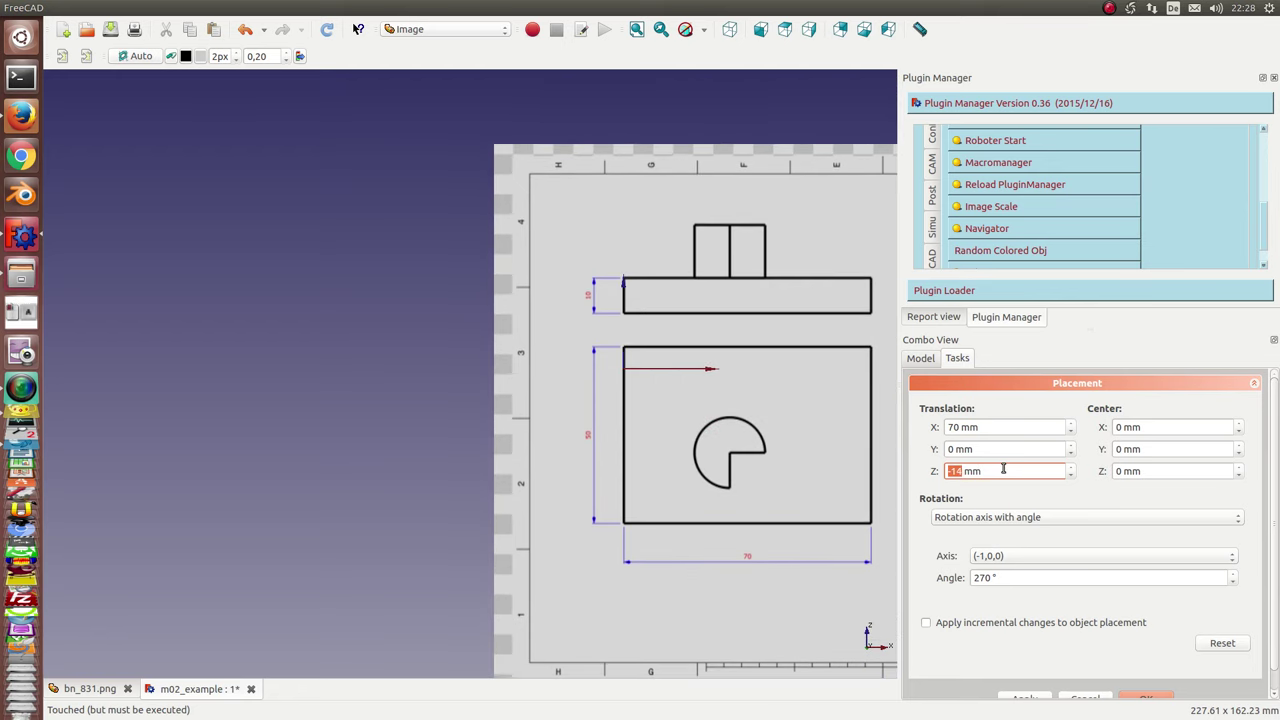
scroll(1003, 469, down, 6)
scroll(1003, 469, down, 5)
scroll(1003, 469, down, 2)
scroll(1003, 469, down, 2)
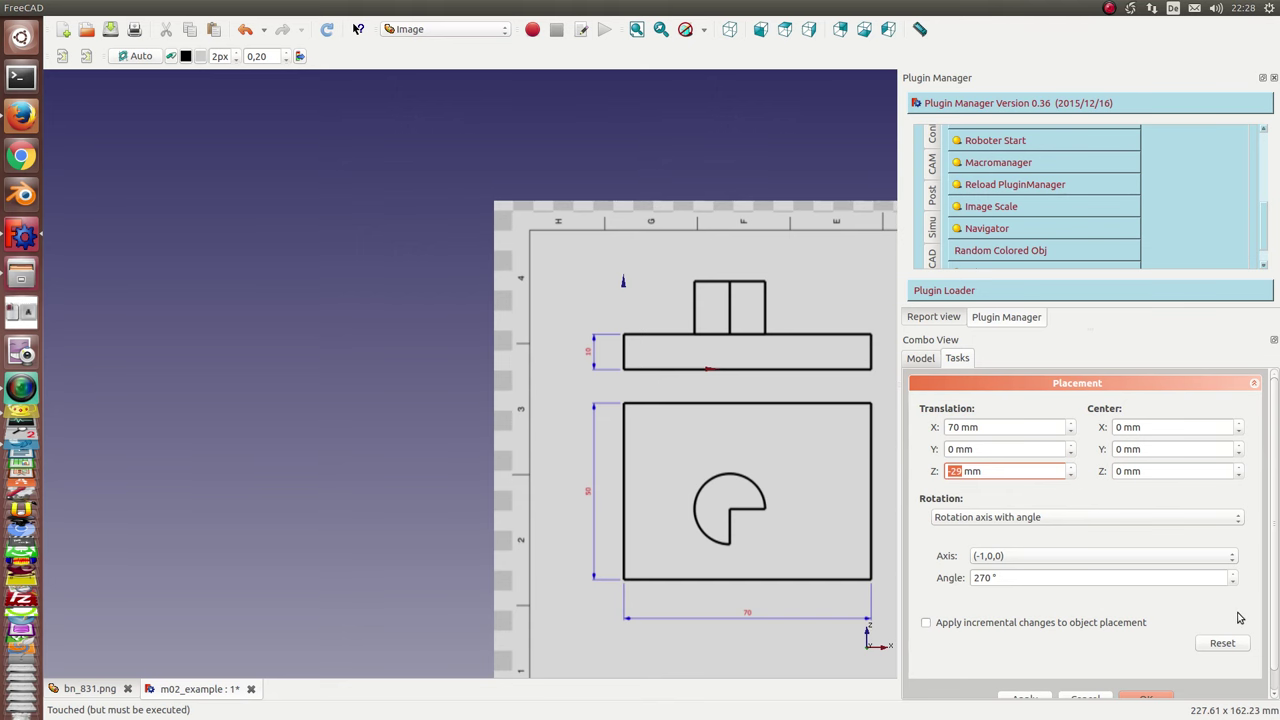
click(1276, 690)
click(1146, 678)
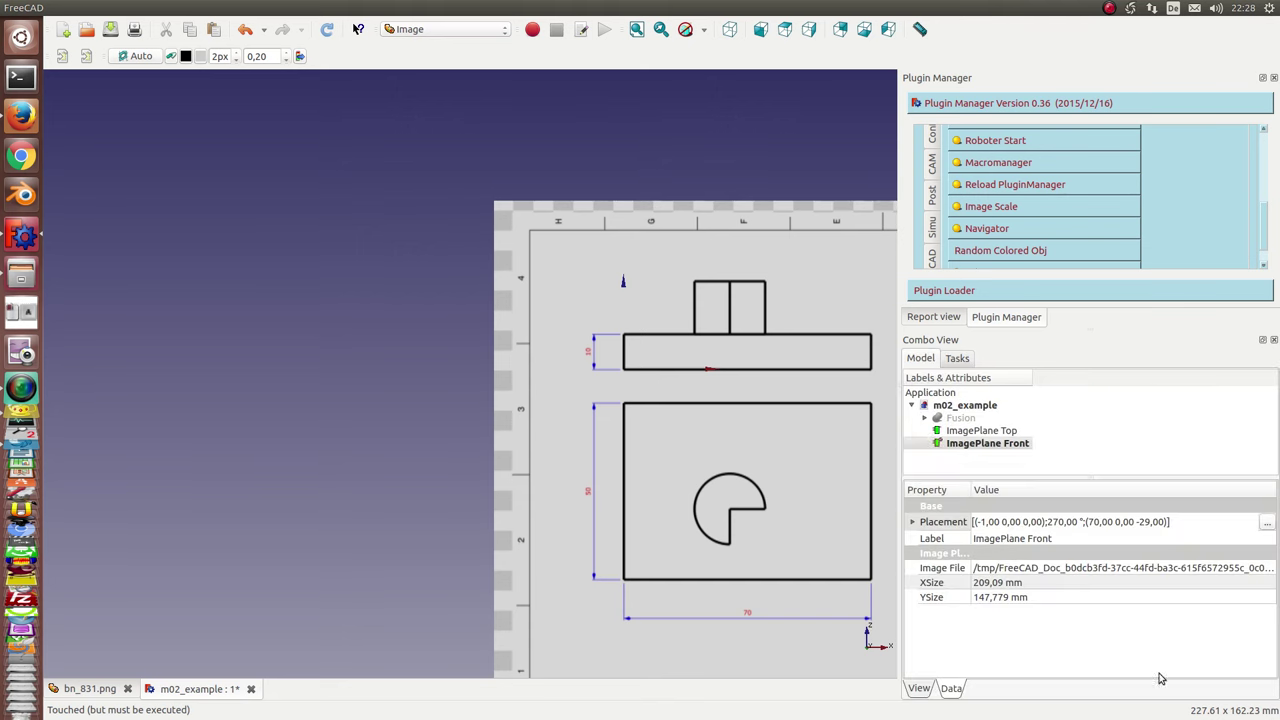
Step: Inspect the shifted image planes, return to isometric then top view, and open the workbench dropdown
mouse_move(386, 485)
middle_down()
mouse_move(458, 502)
mouse_move(449, 511)
mouse_move(193, 437)
middle_up()
key(0)
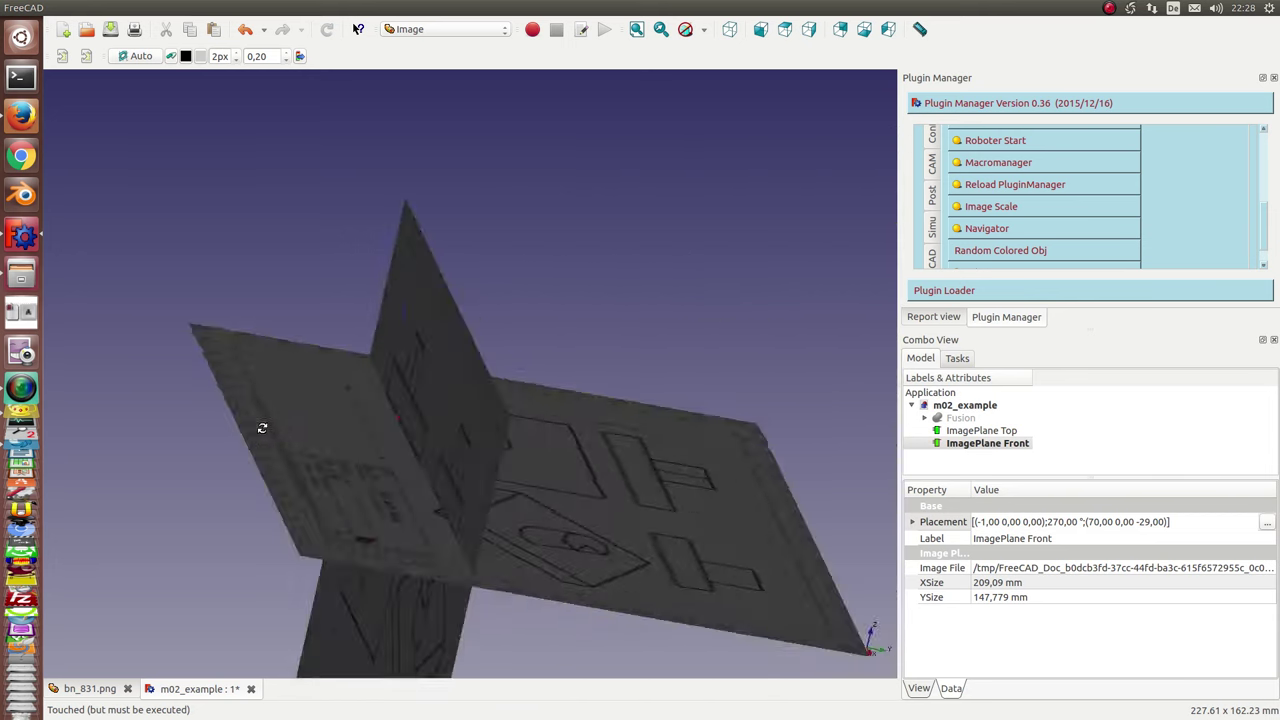
key(2)
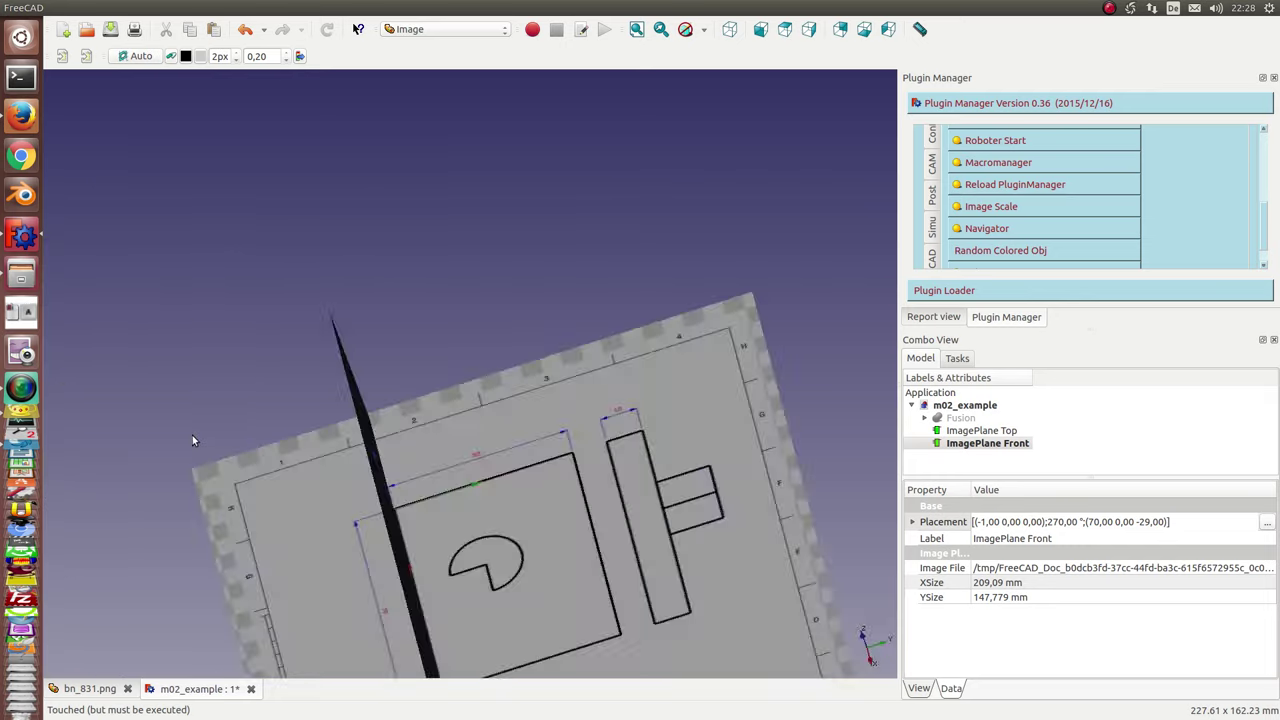
click(472, 28)
Step: Activate the Part Design workbench and create a new sketch on the XY-Plane
key(p)
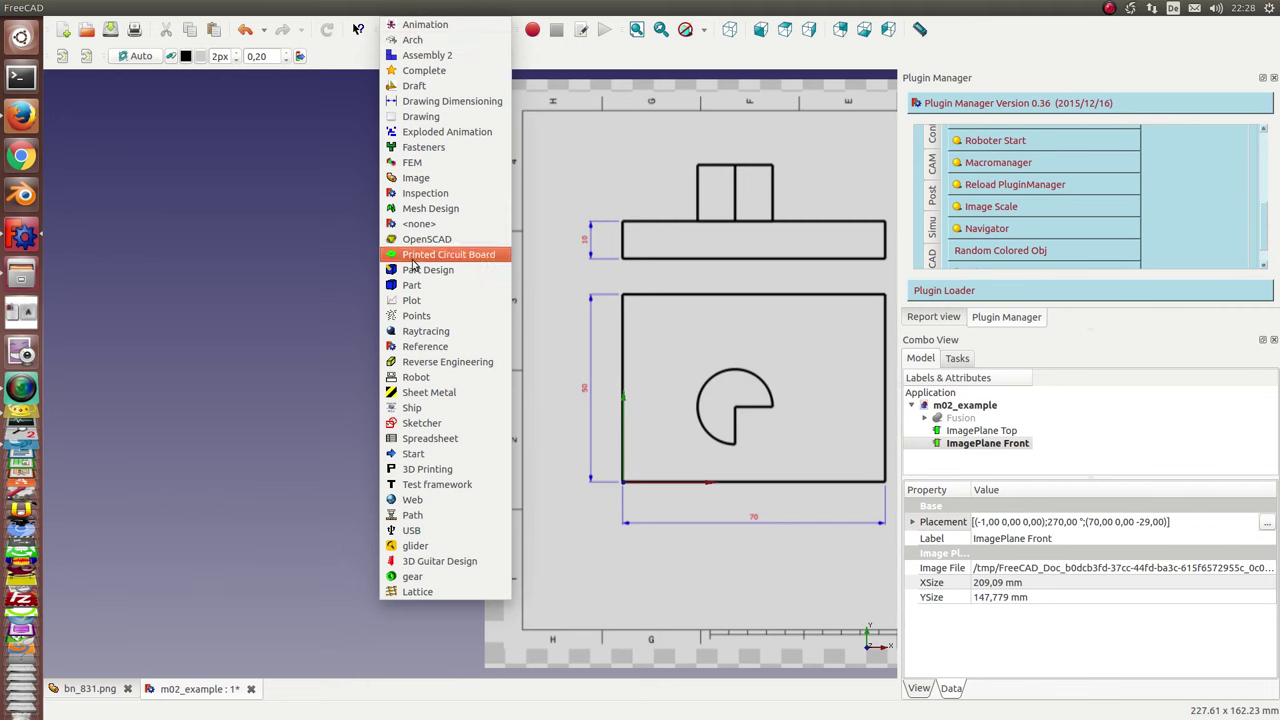
key(a)
key(Return)
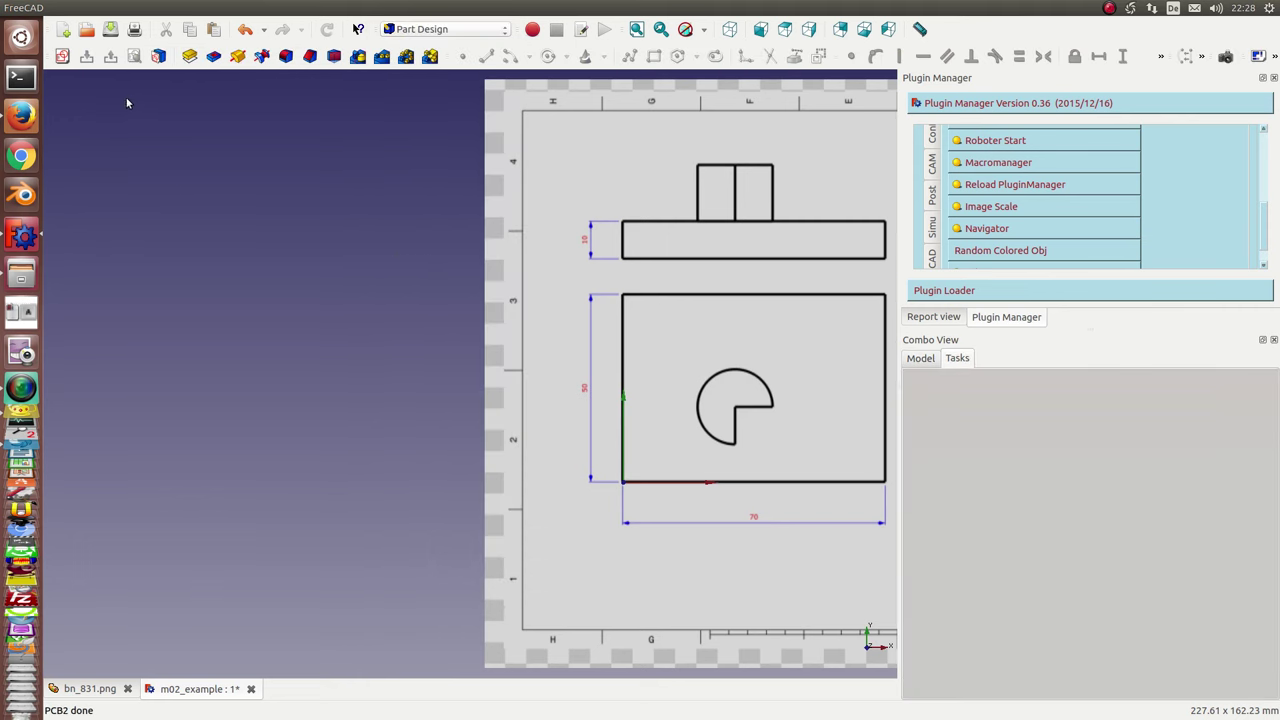
click(62, 56)
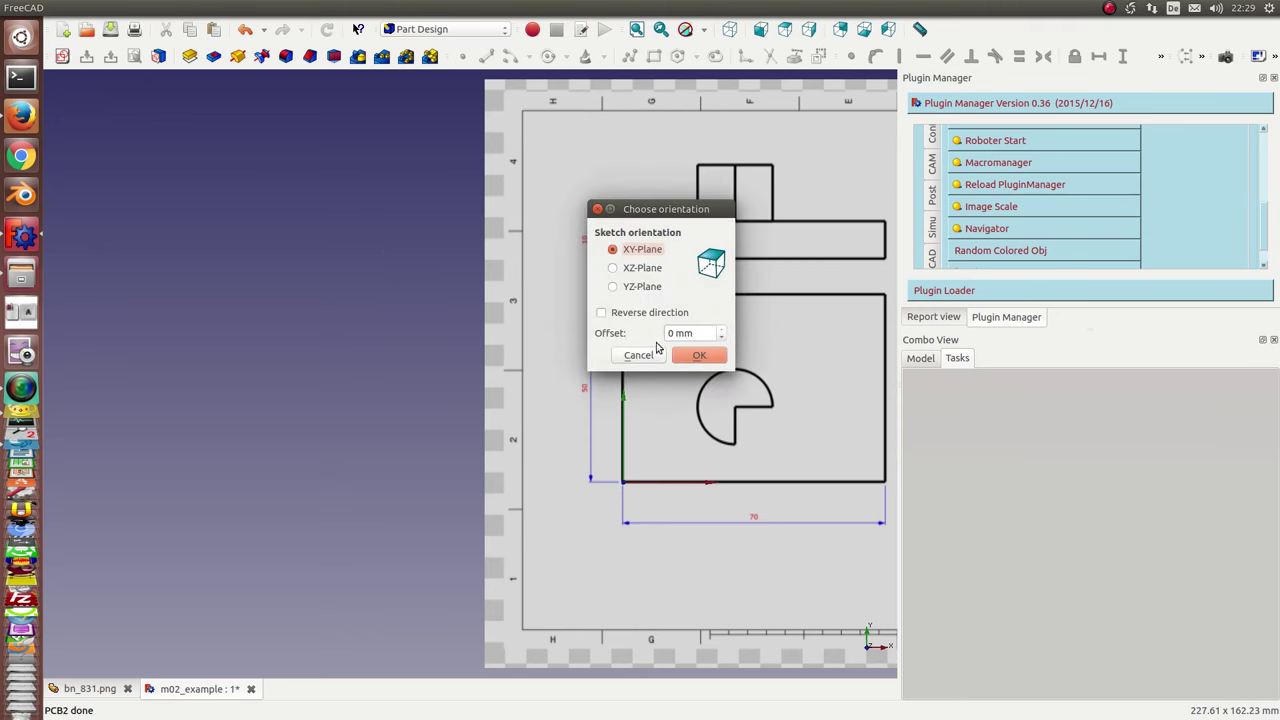
click(699, 355)
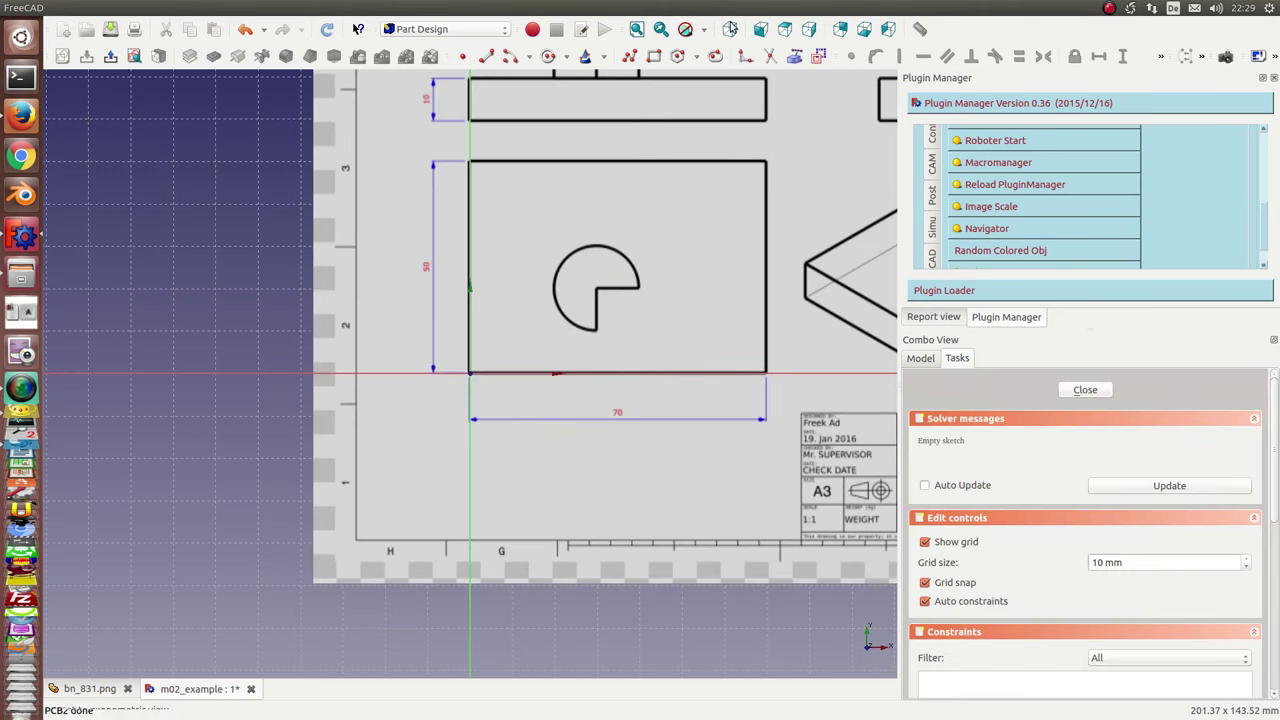
Step: Draw a rectangle from the origin to (70, 50) and close the sketch
click(654, 58)
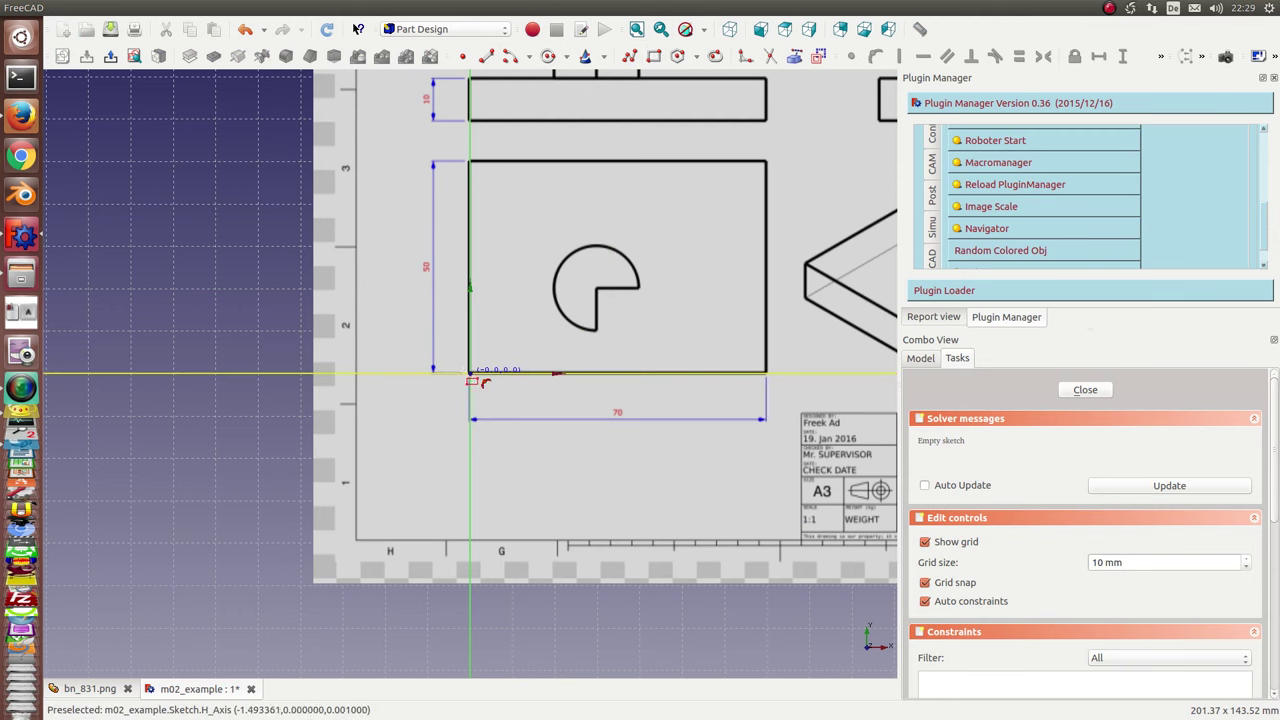
click(470, 374)
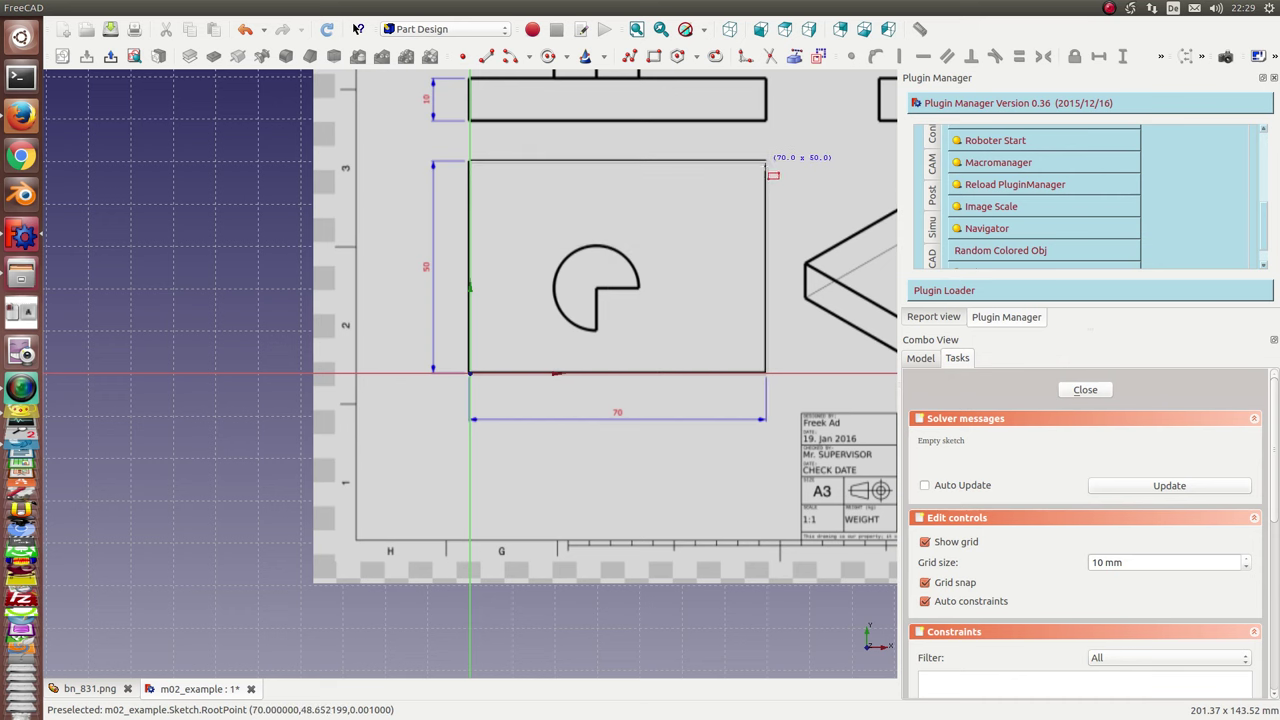
click(766, 161)
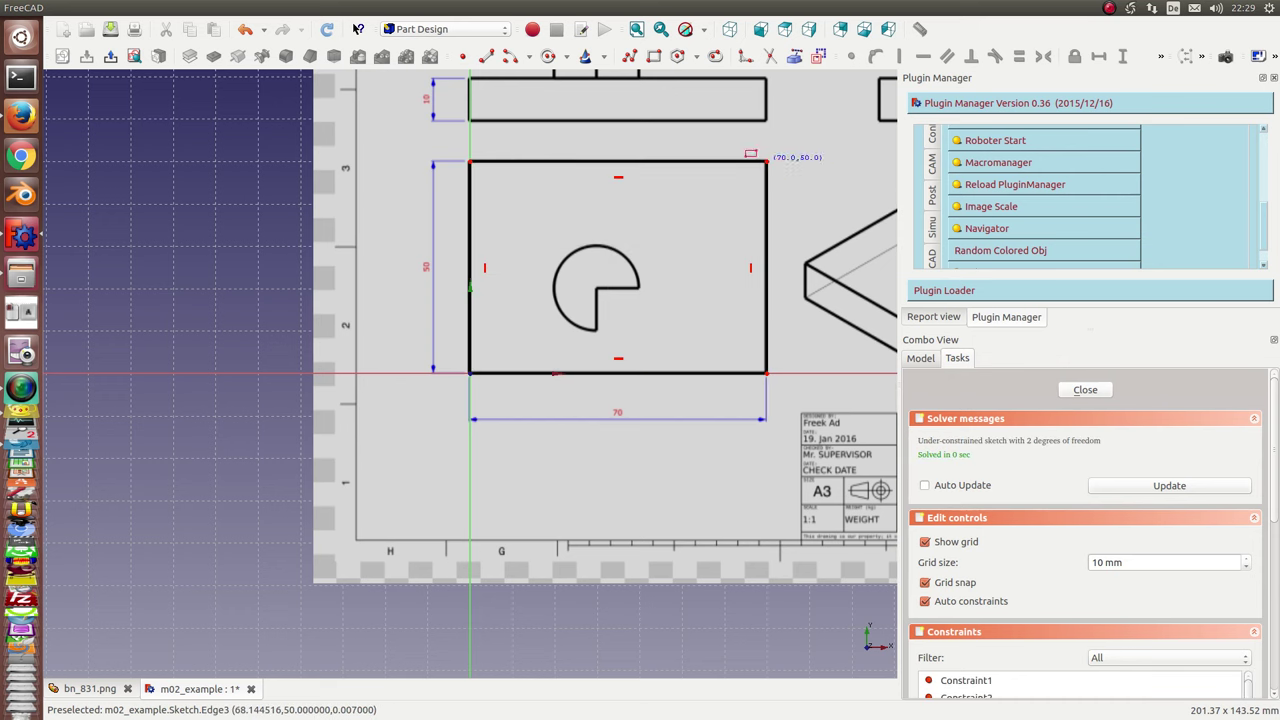
click(110, 56)
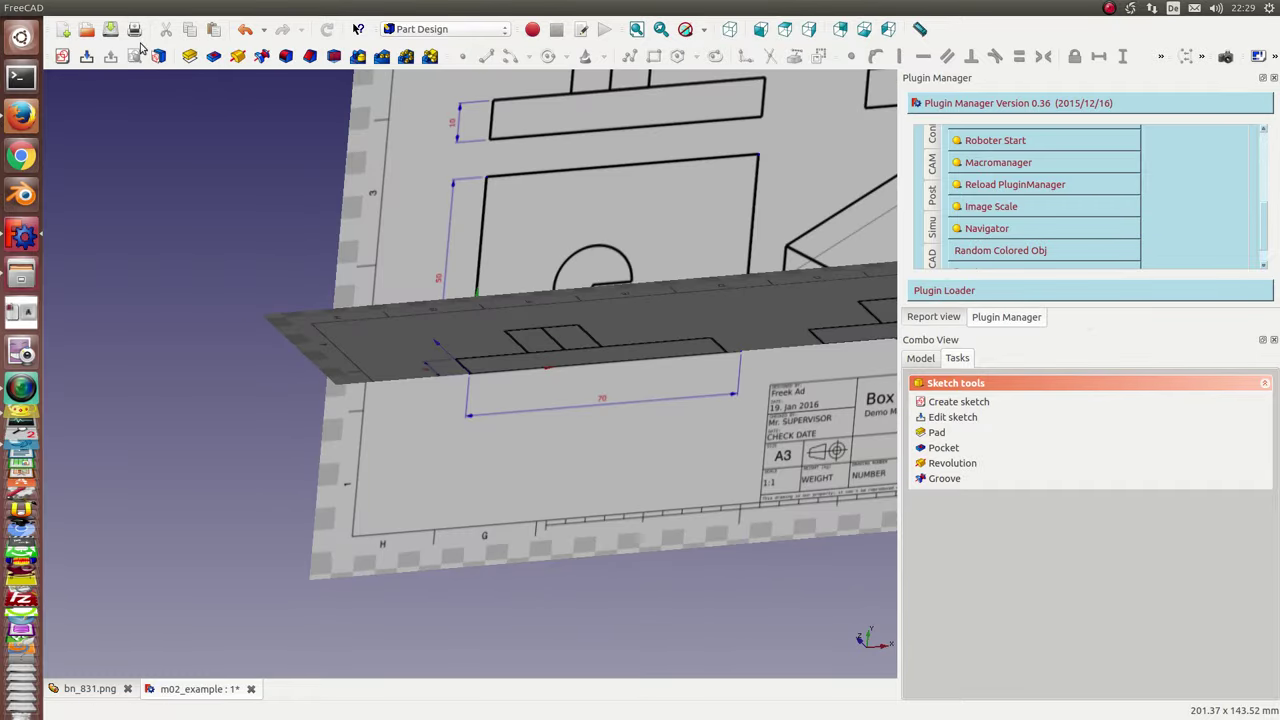
Step: Pad the rectangle sketch into a block 10 mm thick
click(189, 56)
mouse_move(251, 297)
middle_down()
mouse_move(389, 331)
mouse_move(380, 346)
mouse_move(346, 177)
mouse_move(319, 424)
mouse_move(566, 374)
mouse_move(657, 314)
mouse_move(470, 232)
middle_up()
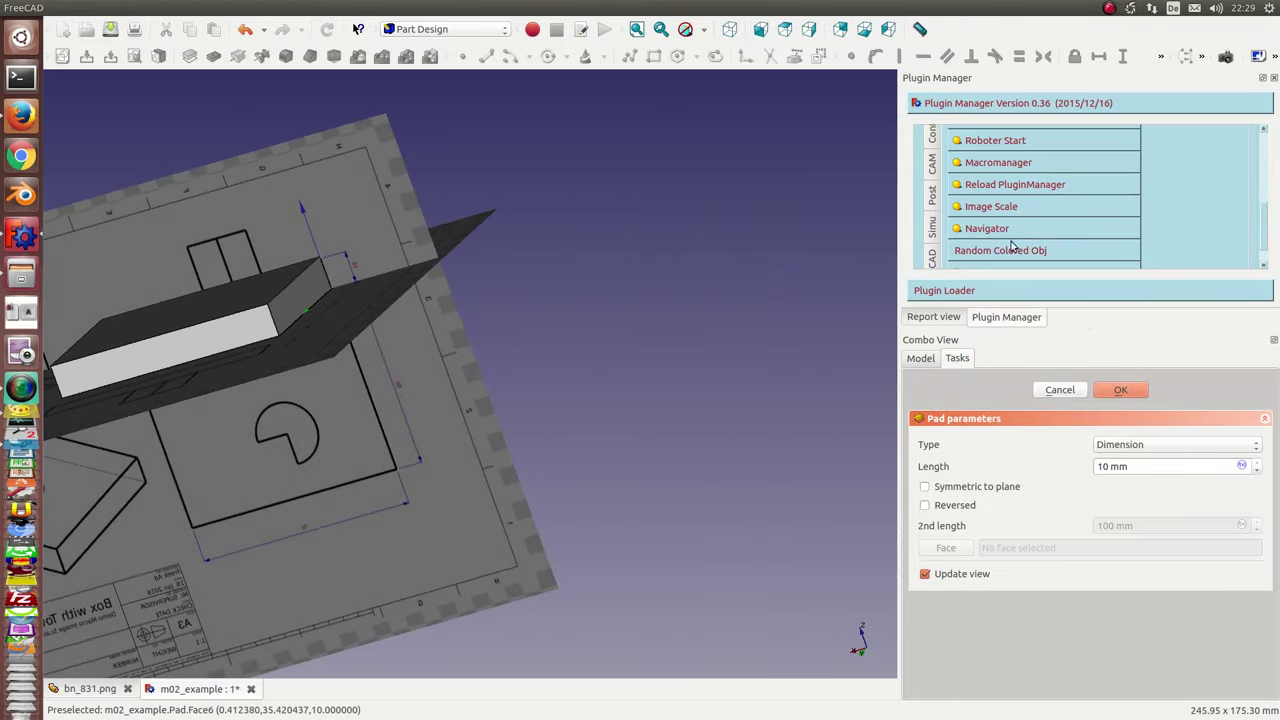
click(1136, 466)
double_click(1133, 466)
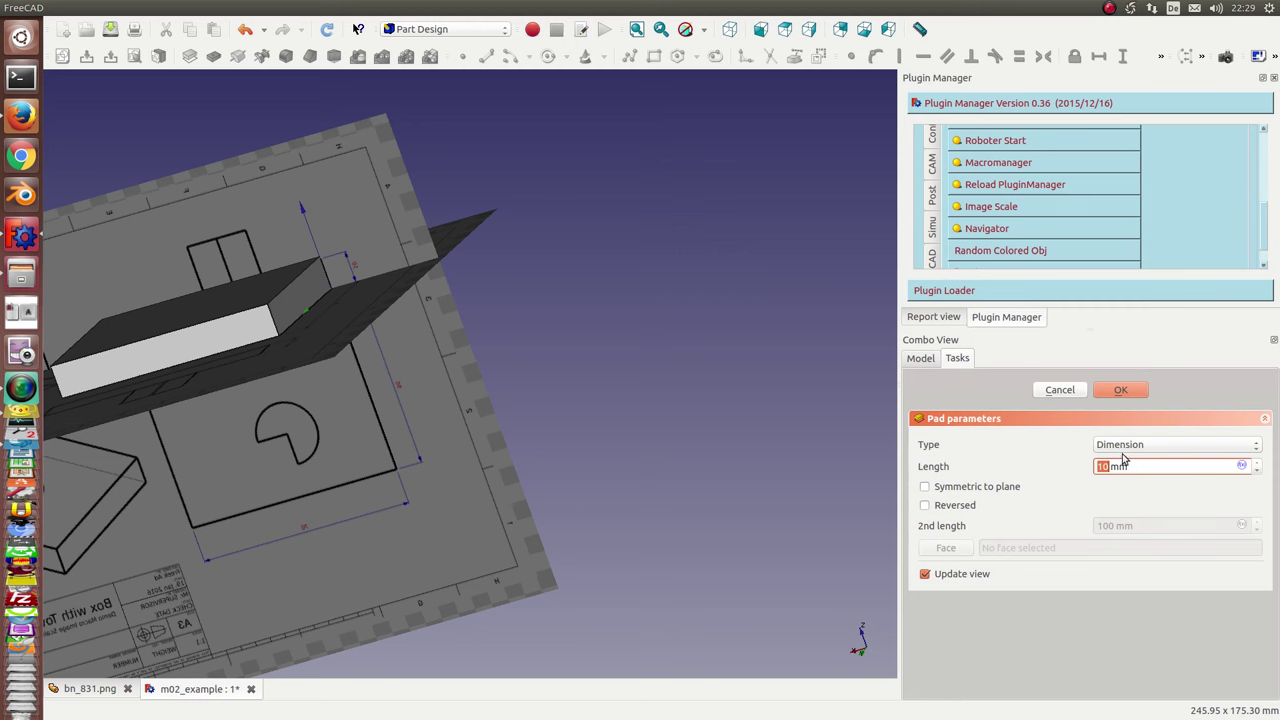
click(1110, 392)
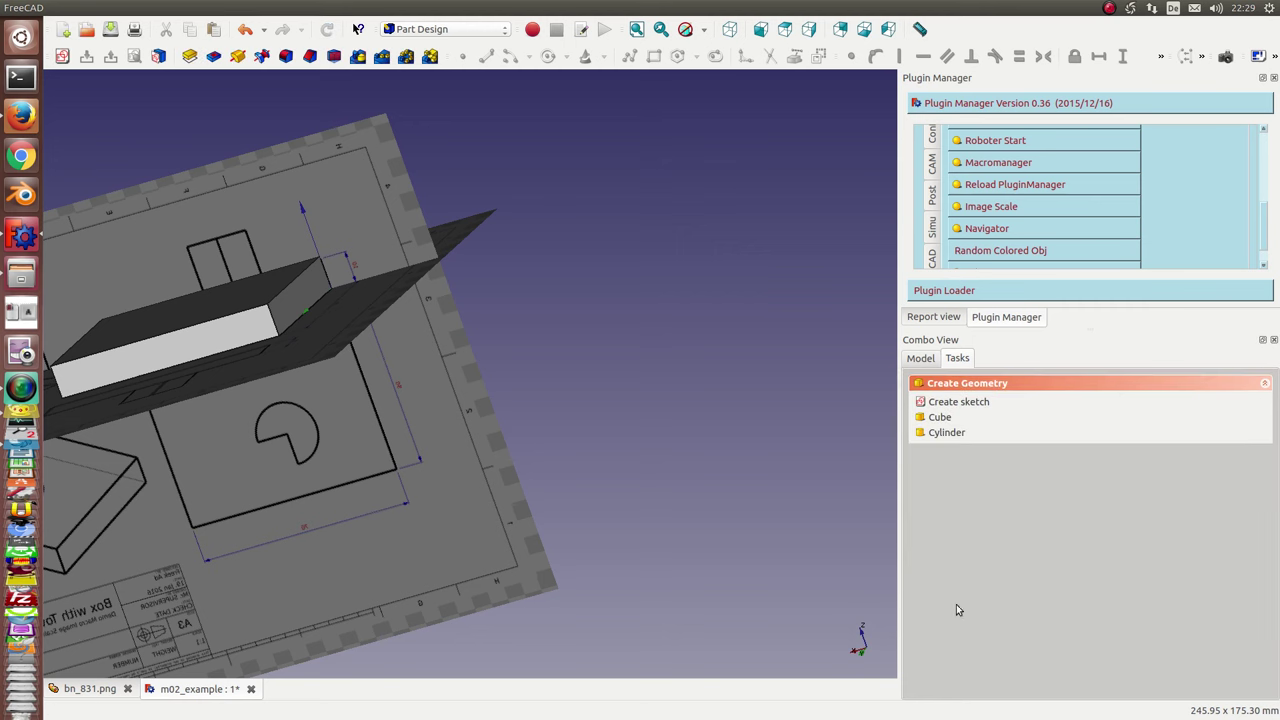
Step: Give the Pad a red (255, 0, 0) shape colour
click(921, 358)
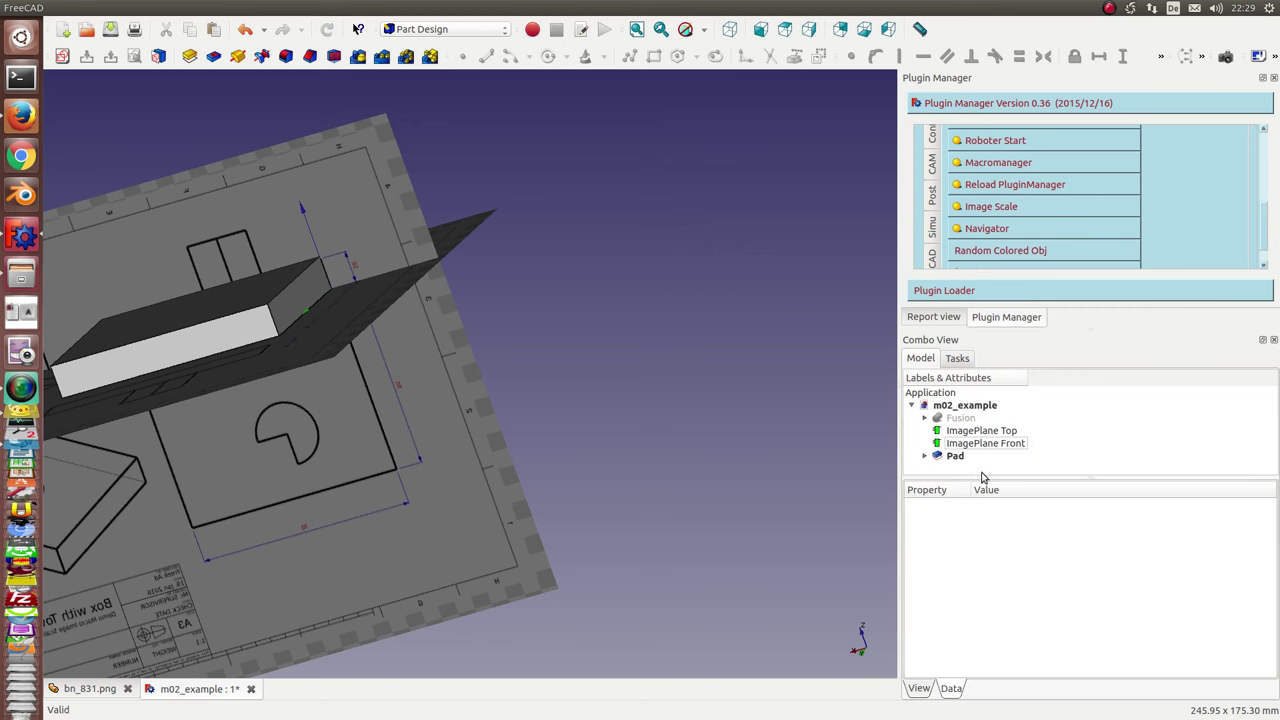
click(955, 457)
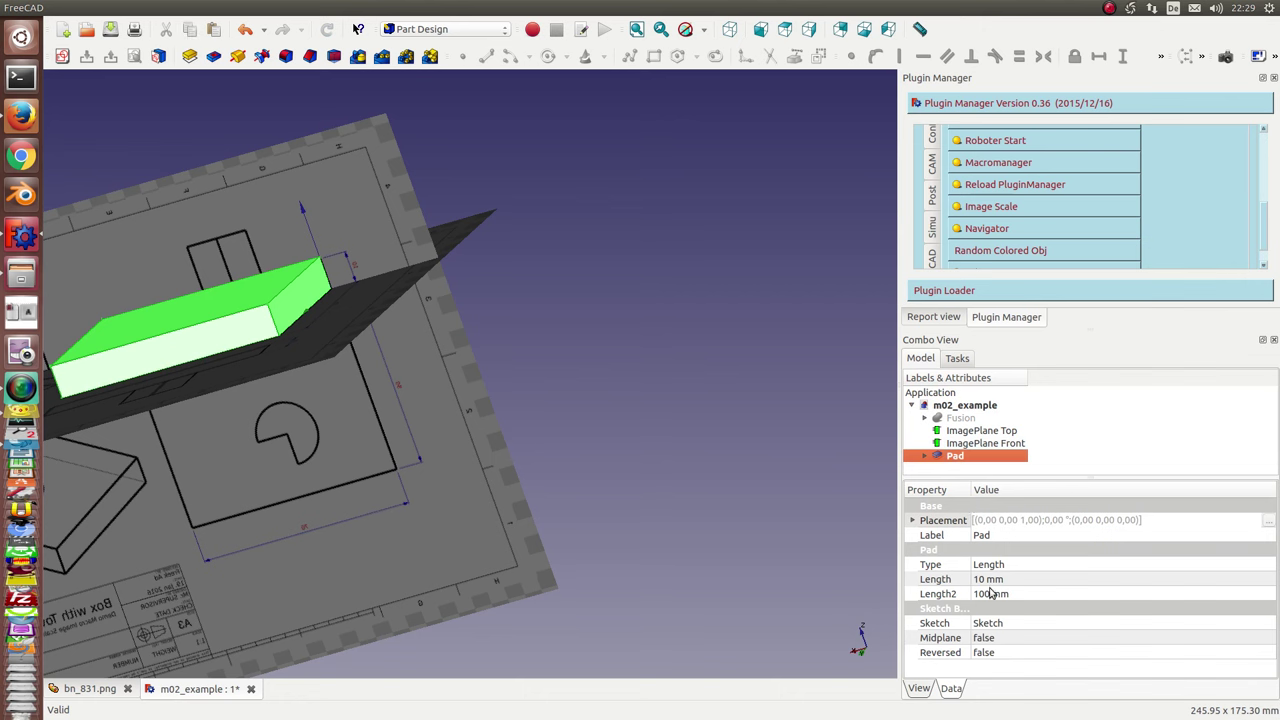
click(925, 692)
click(1087, 665)
click(1087, 665)
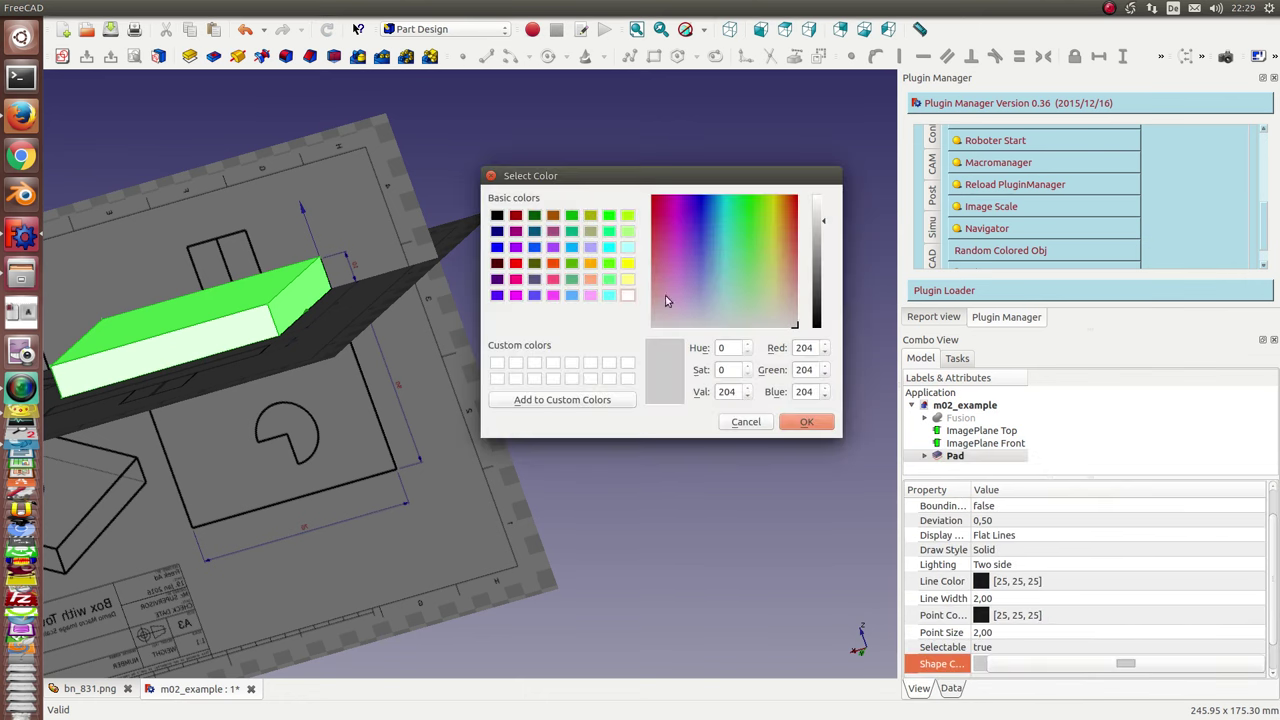
click(515, 263)
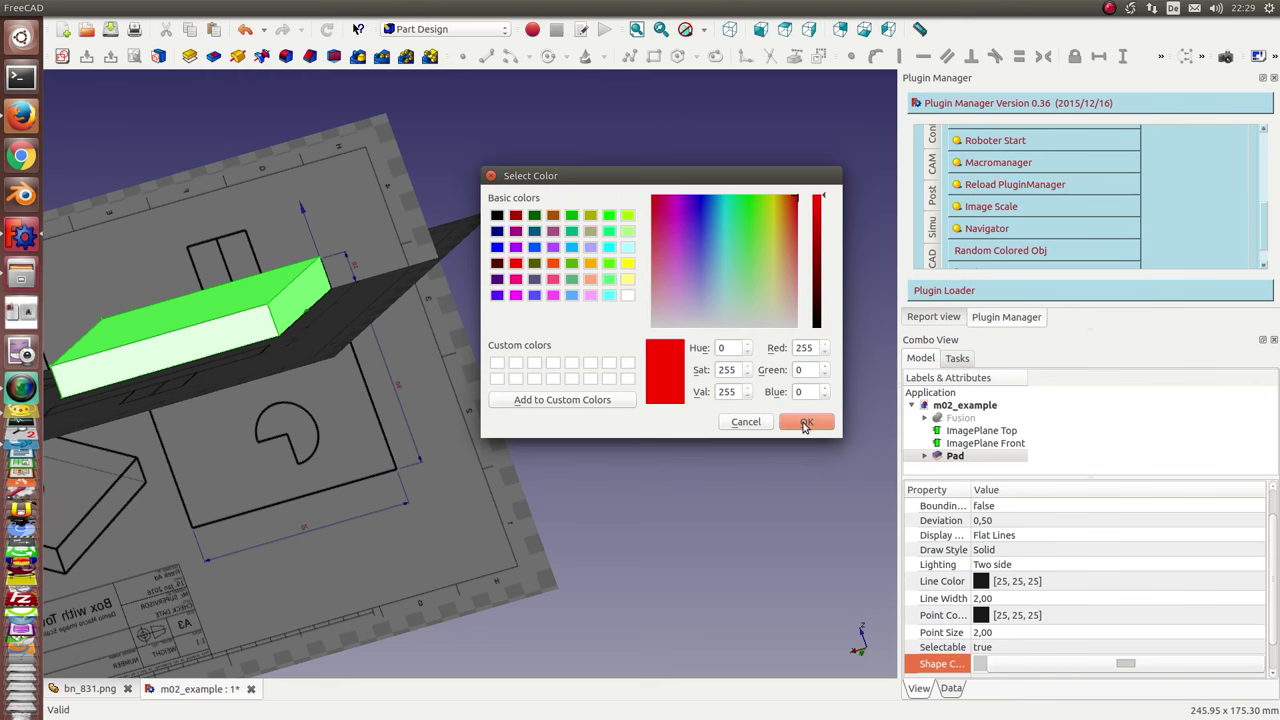
click(806, 423)
Step: Set the Pad's transparency to 80 so the drawing shows through
middle_drag(615, 379, 727, 276)
click(699, 306)
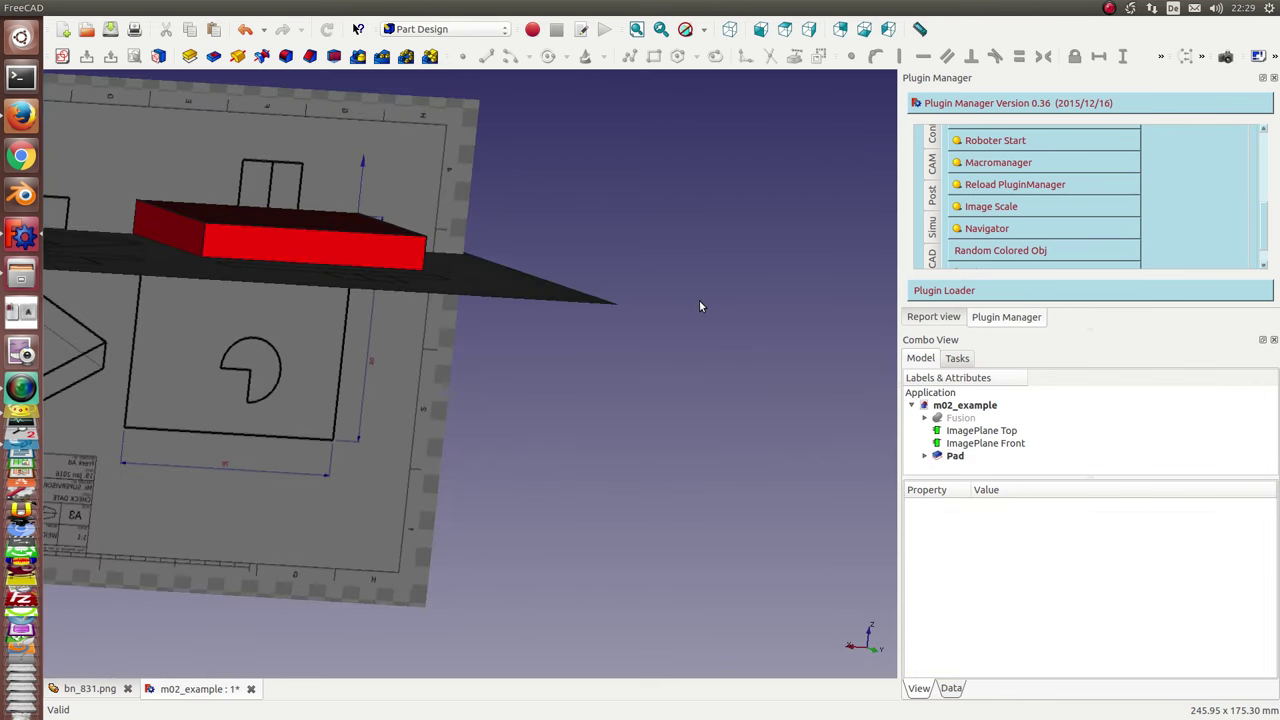
click(956, 458)
scroll(1262, 578, down, 2)
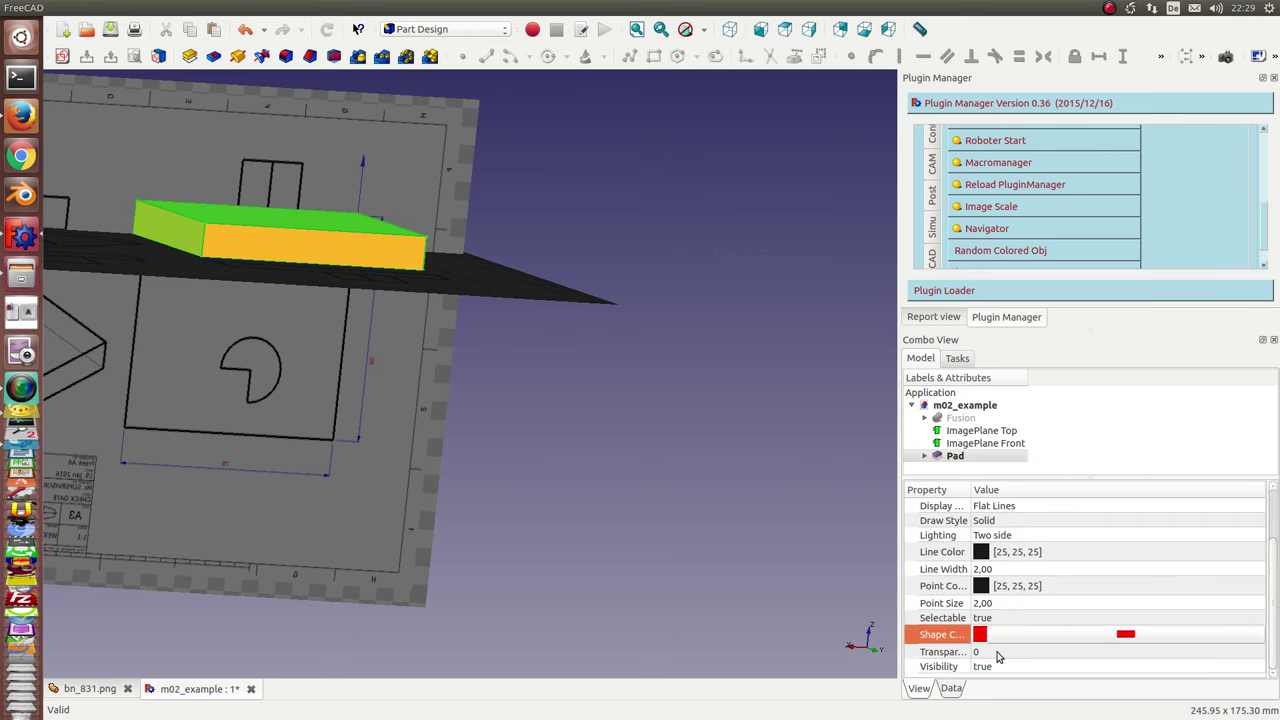
click(995, 652)
text(2)
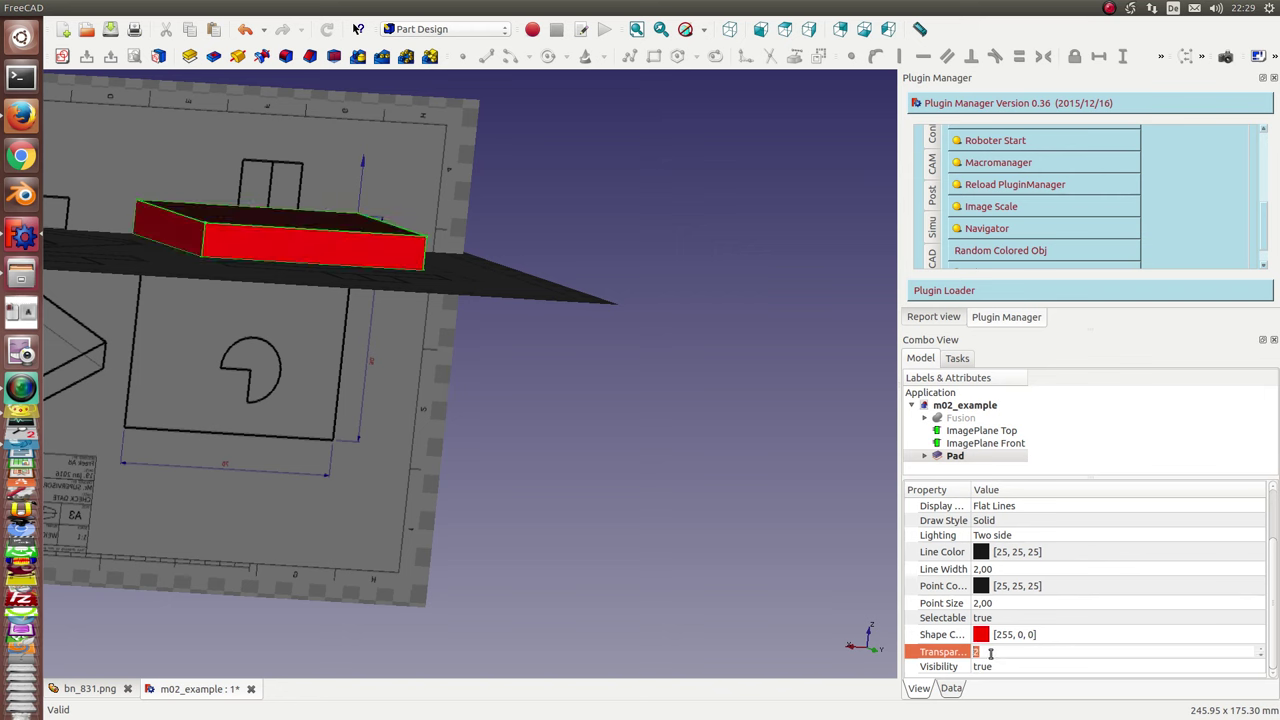
text(80)
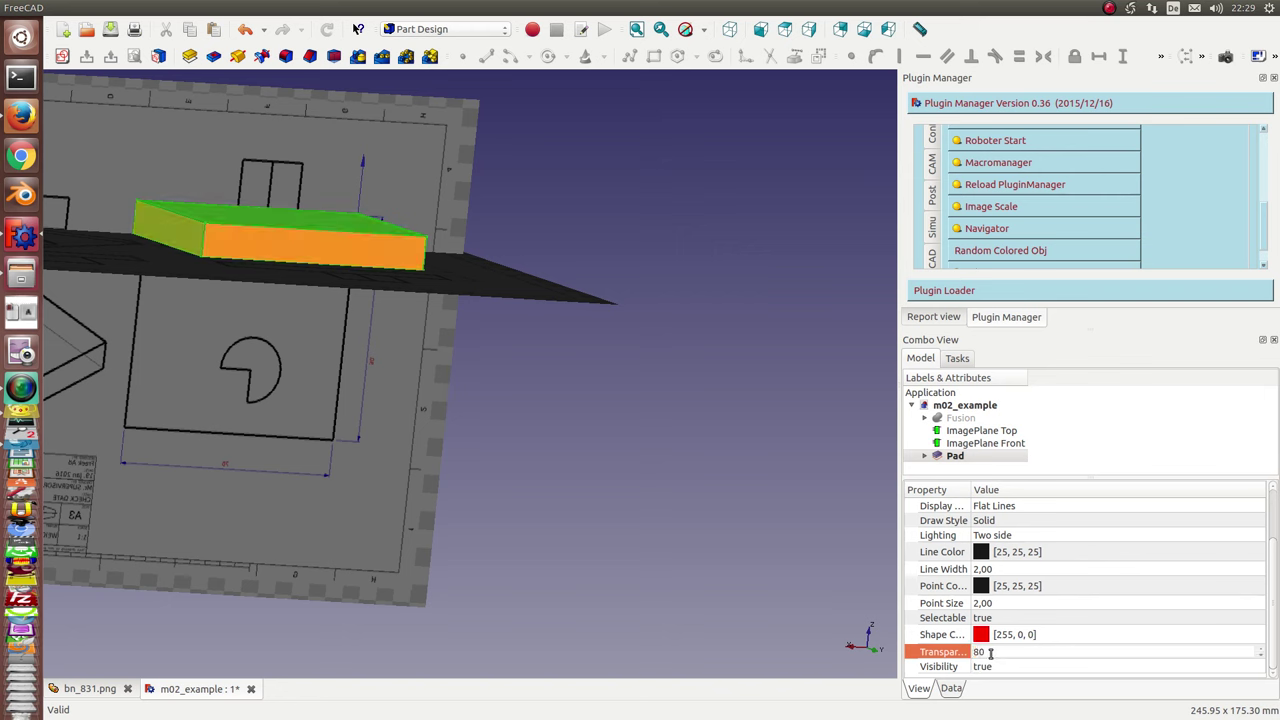
click(670, 390)
mouse_move(586, 434)
middle_down()
mouse_move(437, 523)
mouse_move(453, 527)
middle_up()
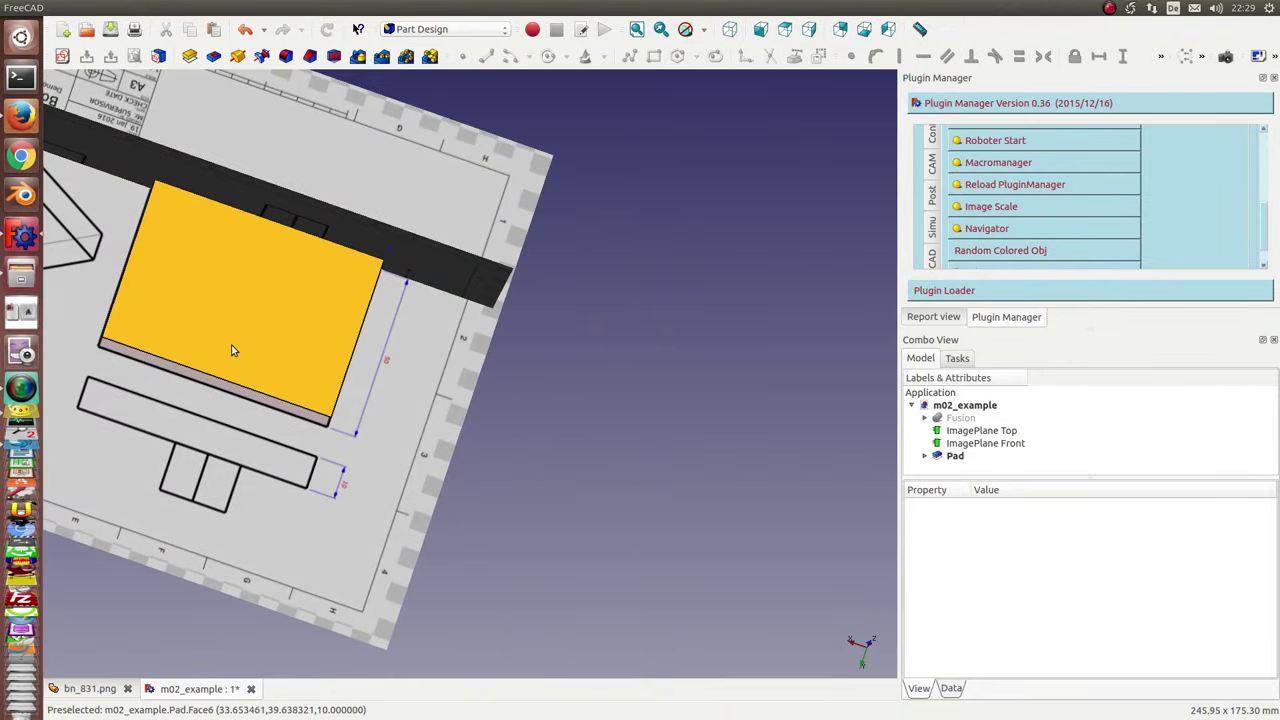
Step: Start a new sketch on the box's top face, viewed from the top
key(2)
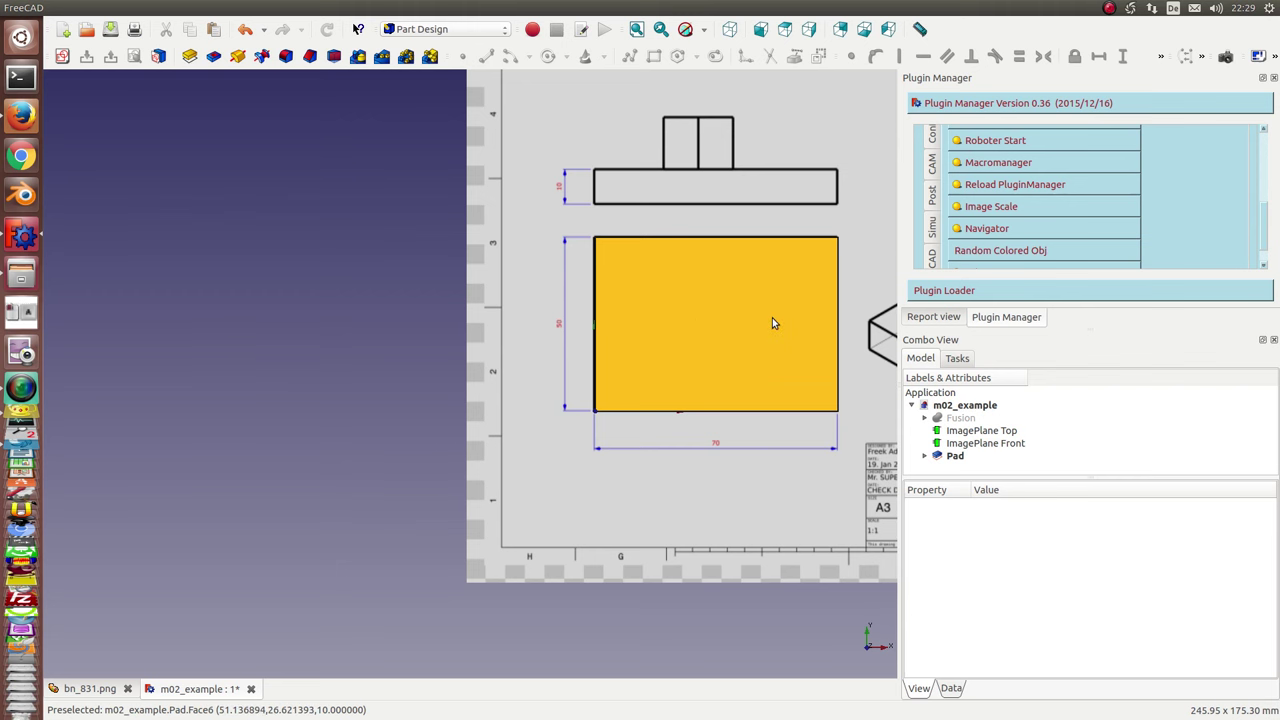
click(771, 320)
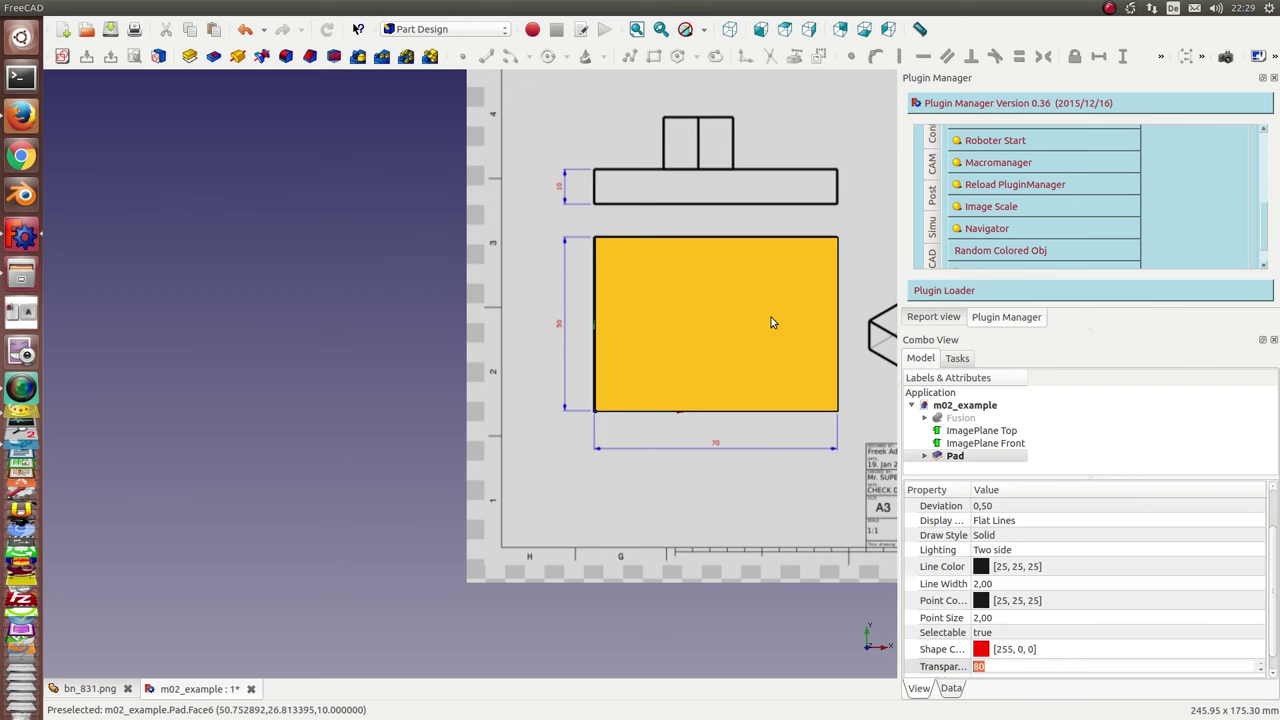
click(62, 56)
scroll(511, 365, up, 3)
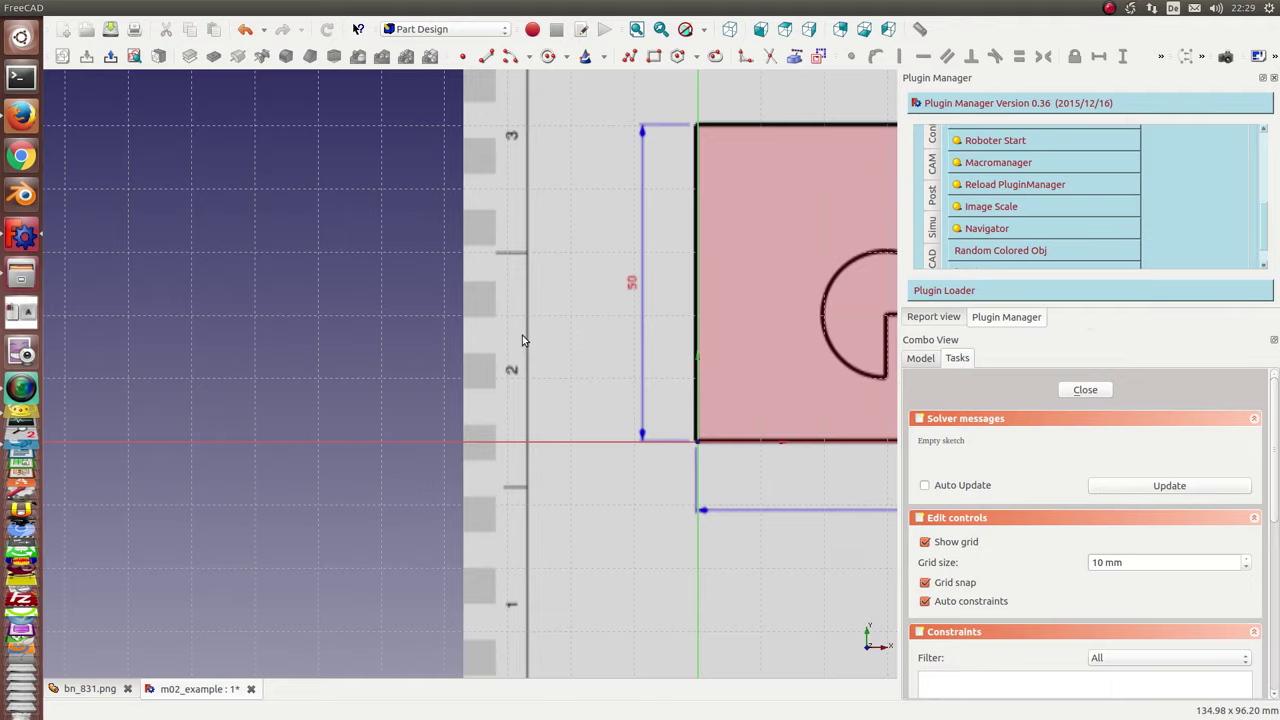
scroll(171, 337, up, 3)
scroll(320, 337, up, 1)
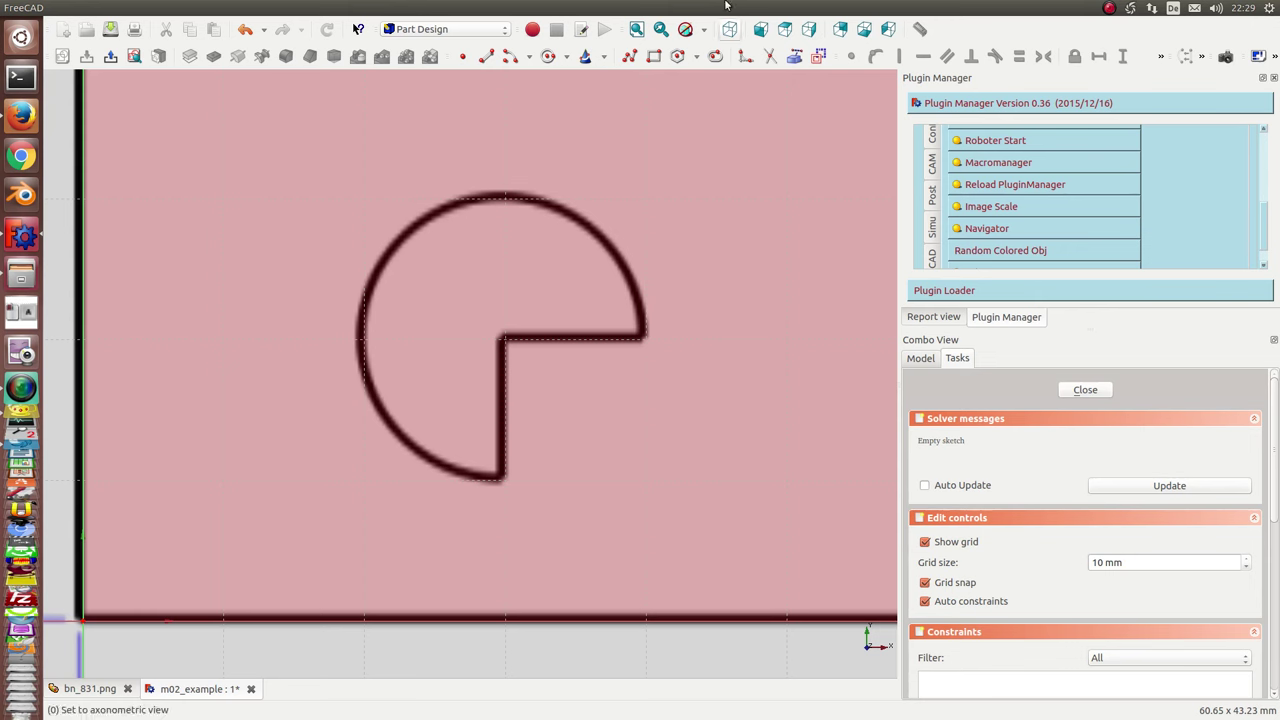
Step: Draw the three-quarter arc centred on the pie's inner corner
click(508, 56)
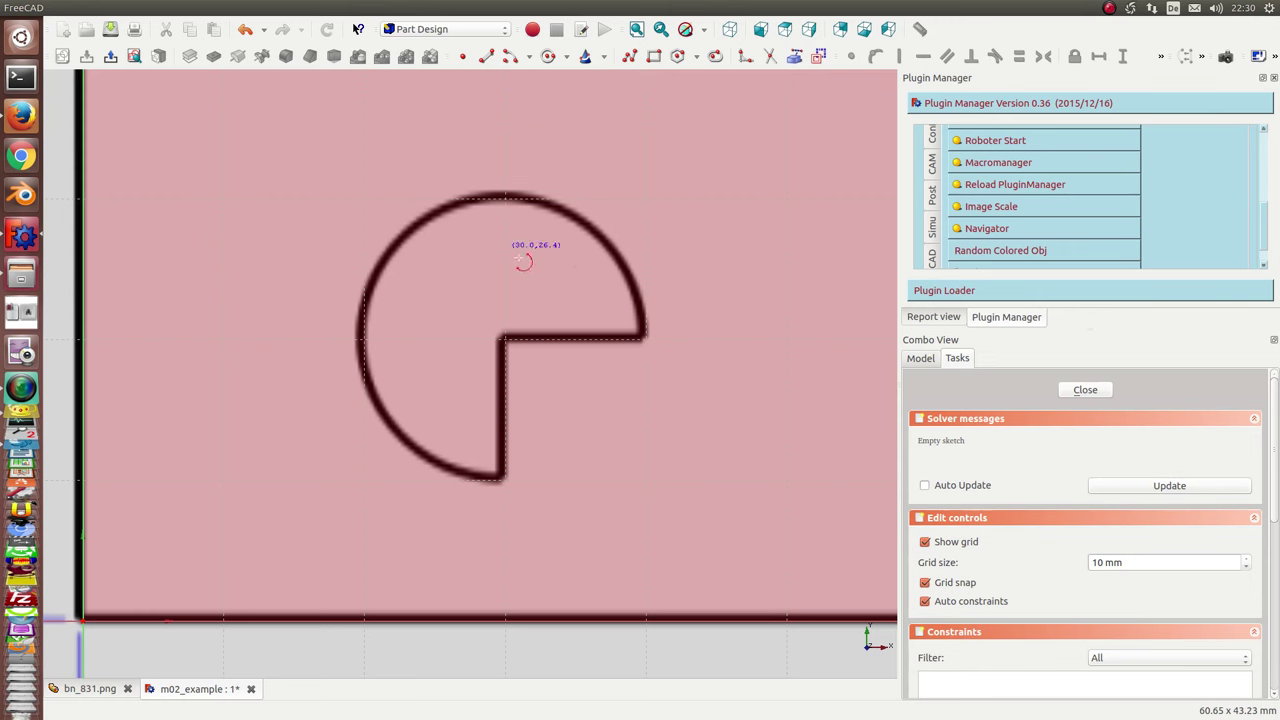
click(505, 340)
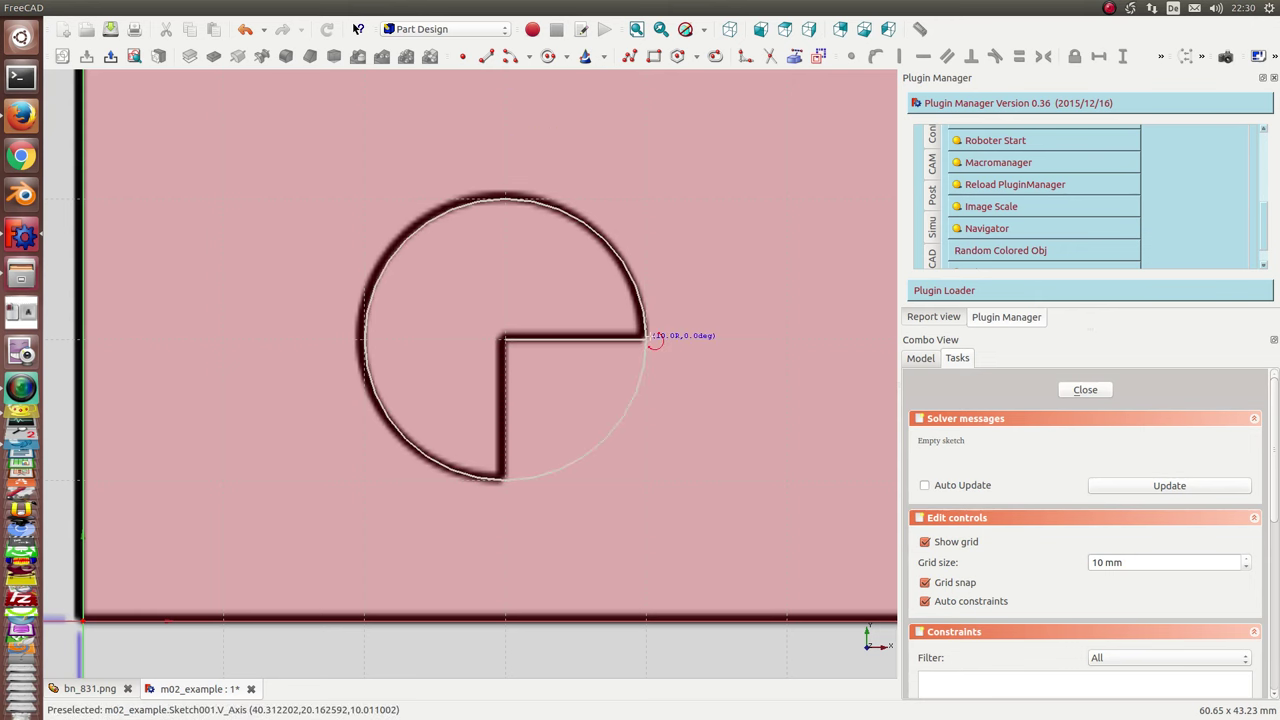
click(649, 338)
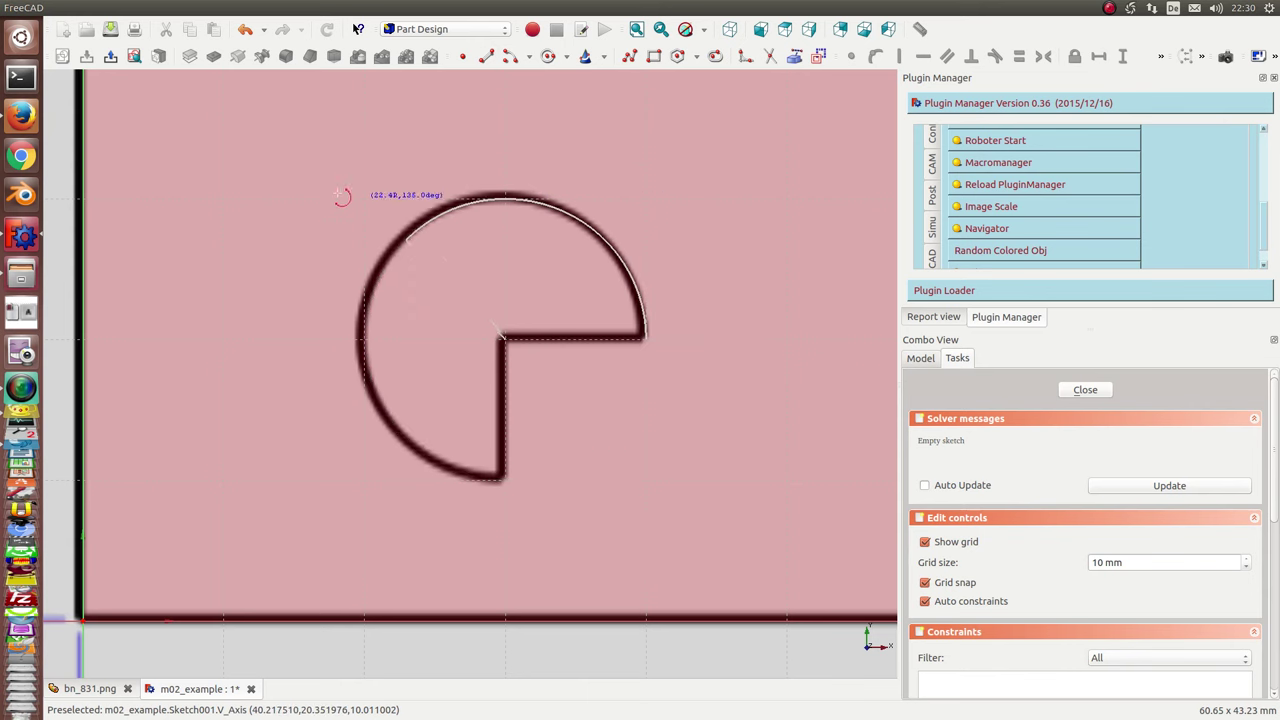
click(512, 472)
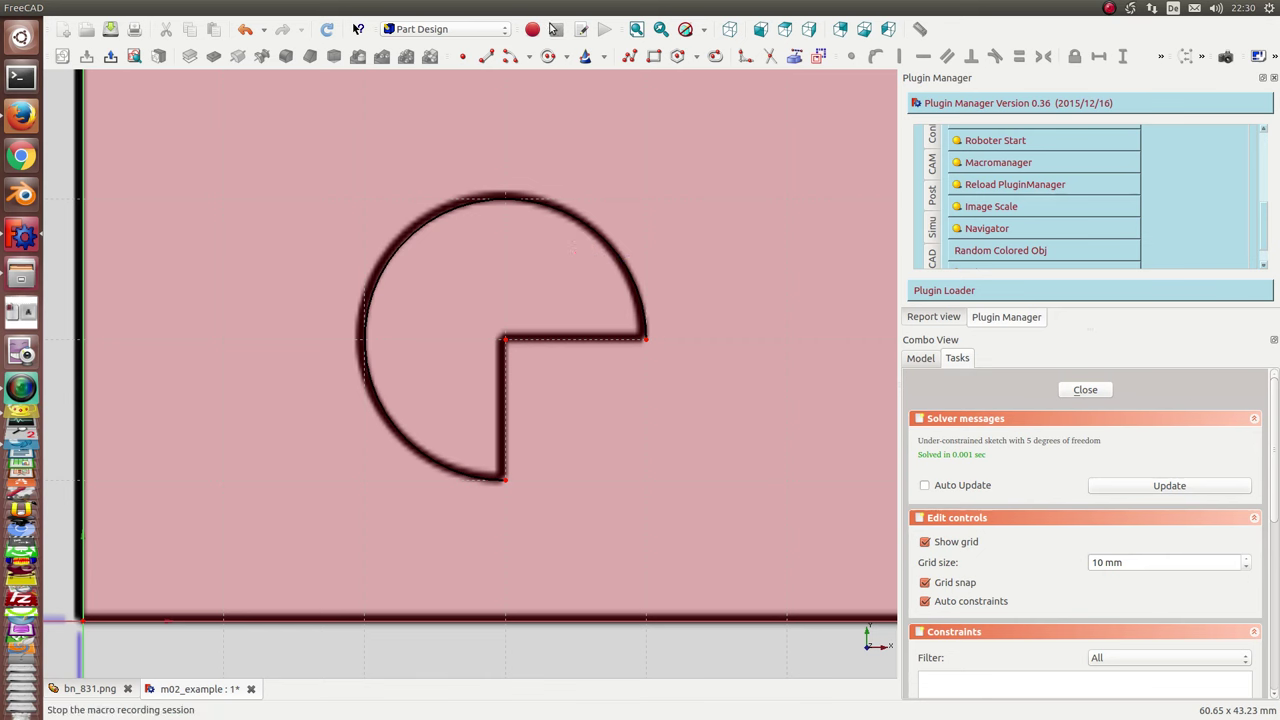
Step: Close the pie shape with two straight edges to the arc ends, then finish the sketch and pad it
click(487, 57)
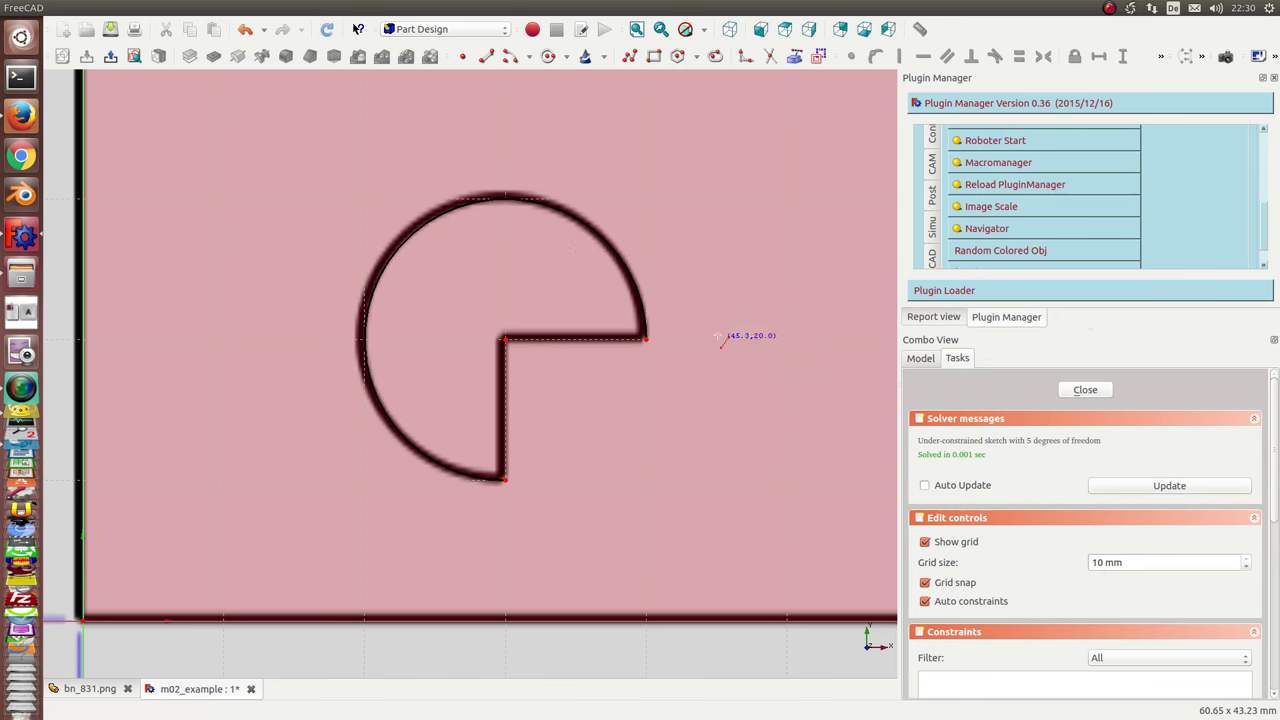
click(647, 339)
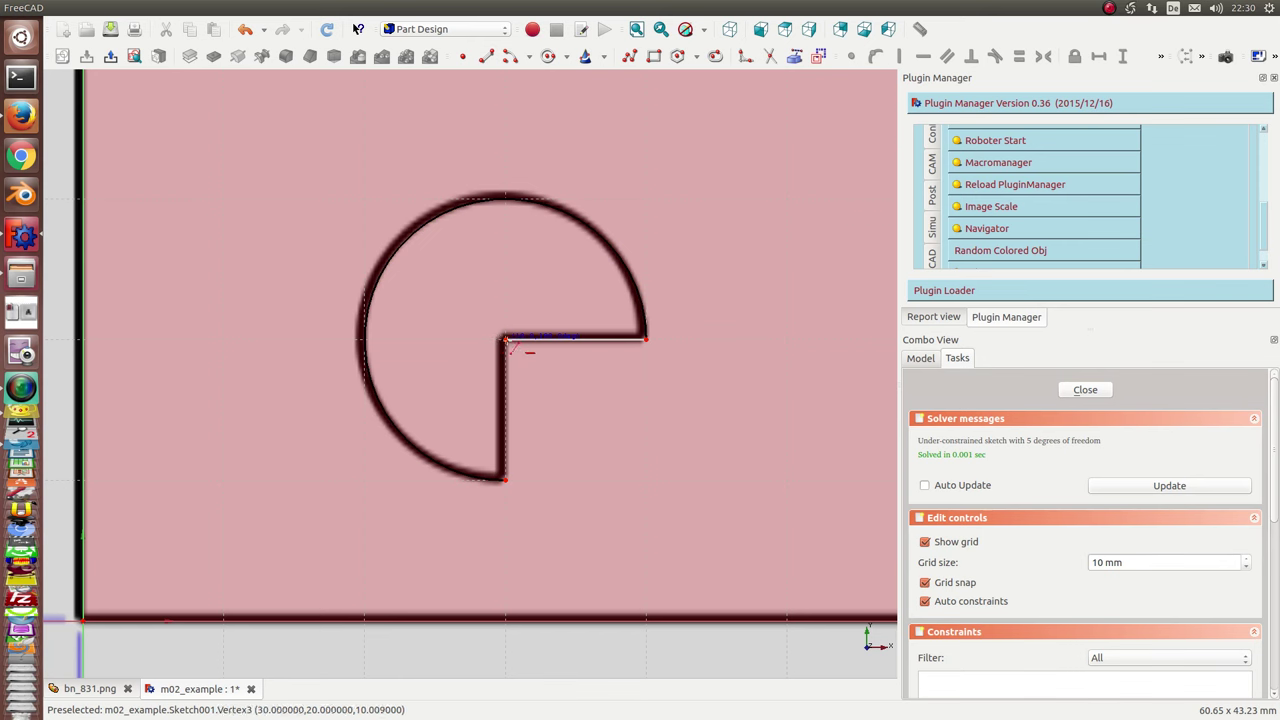
click(505, 340)
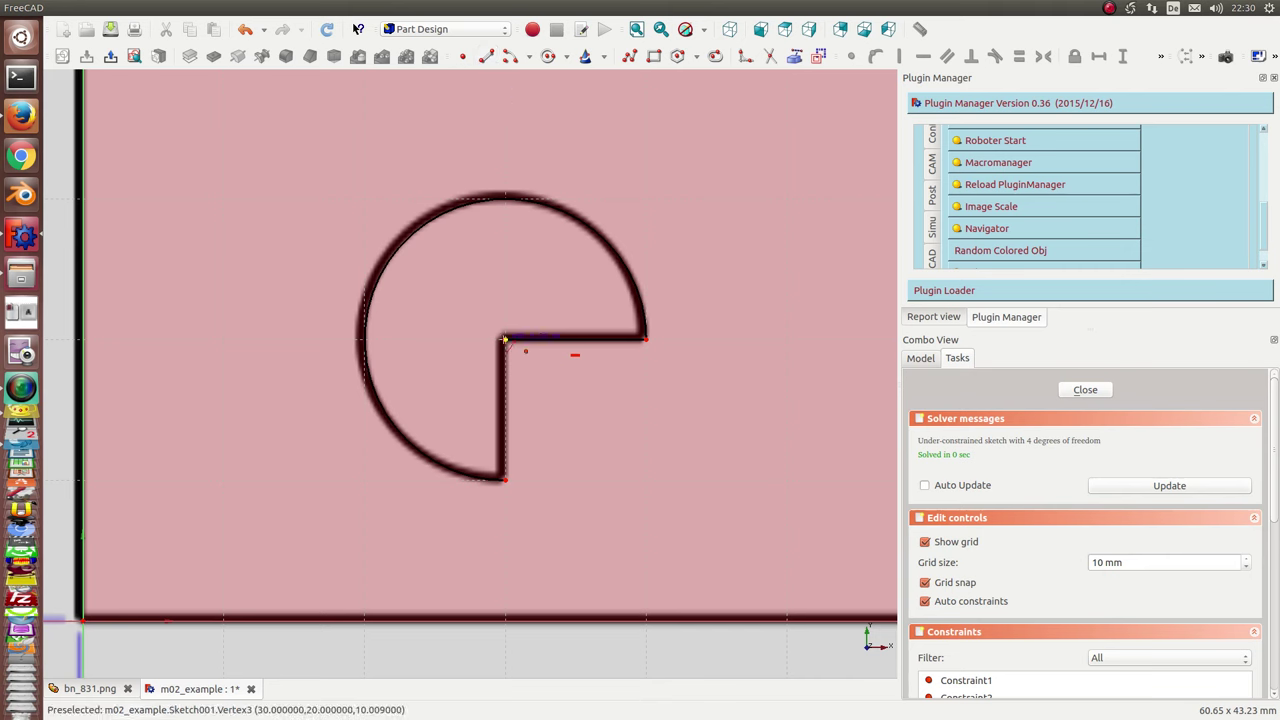
click(505, 478)
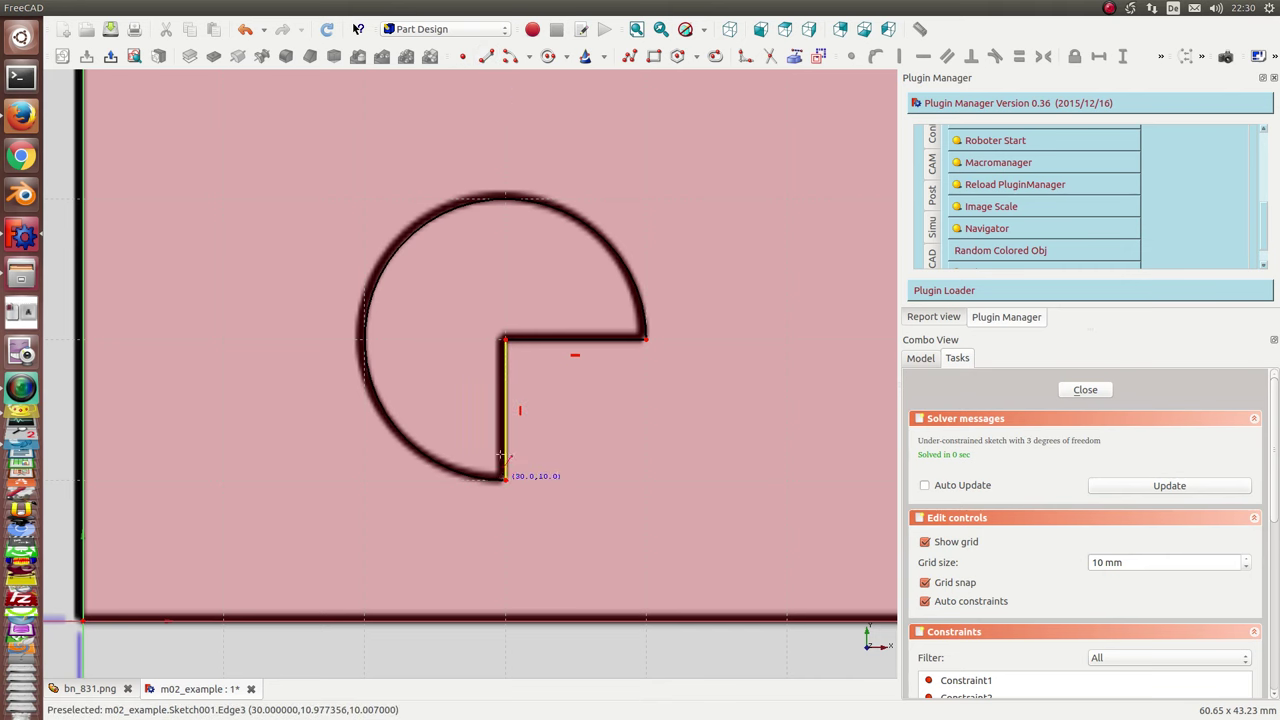
click(110, 56)
click(190, 56)
Step: Pad the pie sketch 15 mm upward into the tower, checking it from several views
mouse_move(285, 371)
middle_down()
mouse_move(335, 403)
mouse_move(296, 164)
mouse_move(253, 212)
middle_up()
key(2)
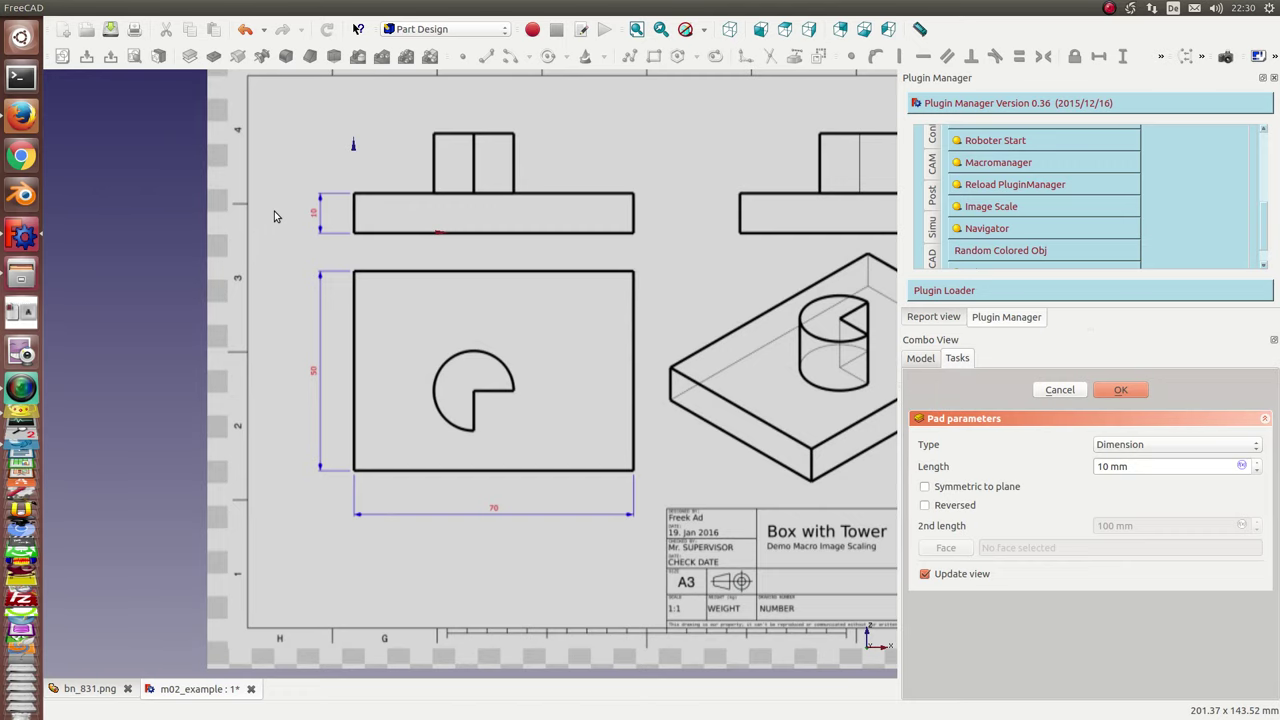
key(4)
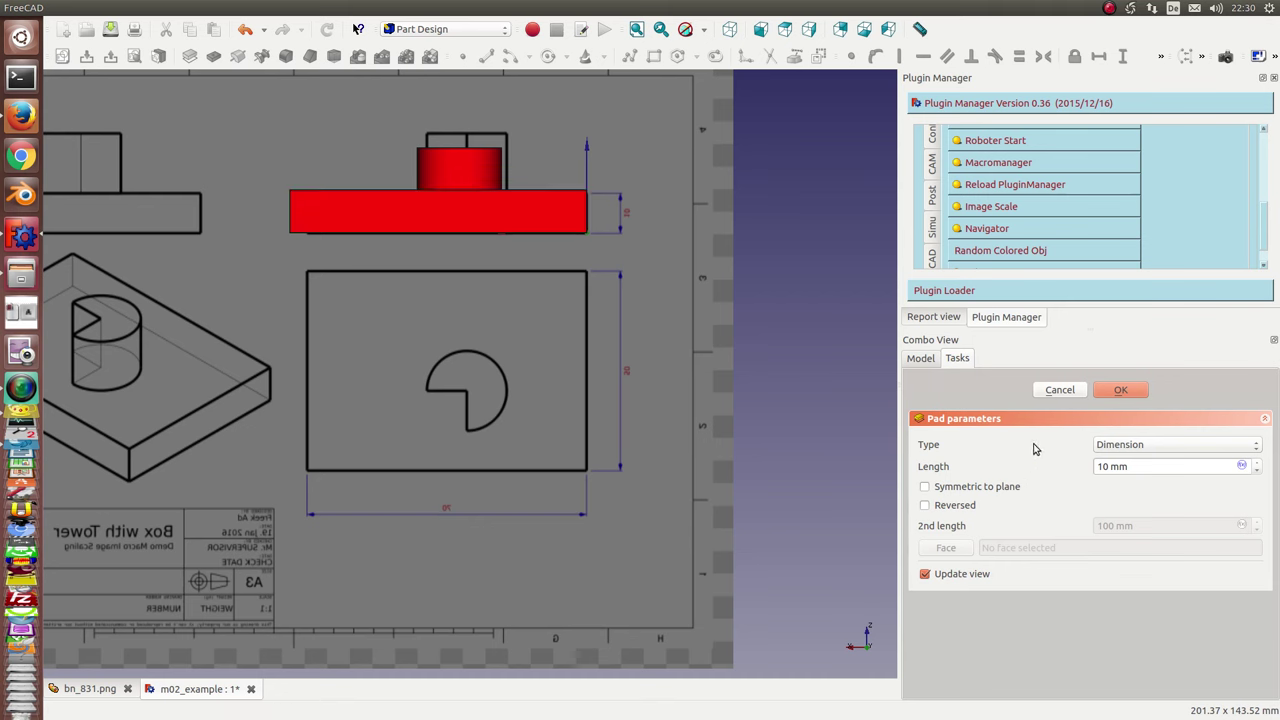
click(1119, 465)
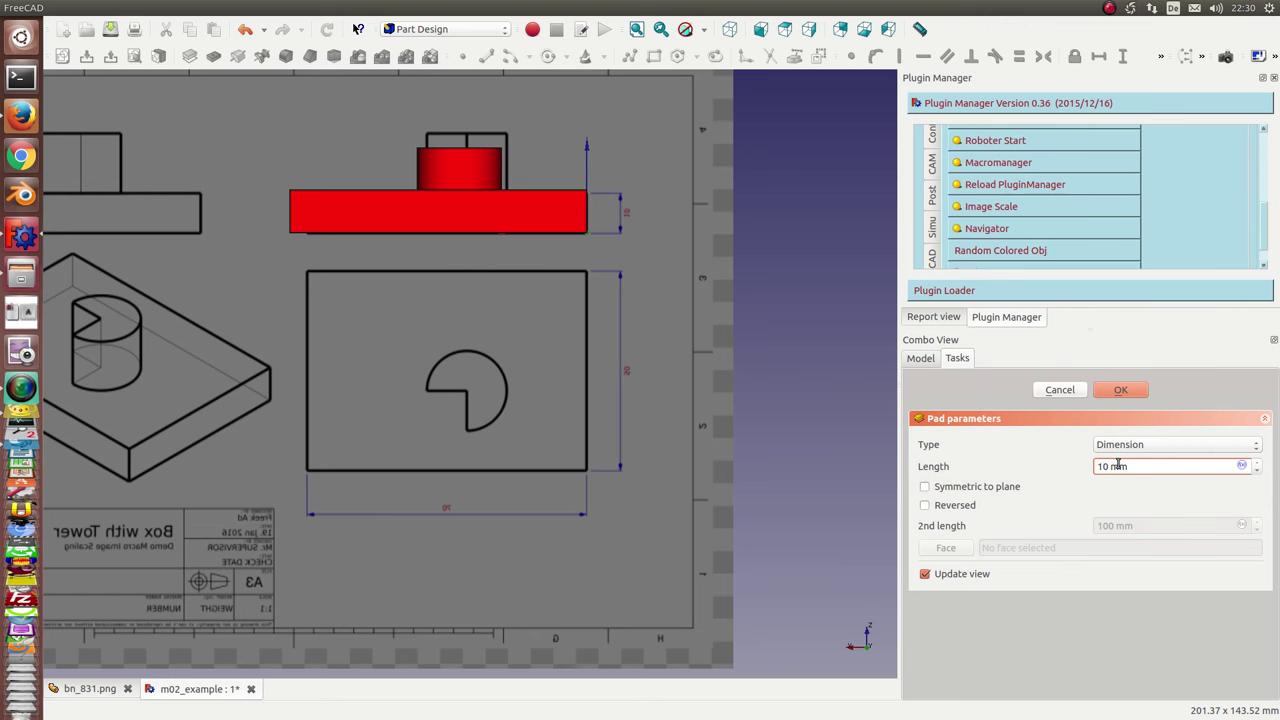
scroll(1118, 466, up, 5)
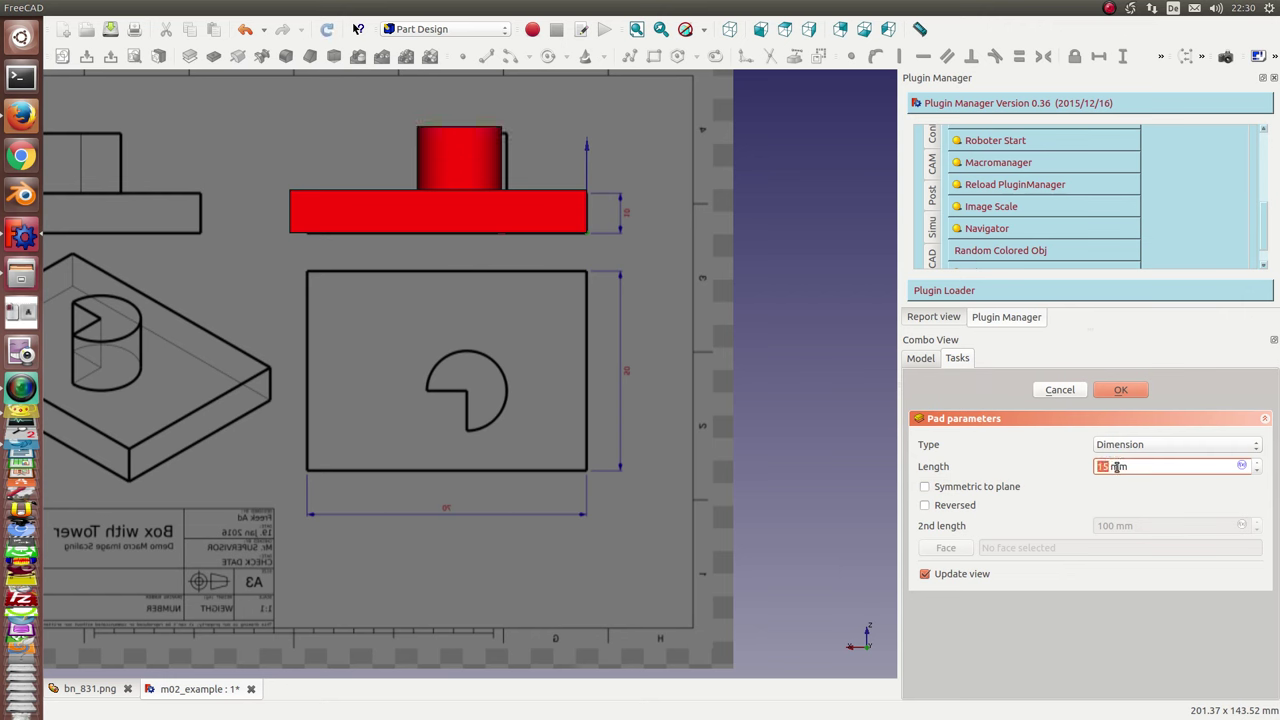
scroll(1118, 466, down, 5)
scroll(1118, 466, up, 5)
mouse_move(847, 402)
middle_down()
mouse_move(433, 401)
mouse_move(900, 566)
mouse_move(474, 562)
middle_up()
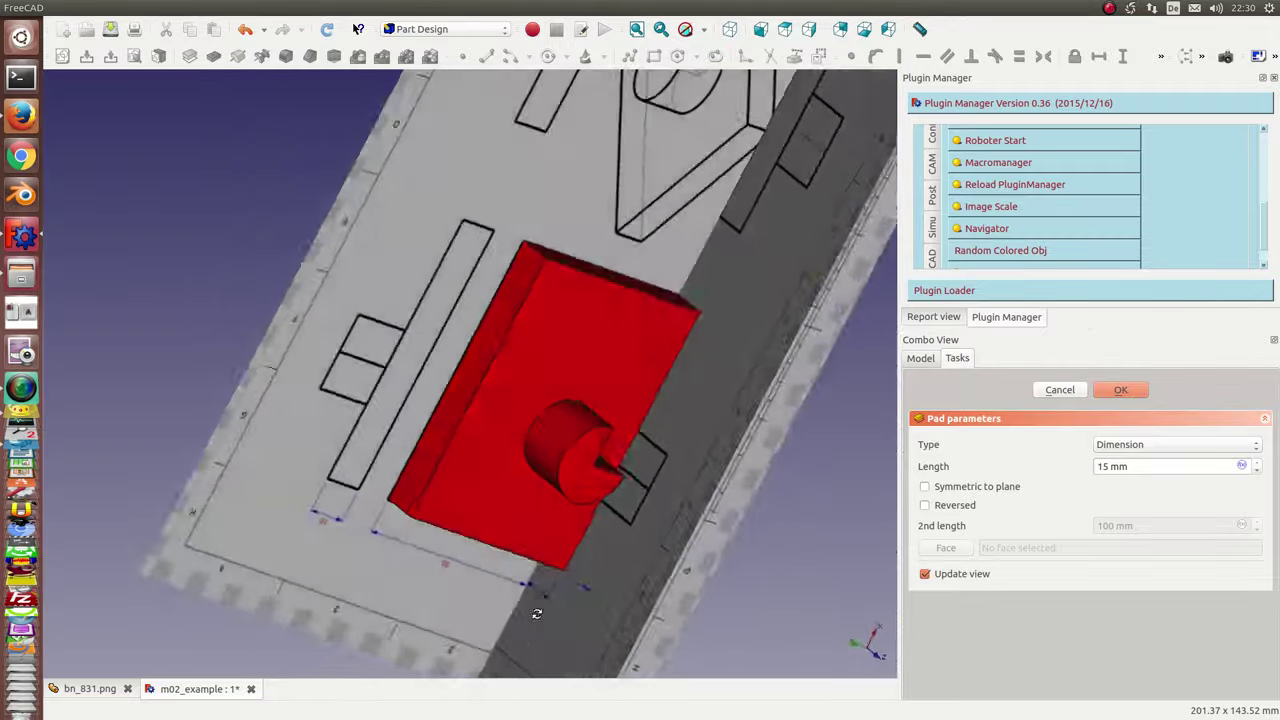
click(1117, 391)
mouse_move(219, 523)
middle_down()
mouse_move(449, 457)
mouse_move(613, 471)
mouse_move(171, 351)
mouse_move(491, 480)
mouse_move(824, 416)
middle_up()
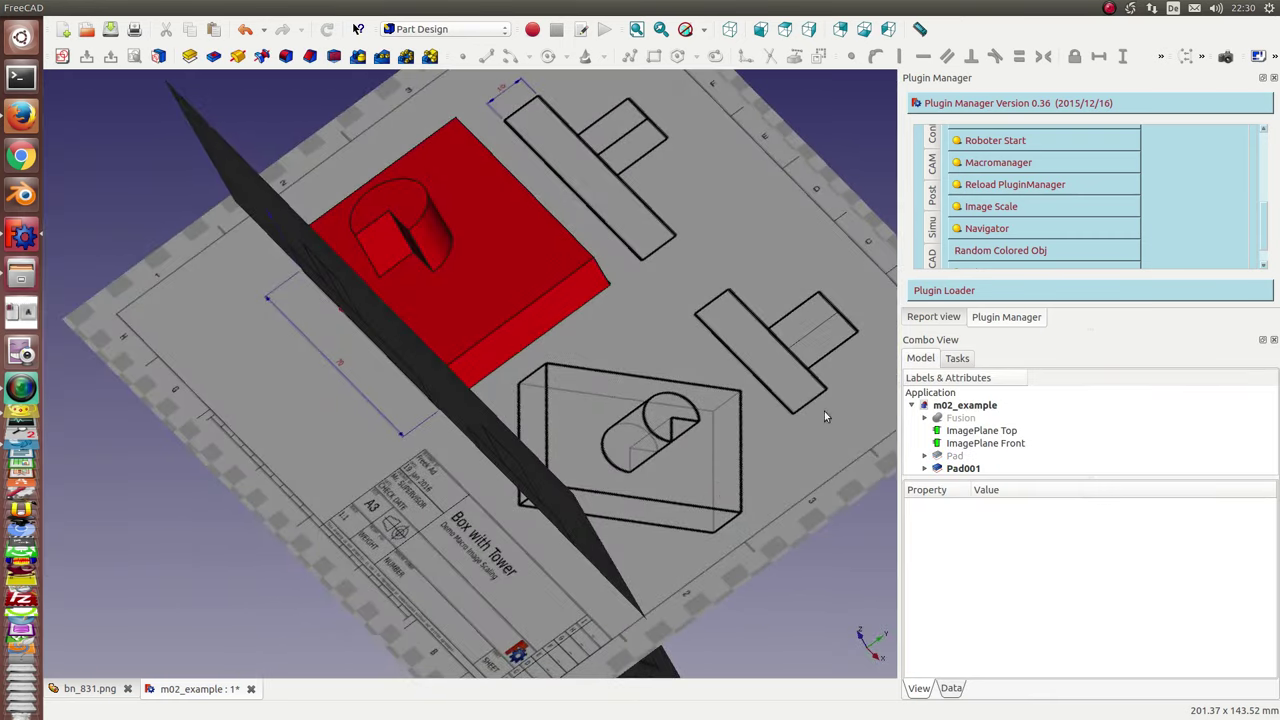
Step: Make the Fusion yellow and hide ImagePlane Top and ImagePlane Front
click(955, 419)
key(space)
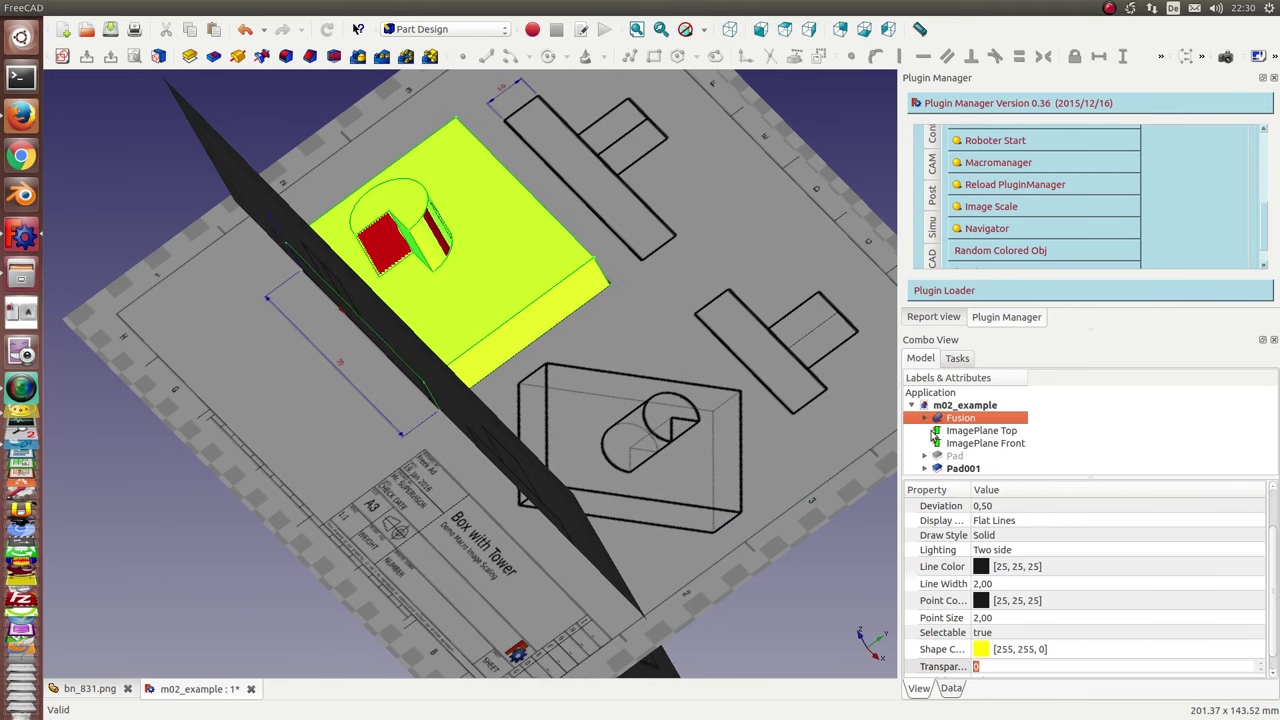
click(985, 432)
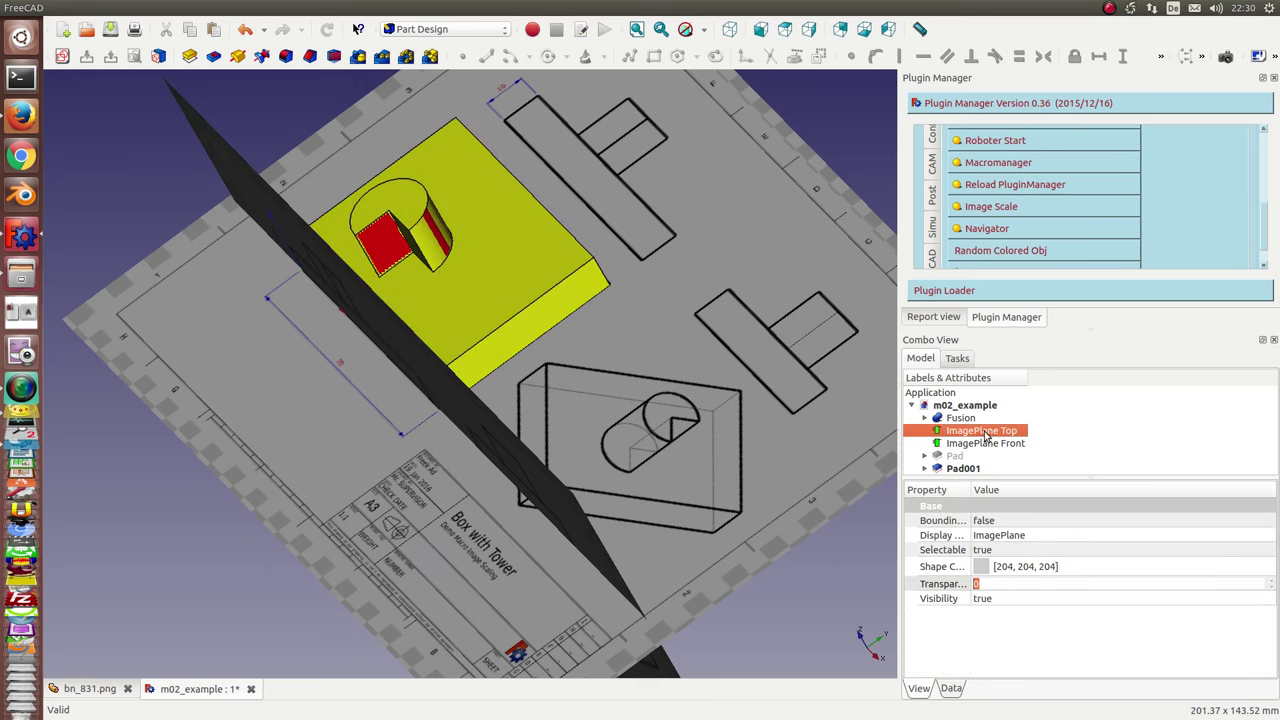
key(space)
click(985, 443)
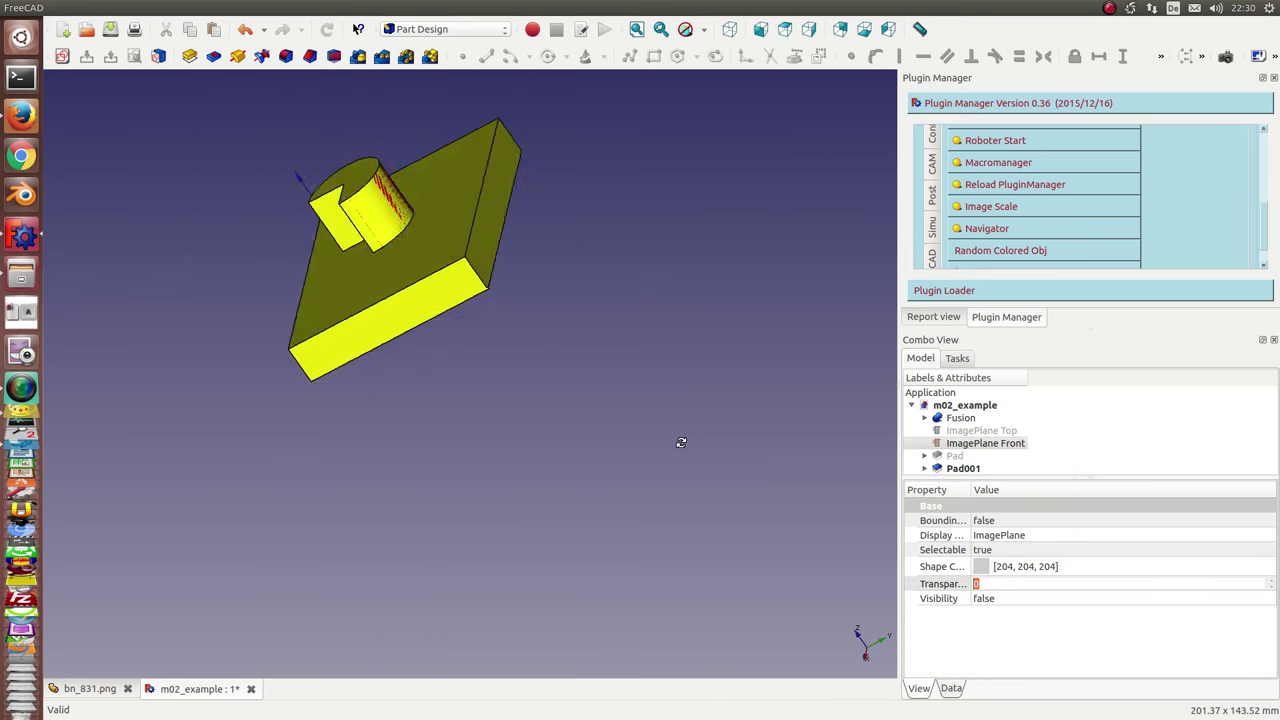